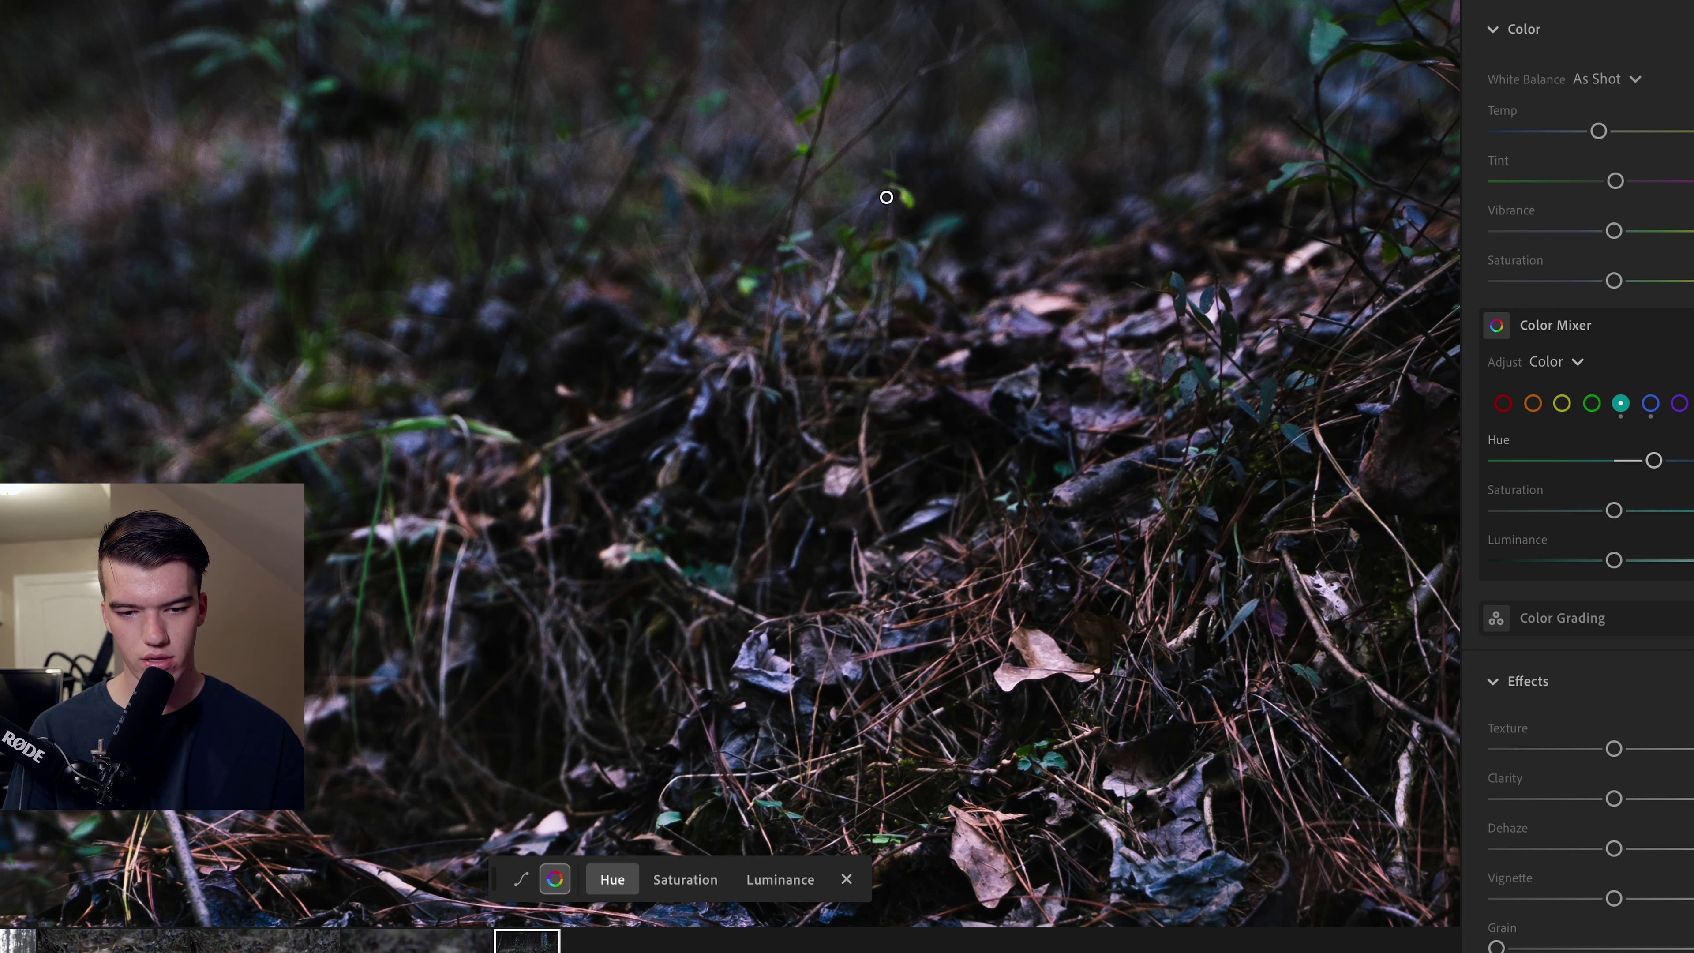
Shift the photo's greens toward aqua and its oranges toward red with the targeted Hue adjustment
click(906, 199)
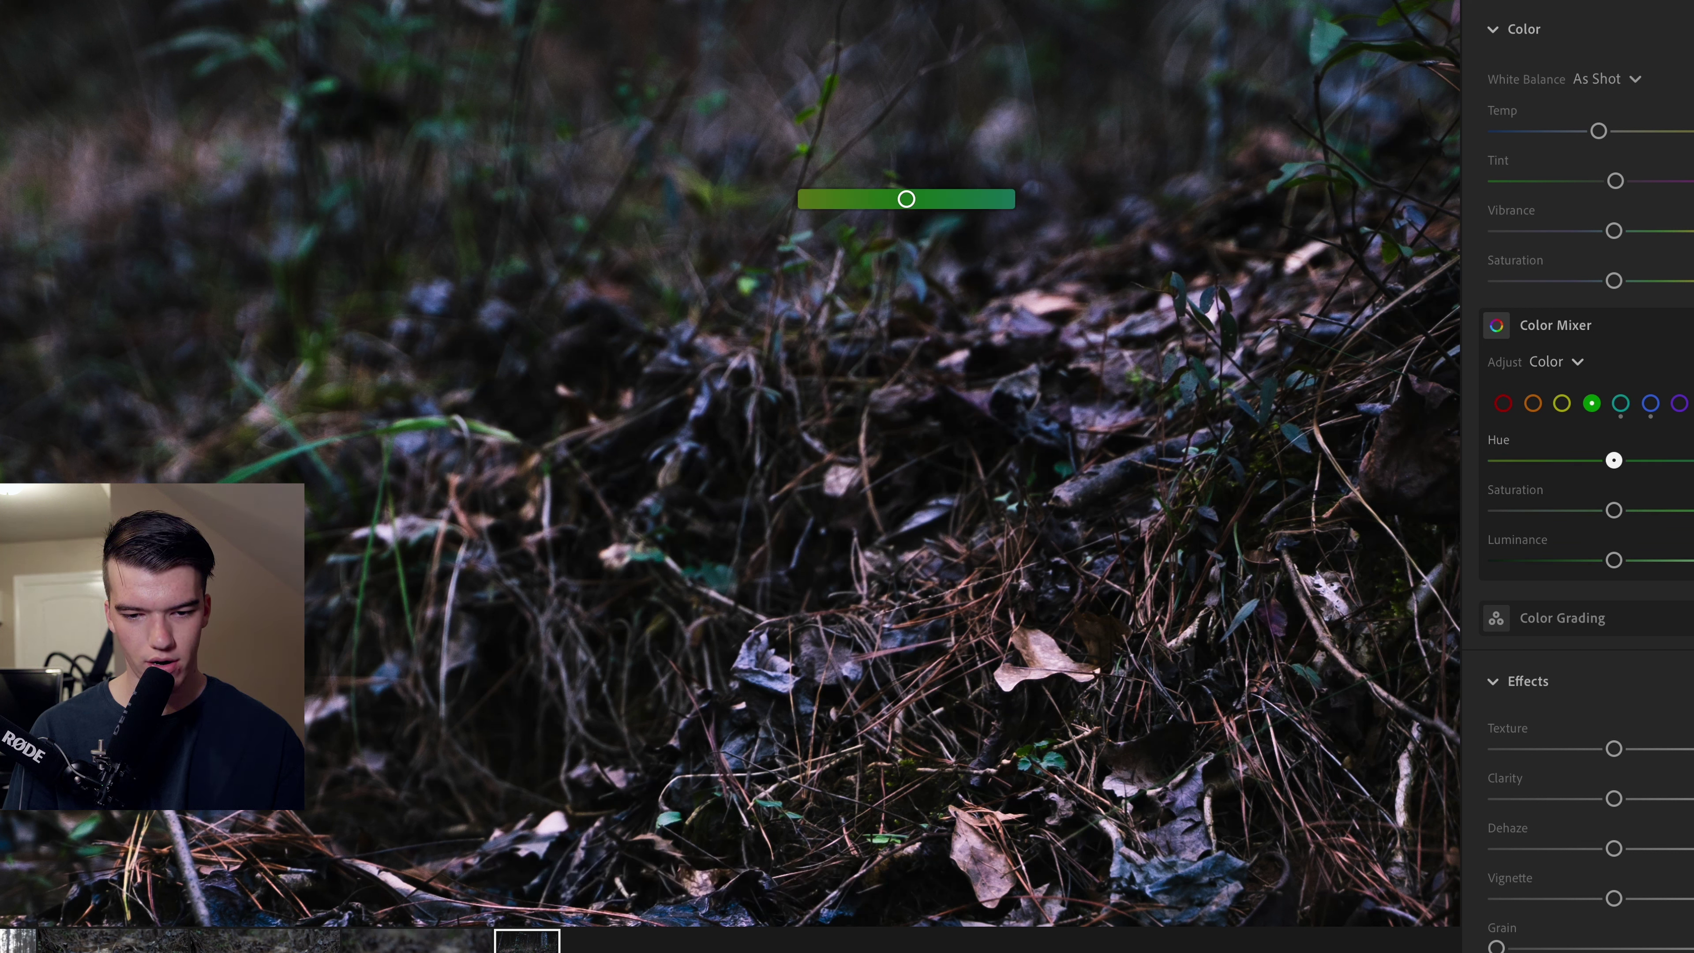
drag(906, 199, 978, 199)
drag(1614, 510, 1691, 560)
drag(1668, 467, 1593, 534)
drag(1130, 669, 1001, 670)
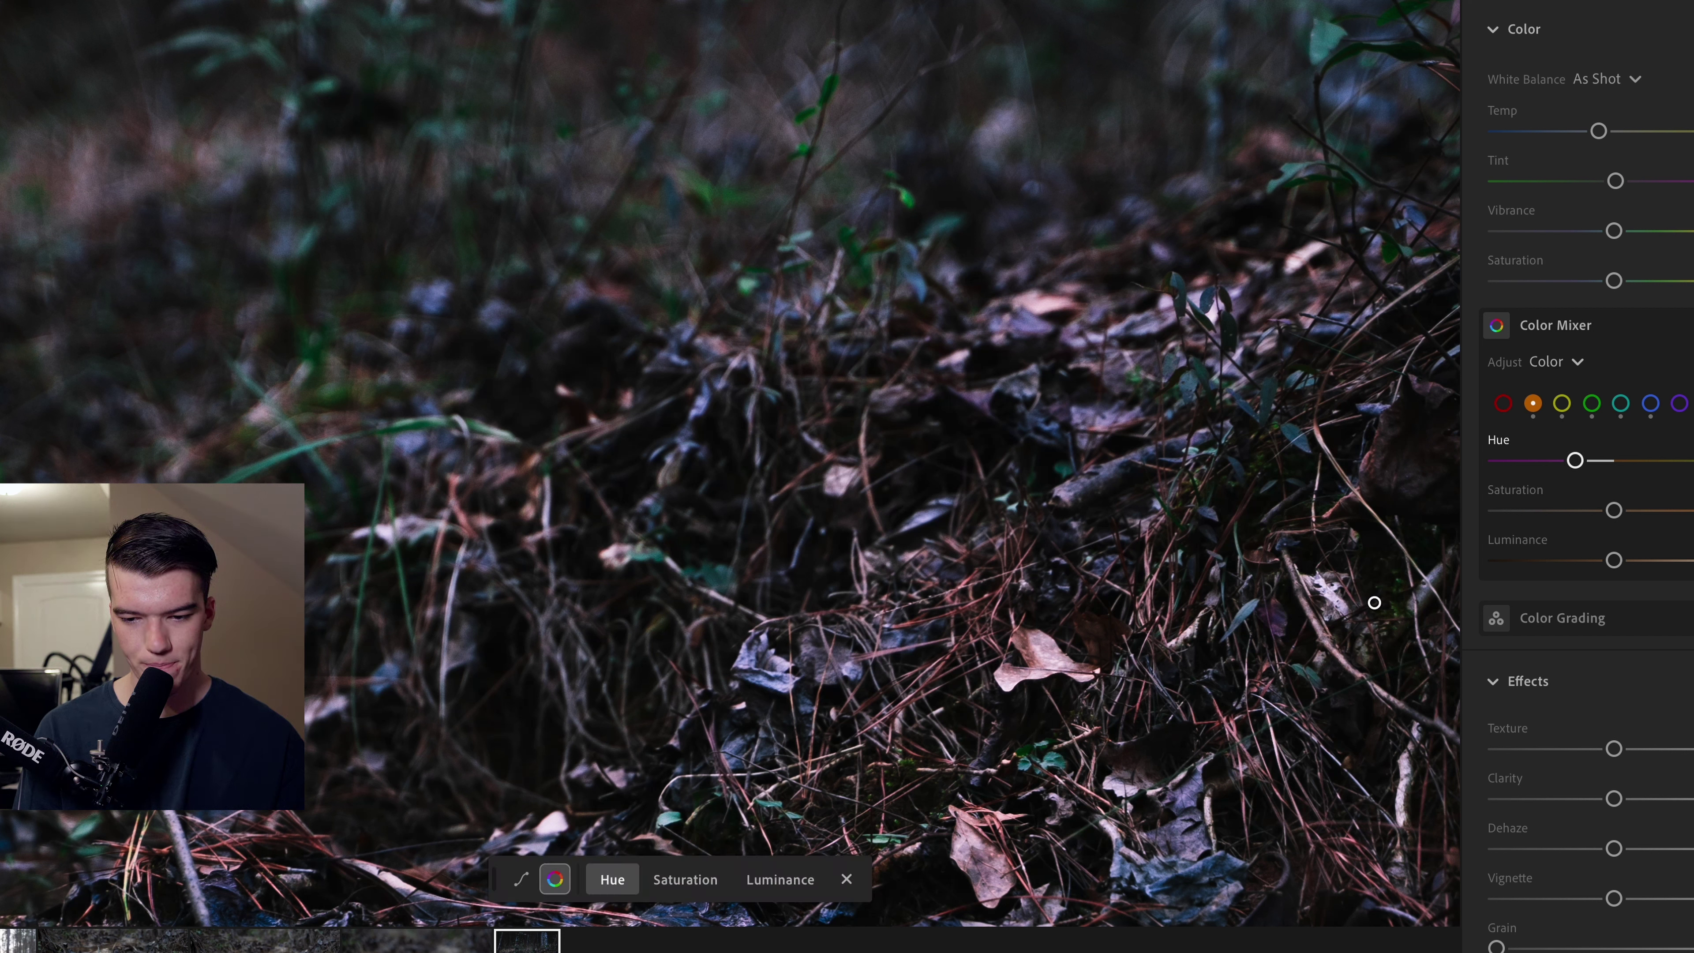
Raise the orange saturation moderately in the Color Mixer, judging it on the whole photo
drag(1615, 510, 1693, 510)
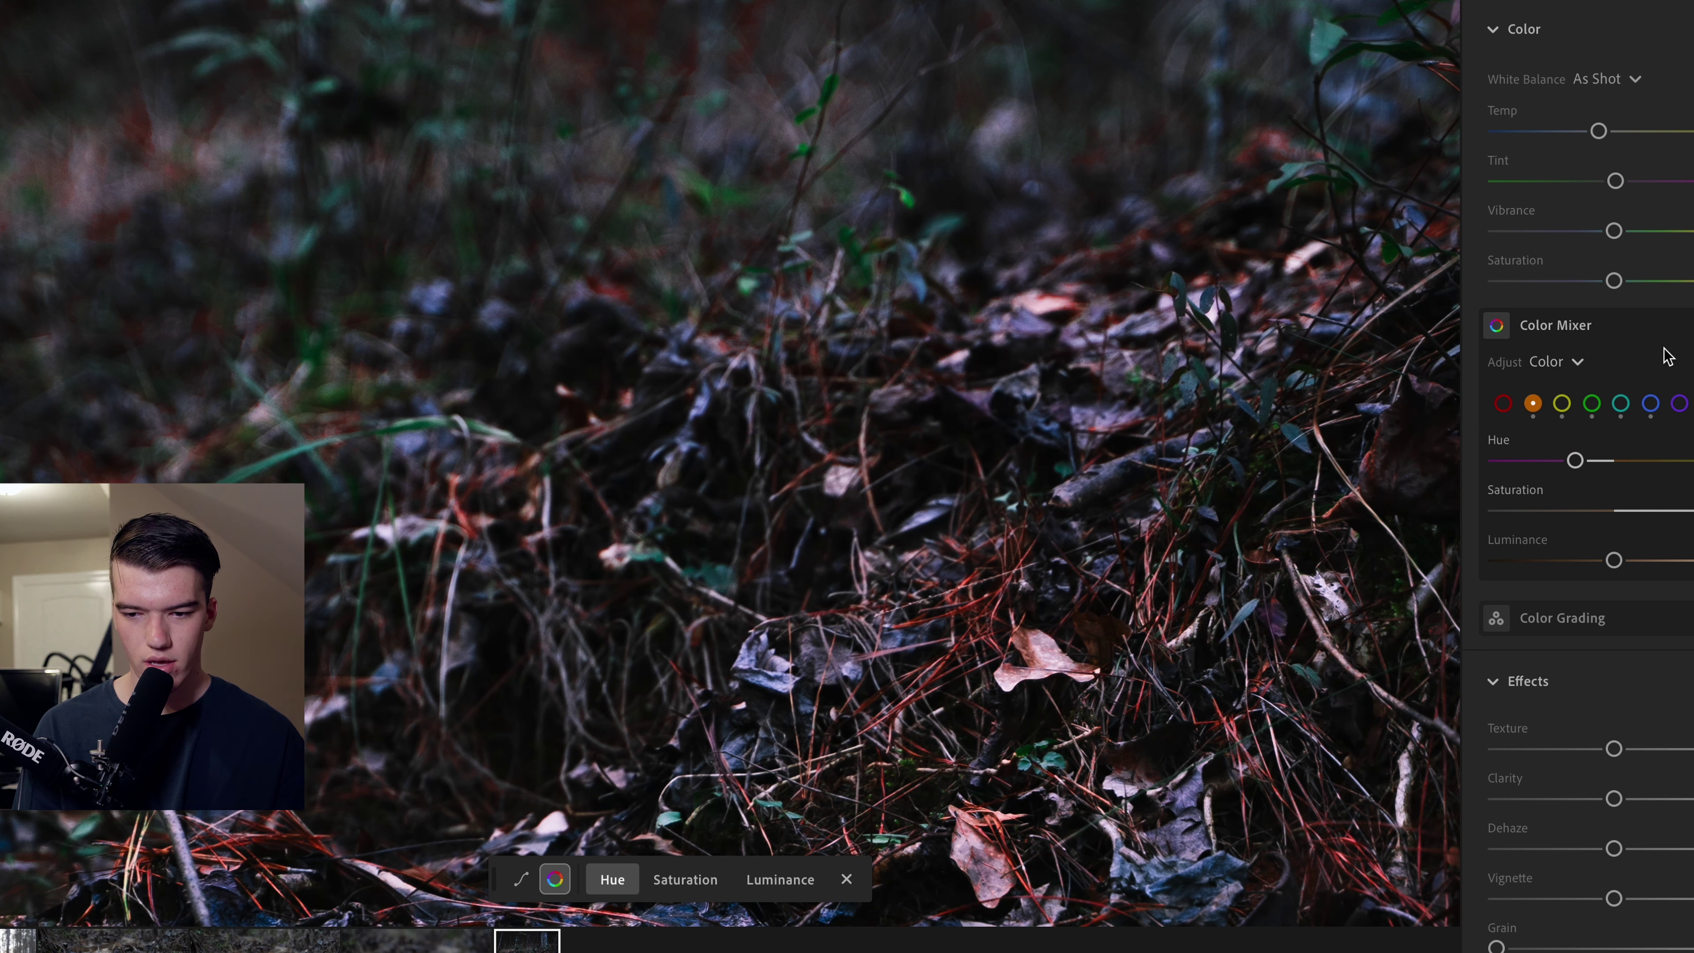
key(z)
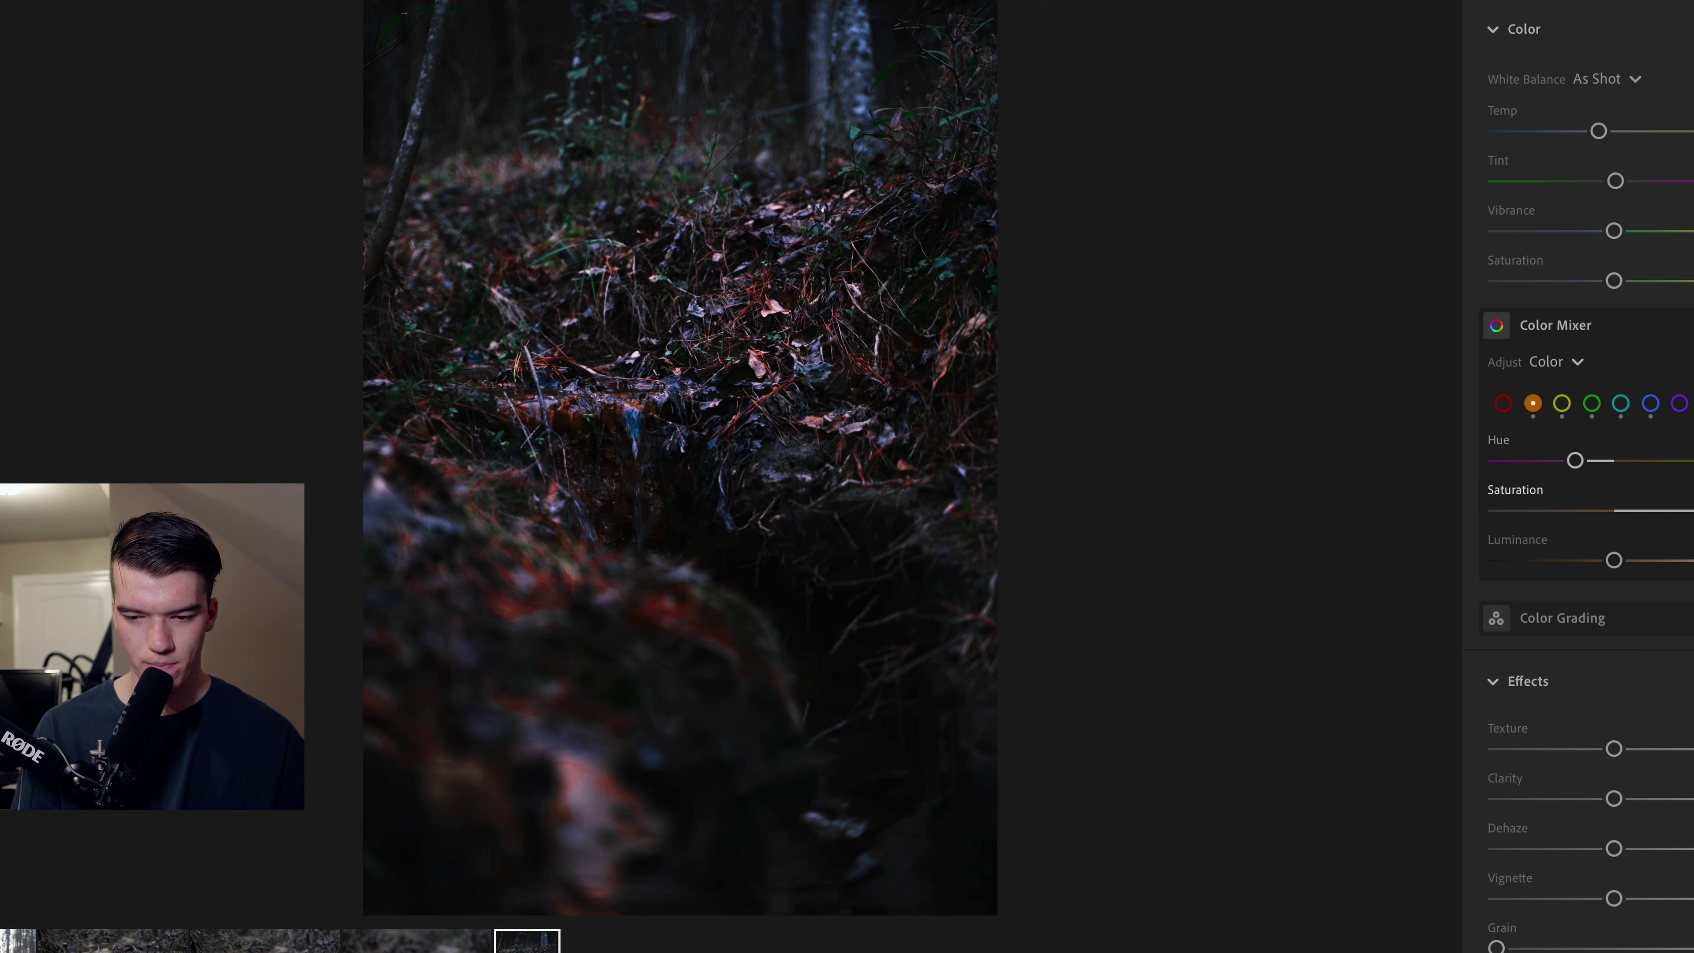
drag(1688, 511, 1648, 510)
Adjust the blue channel in the Color Mixer: hue slightly toward aqua, saturation slightly lower, luminance moderately higher
click(1651, 404)
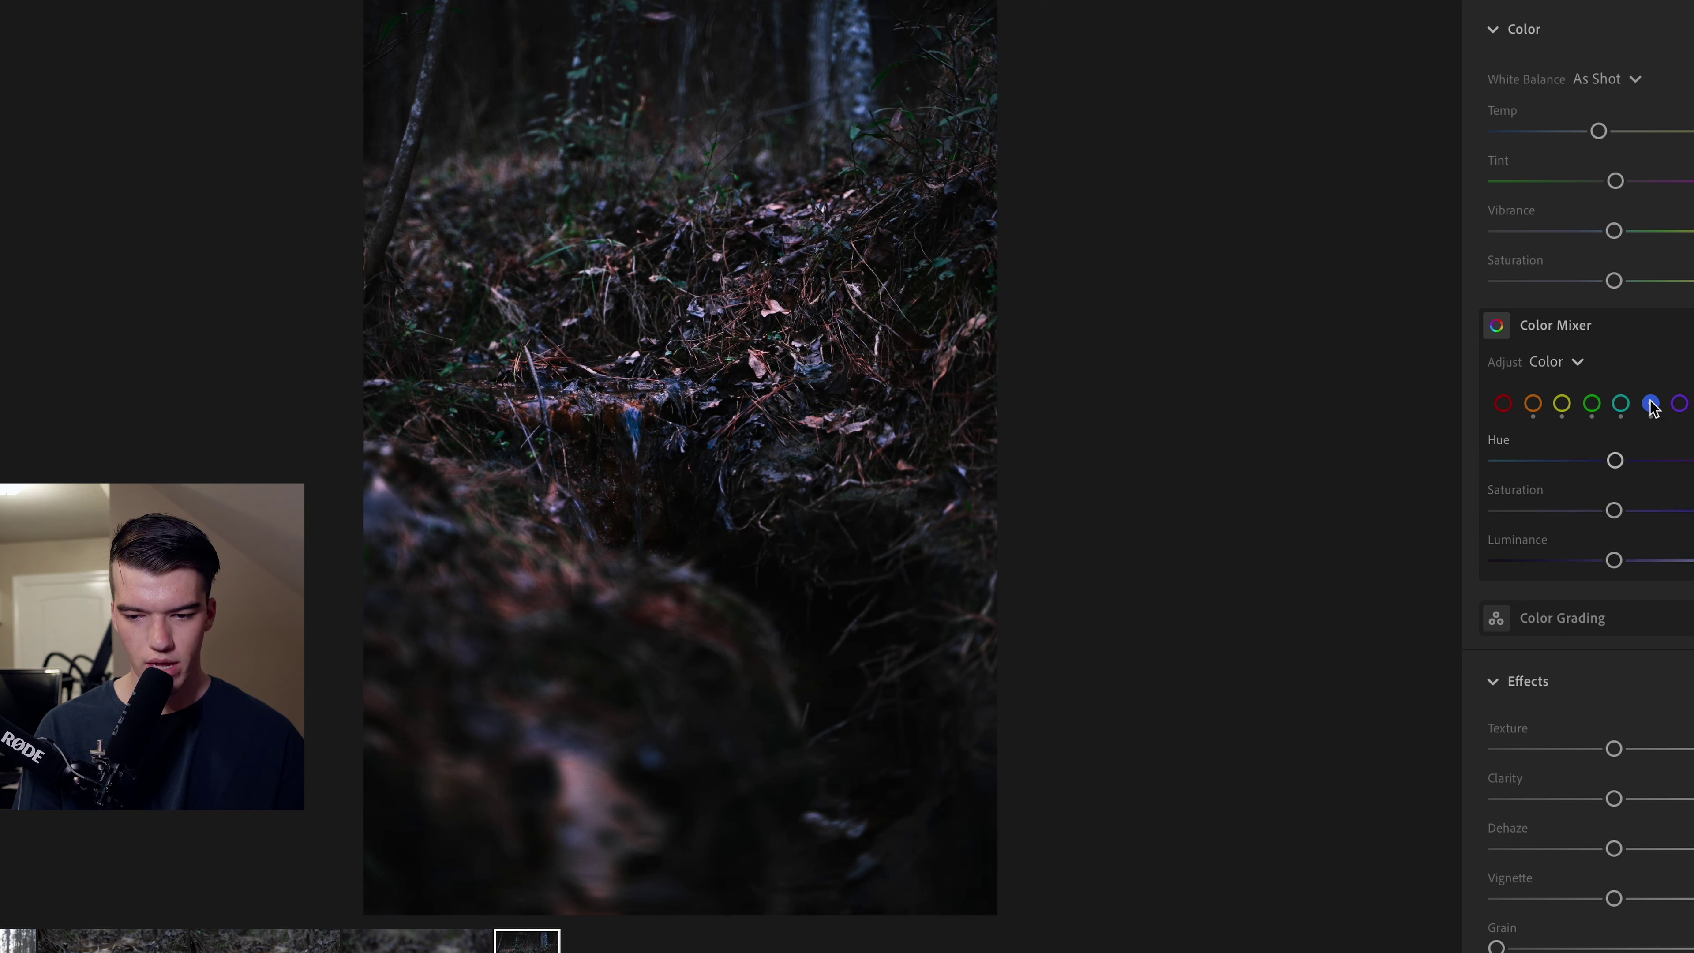
click(635, 424)
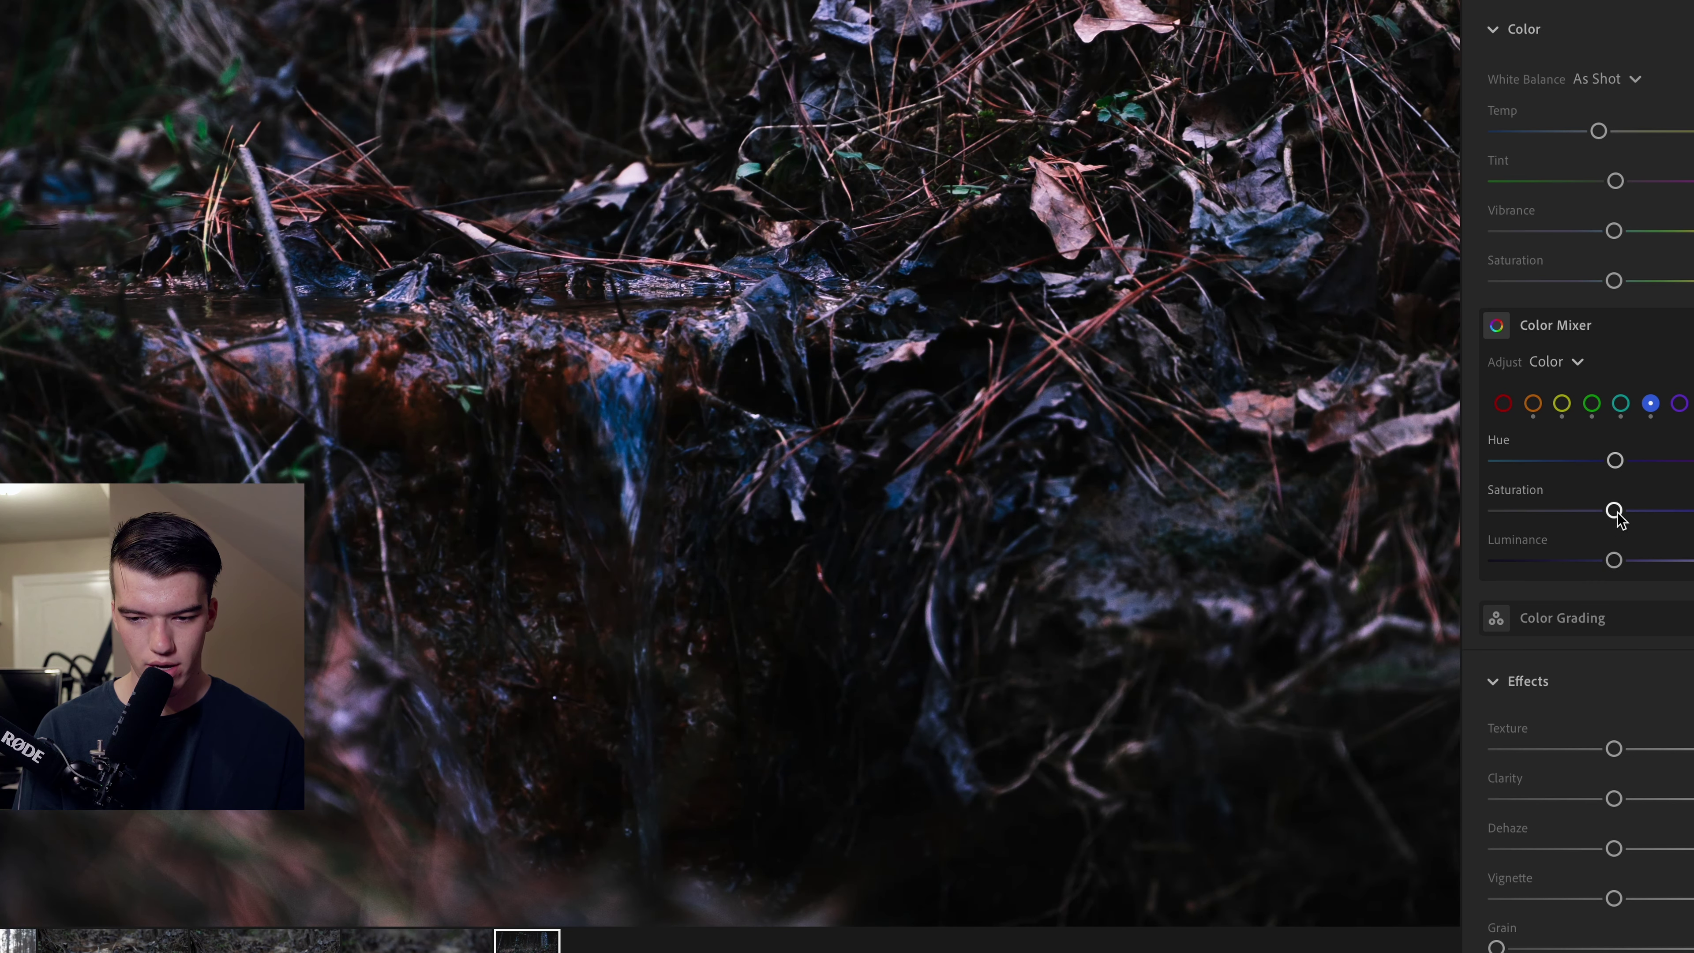
drag(1614, 511, 1691, 510)
click(936, 294)
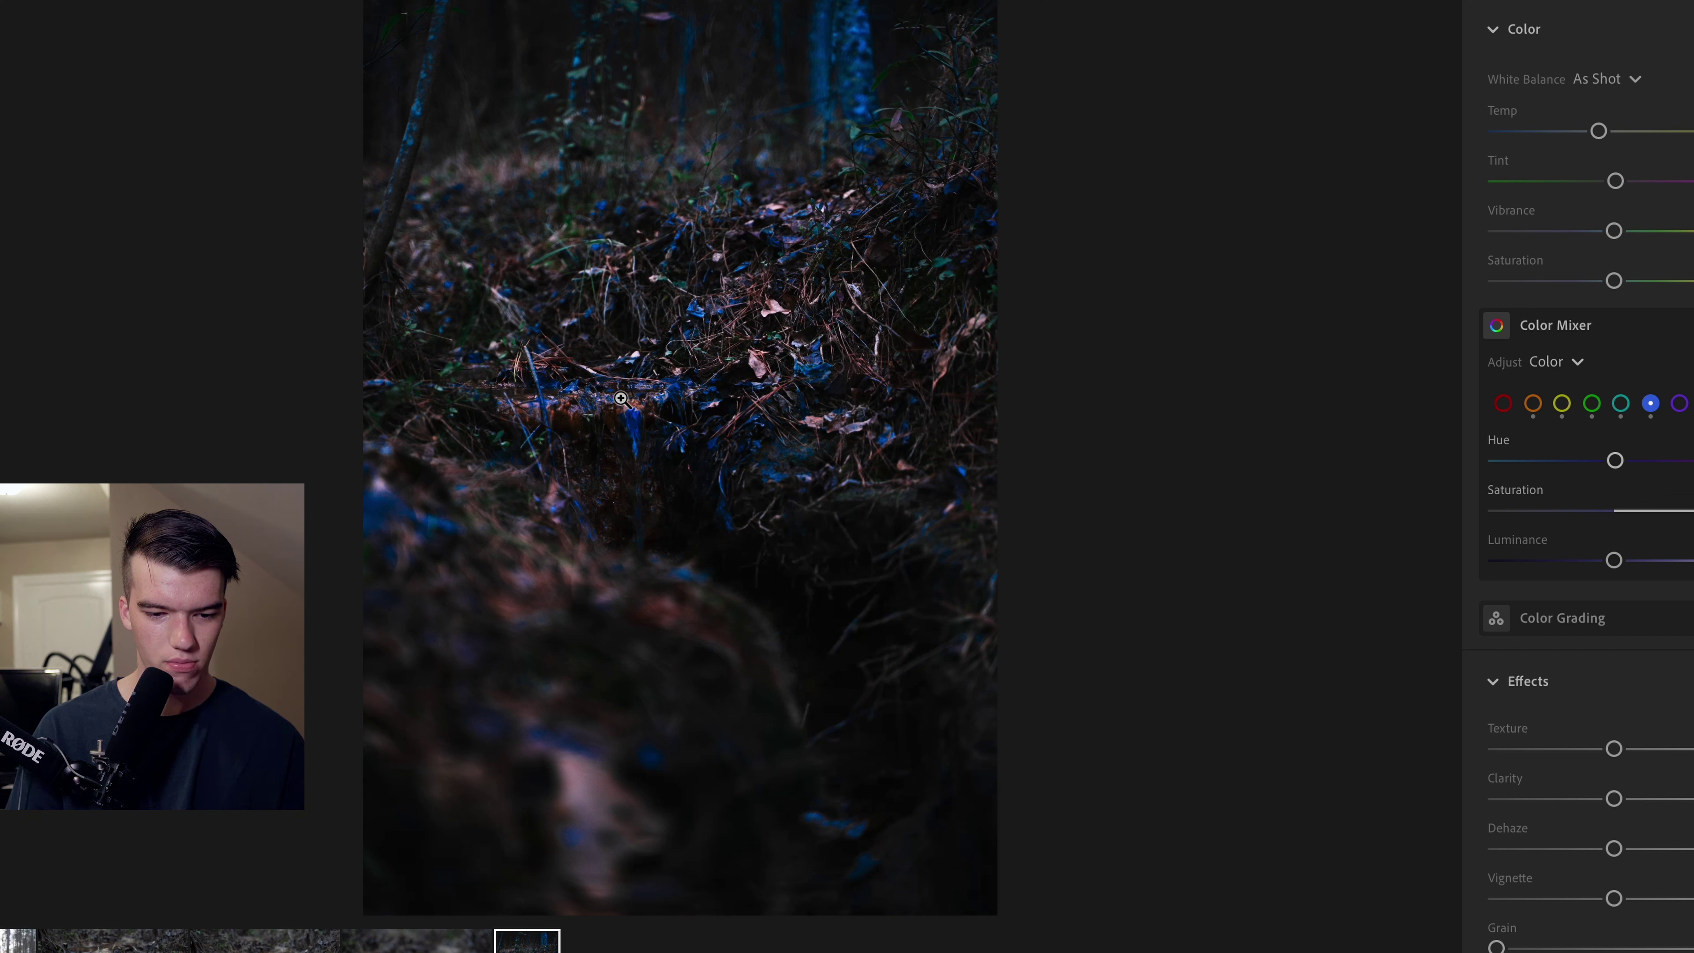
drag(1618, 510, 1585, 466)
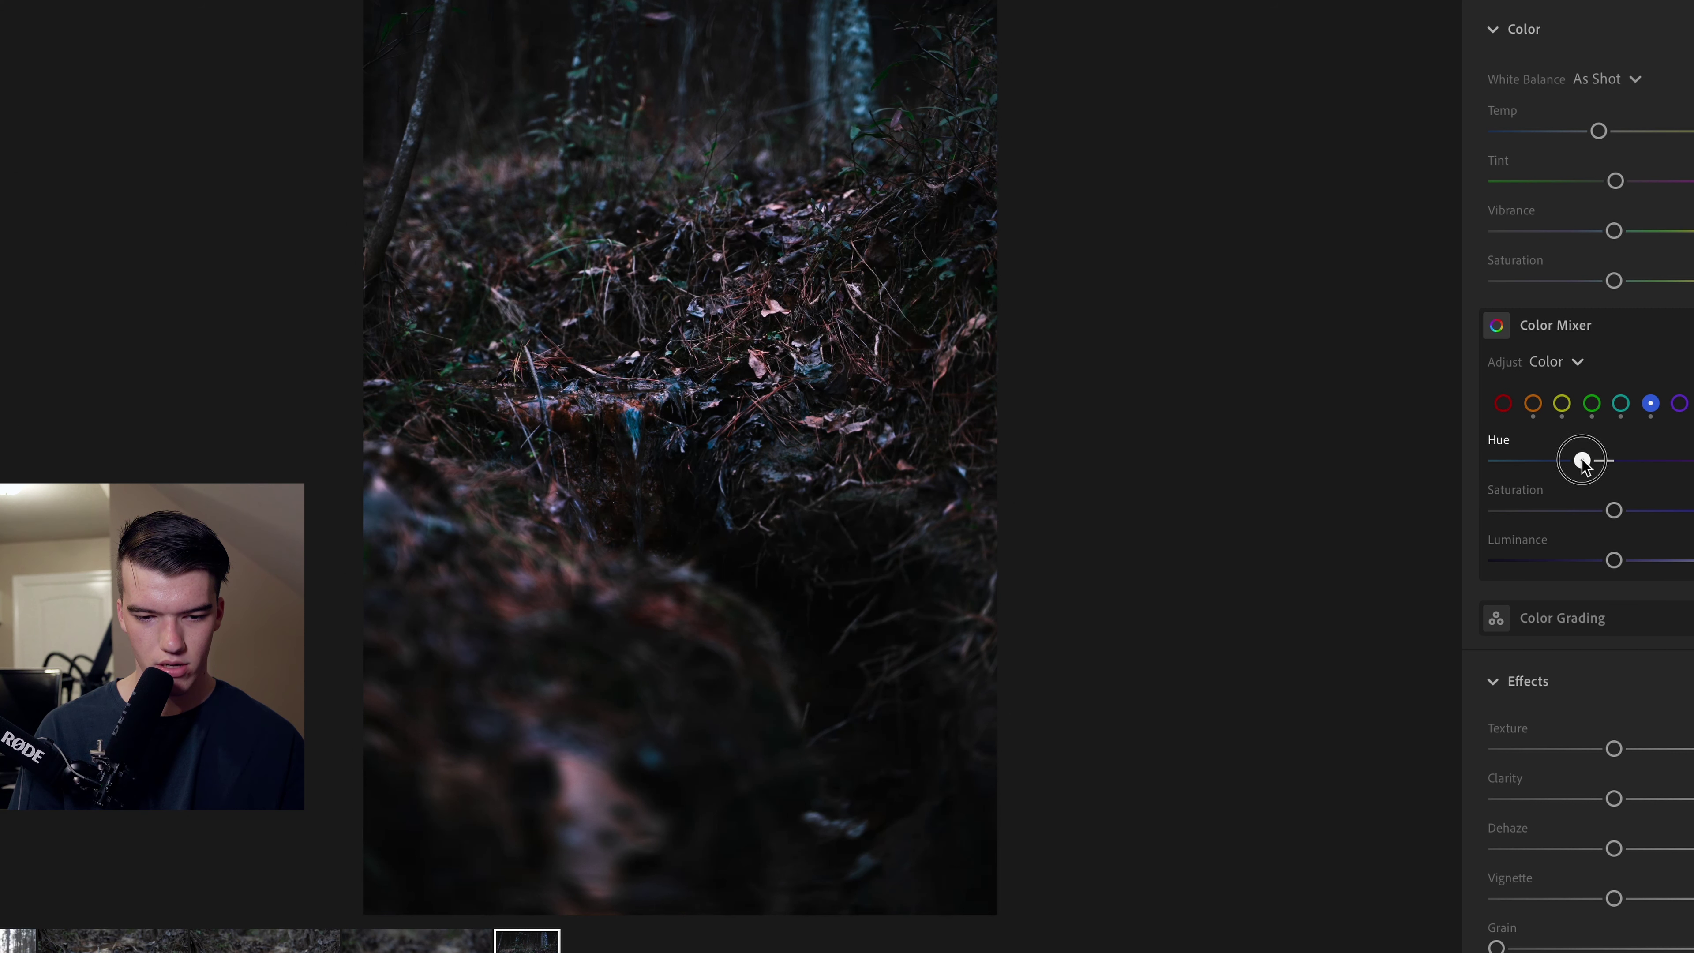
click(646, 425)
mouse_move(1586, 467)
mouse_down()
mouse_move(1328, 470)
mouse_move(1654, 497)
mouse_move(1588, 479)
mouse_move(1609, 475)
mouse_up()
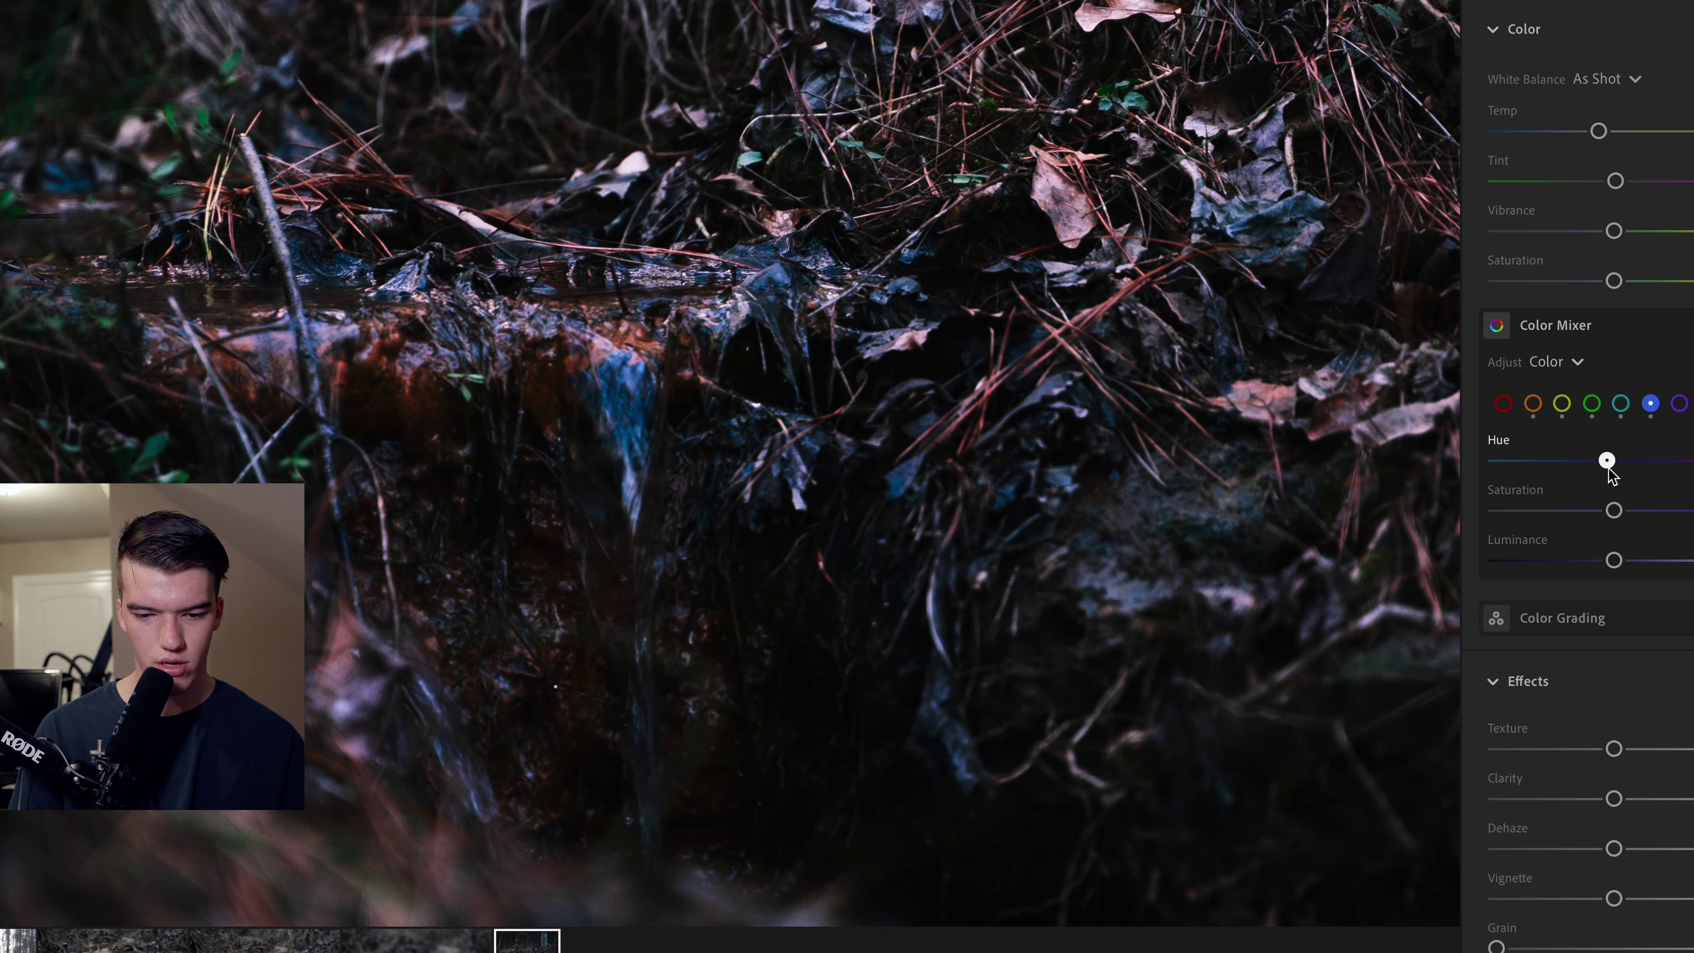
drag(1608, 469, 1660, 560)
click(1165, 428)
Look at the Color Grading wheels and collapse them again
scroll(1494, 814, down, 6)
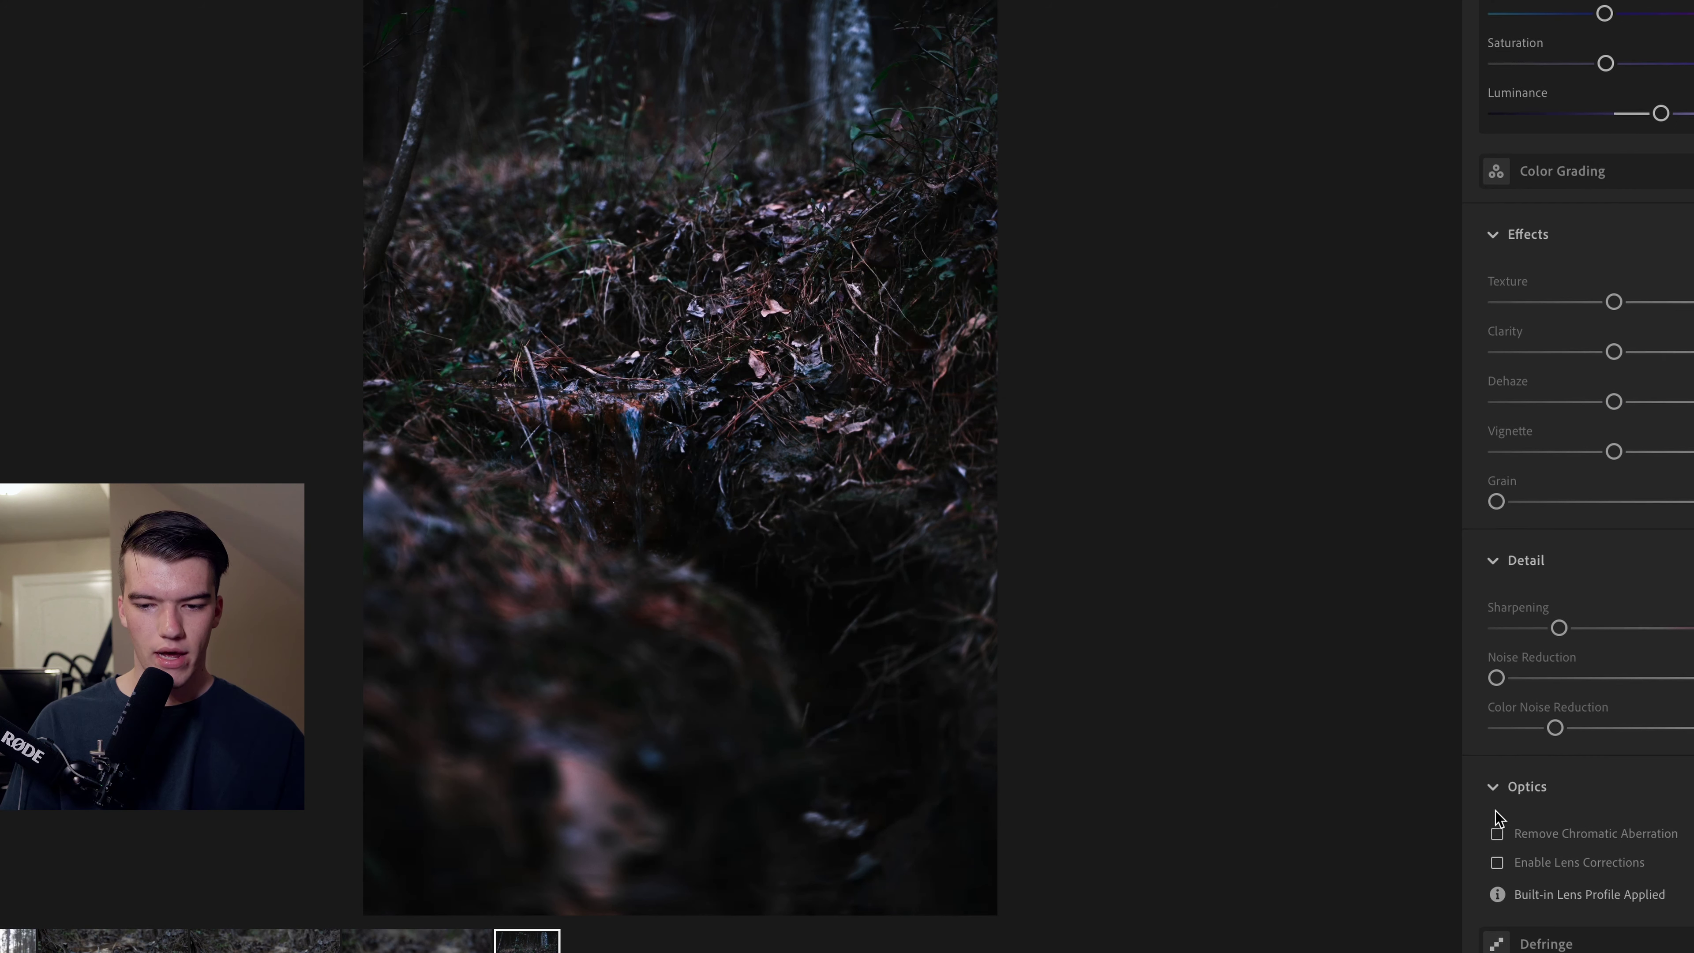
scroll(1498, 818, up, 3)
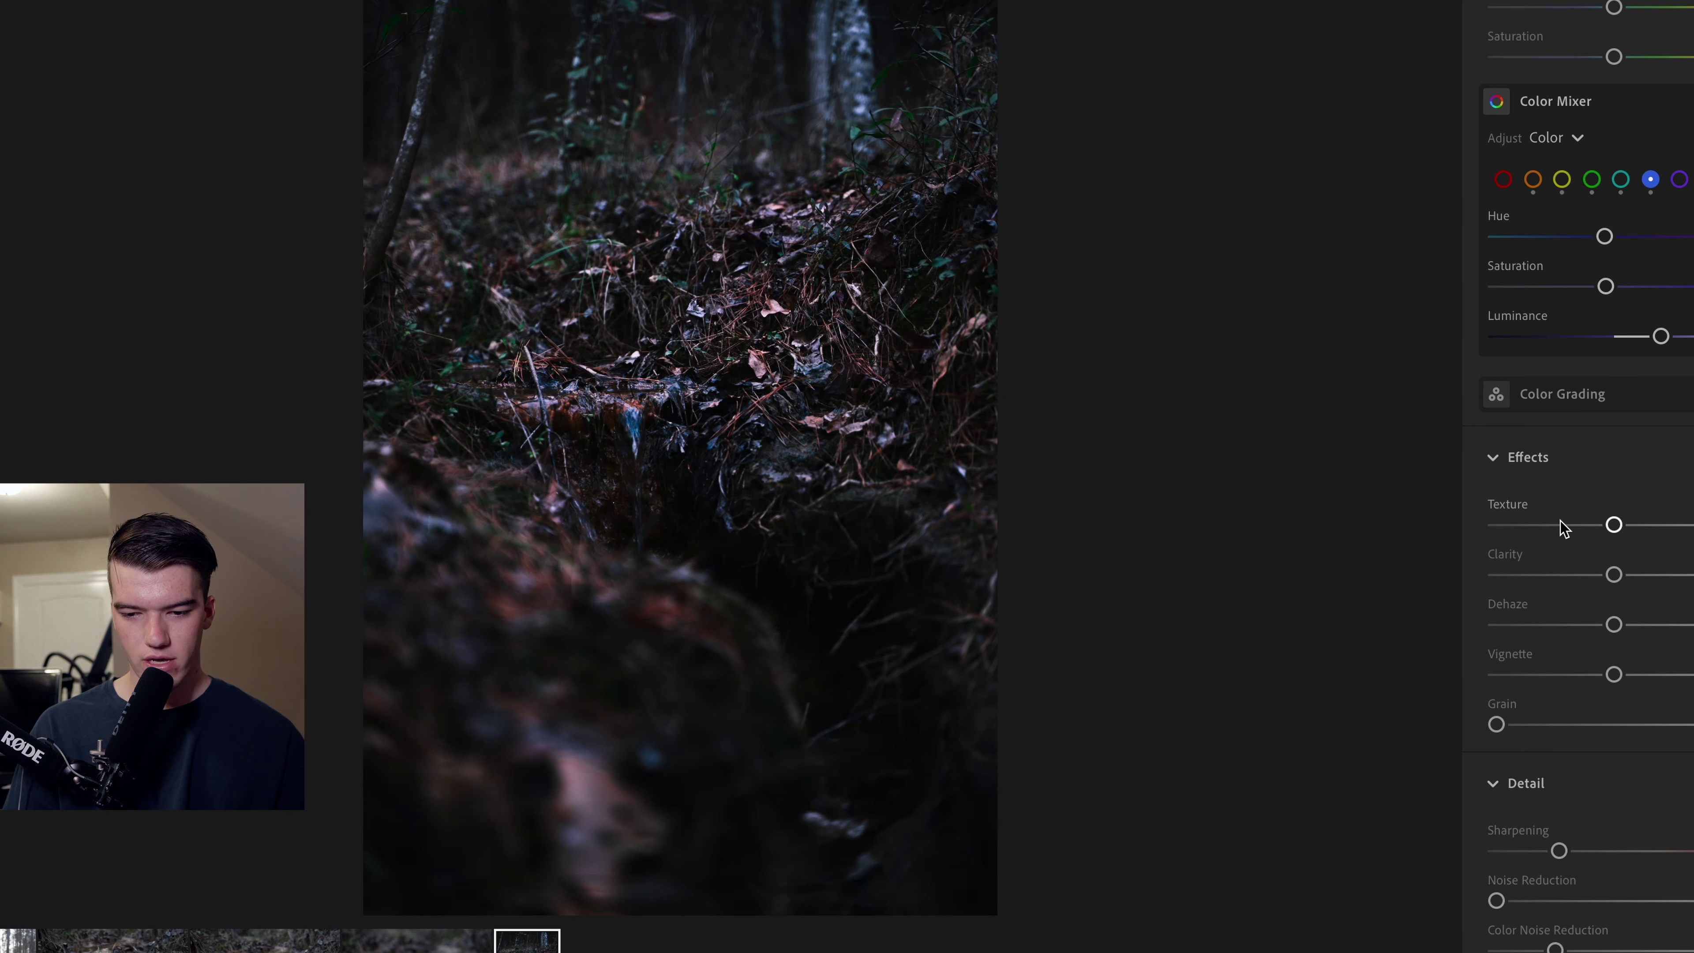
click(1562, 393)
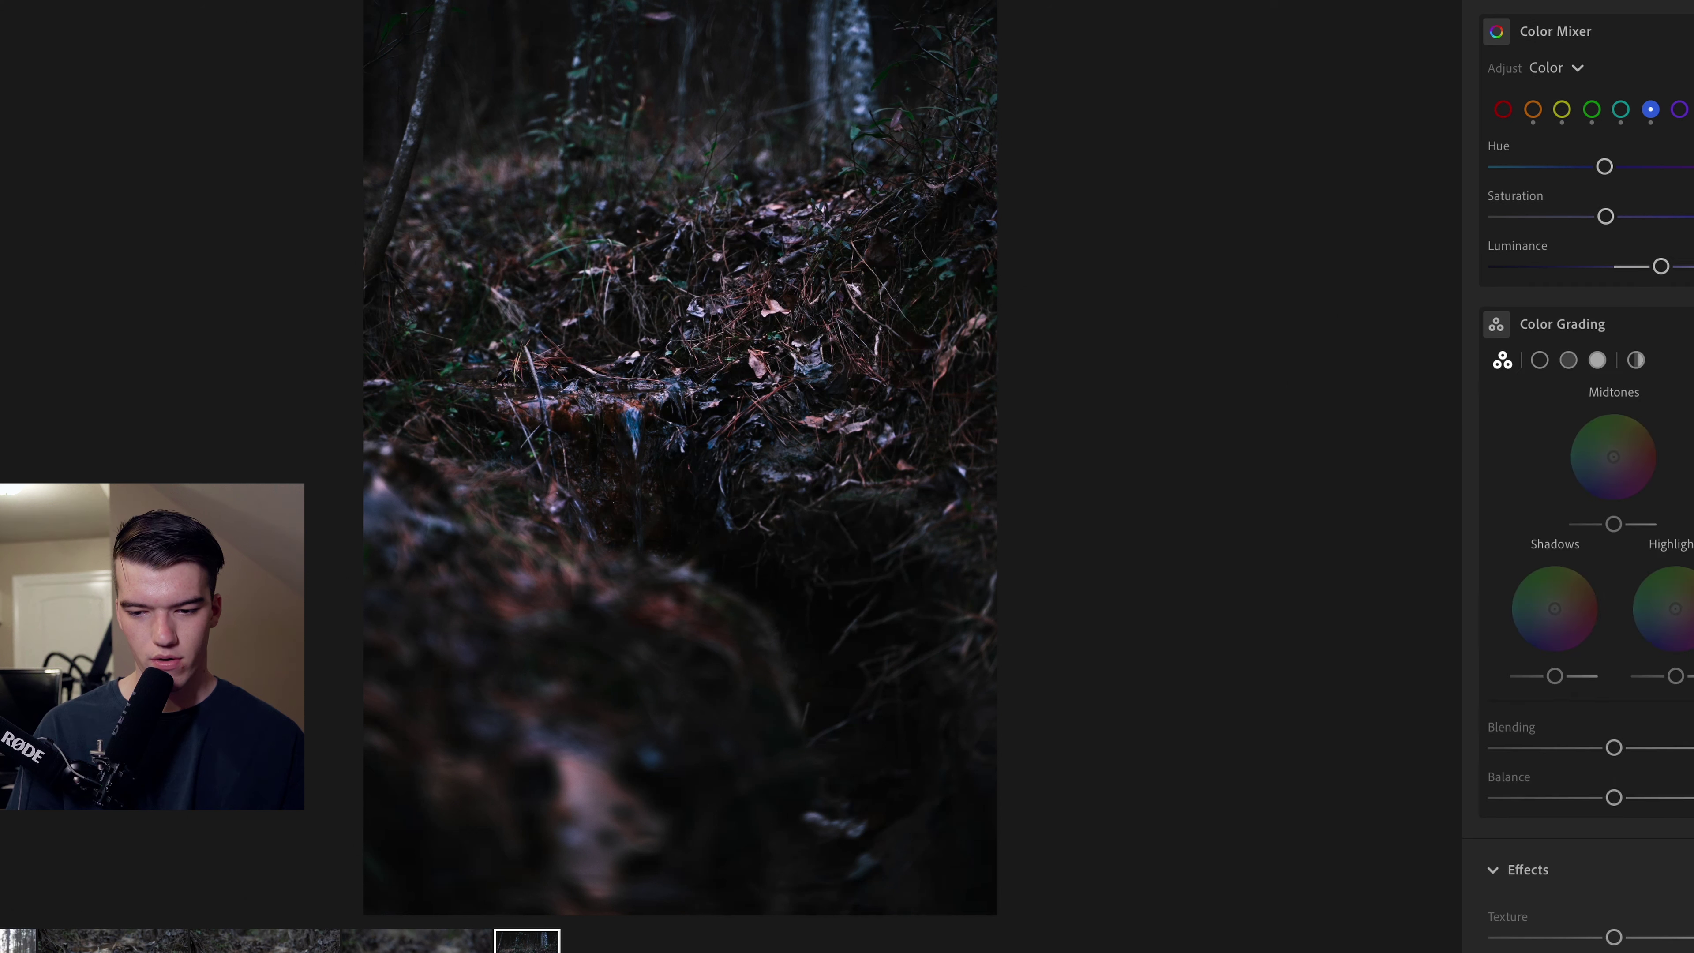
click(1562, 324)
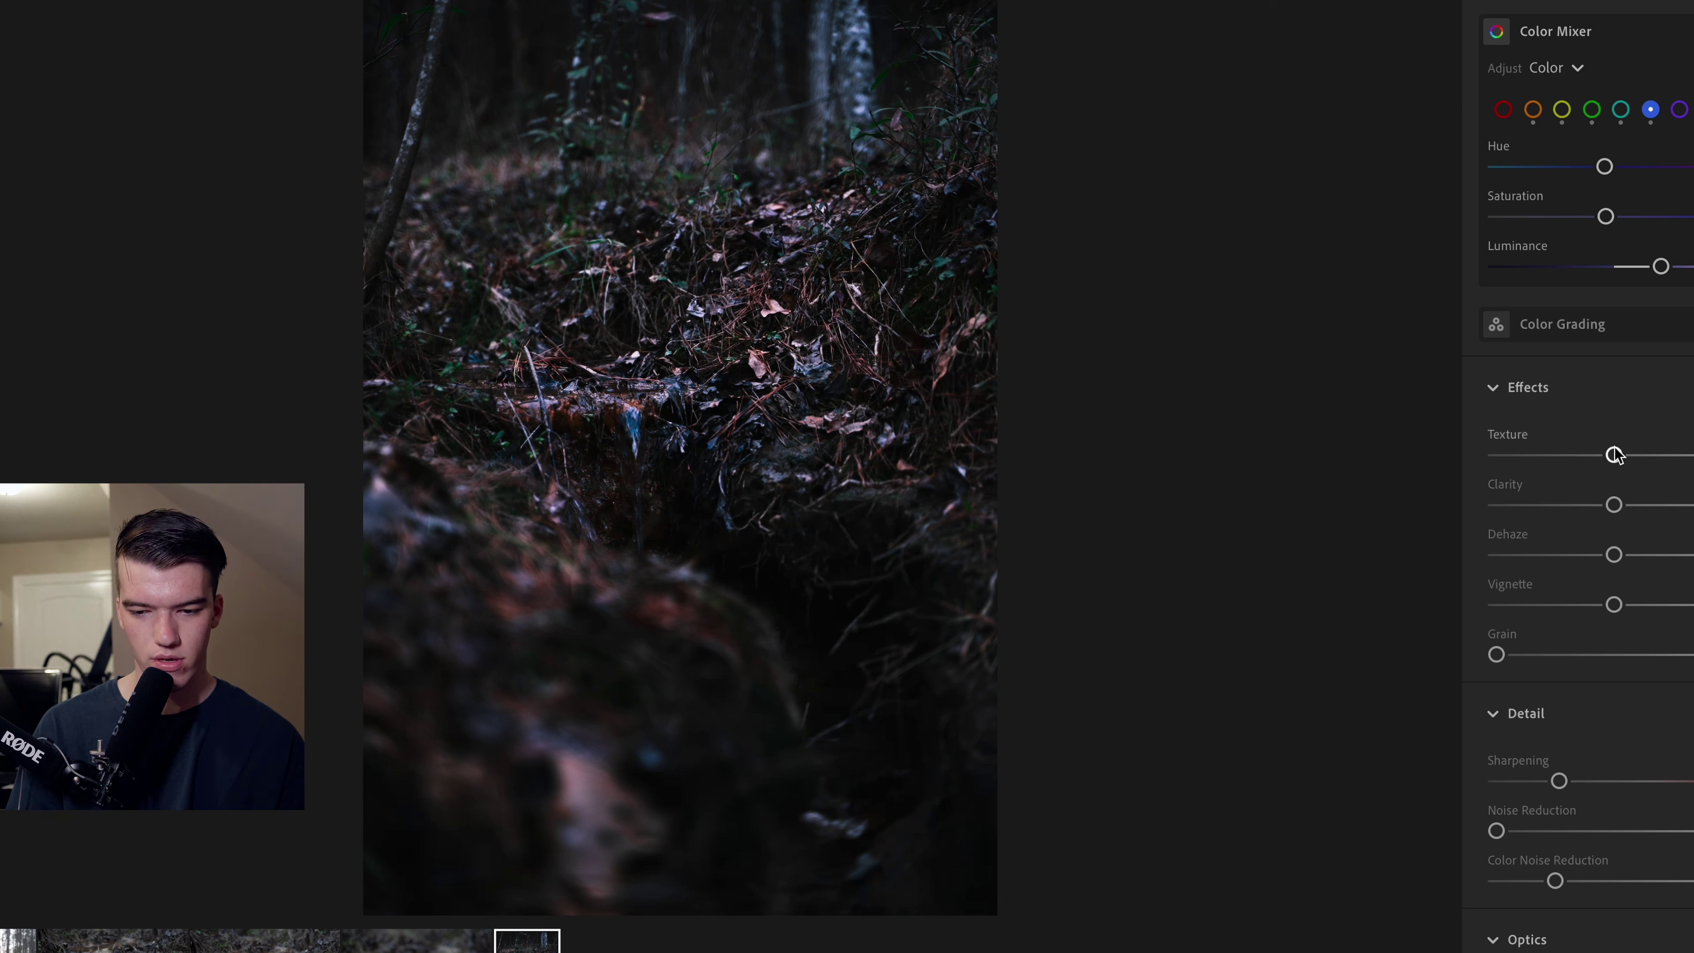
Try strongly raised and fully lowered Texture together with raised Clarity, inspecting the leaves up close
drag(1615, 455, 1426, 369)
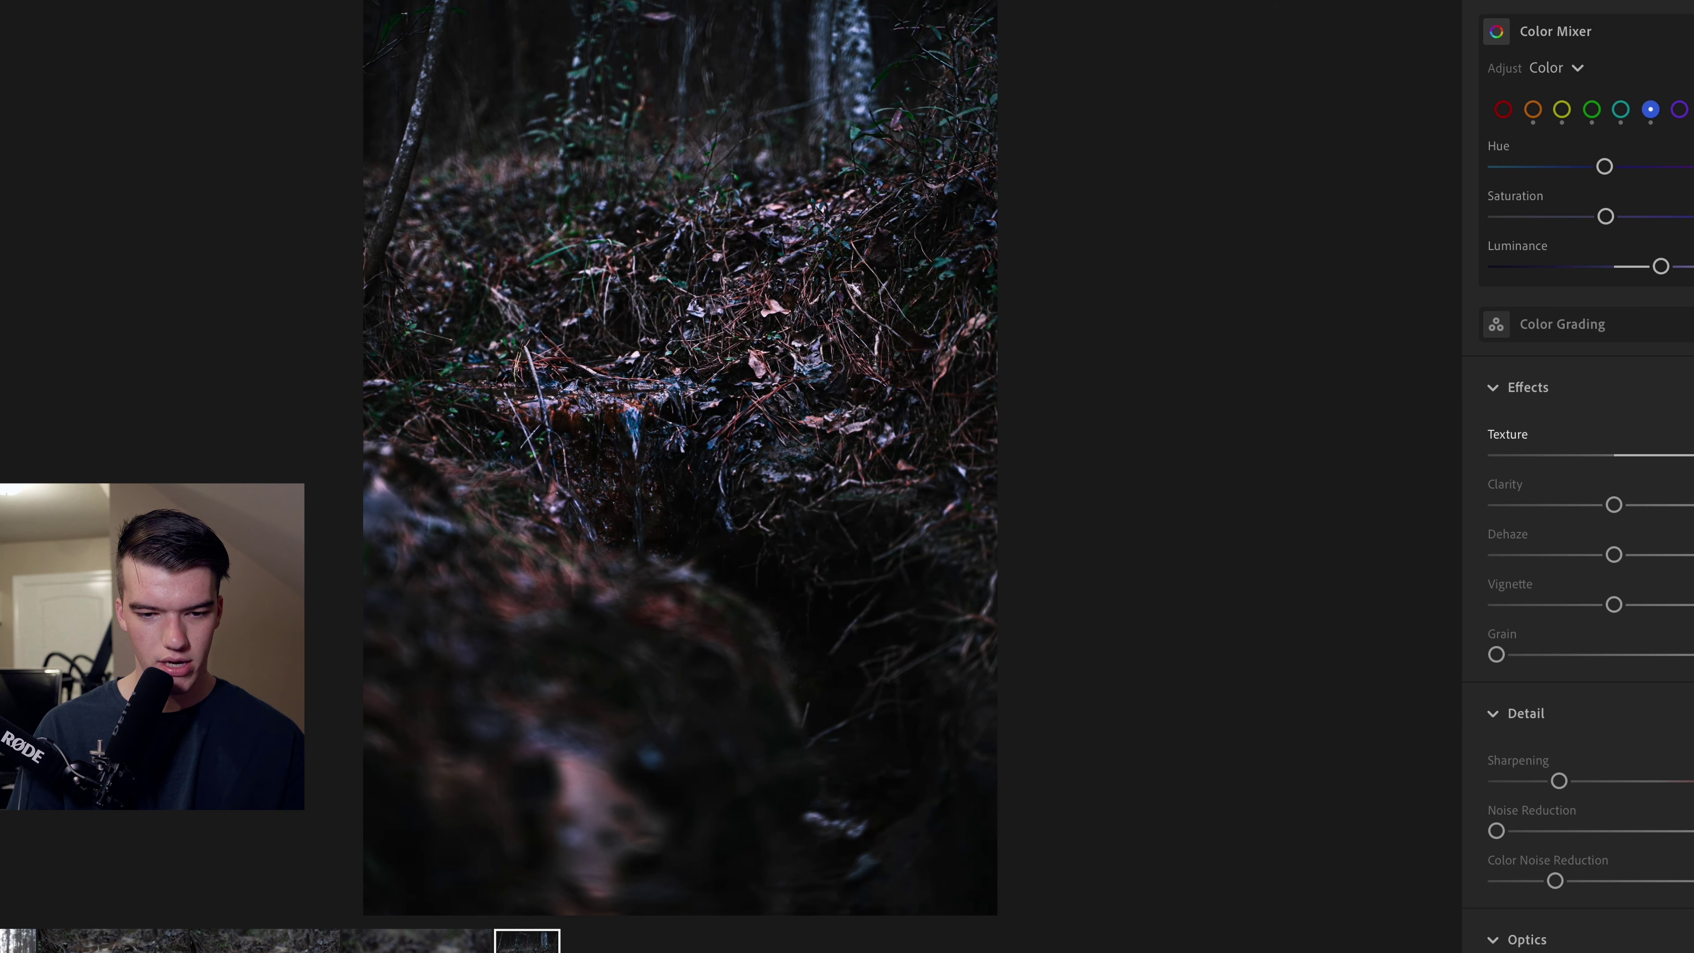
click(787, 354)
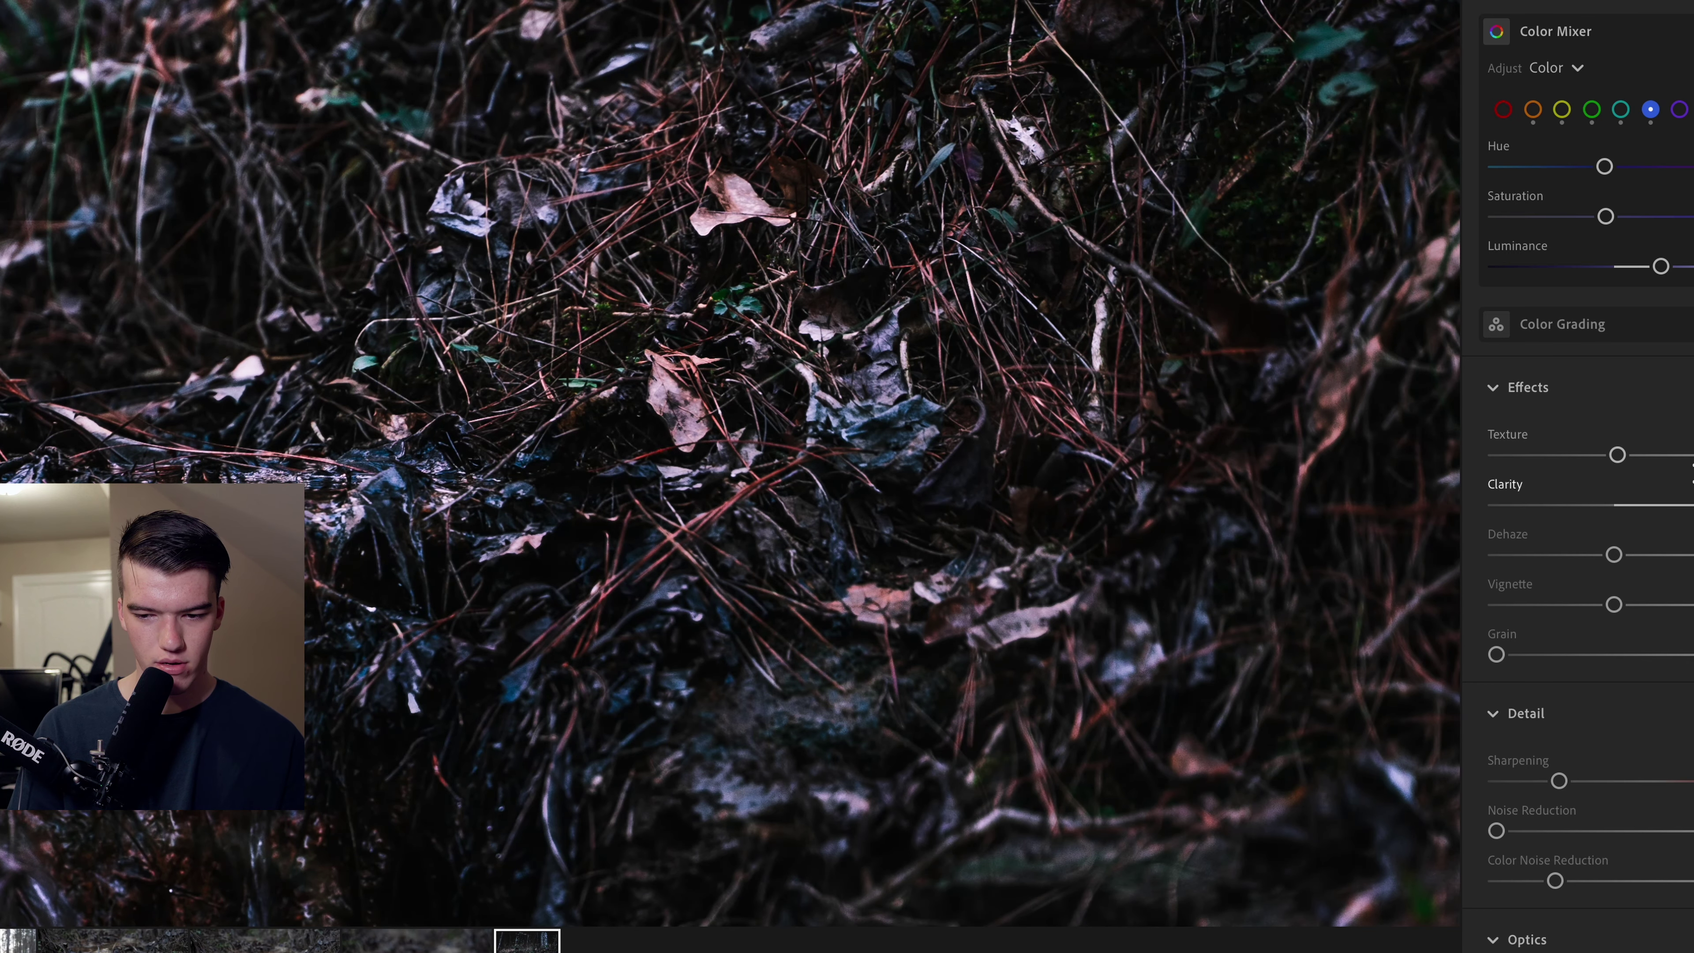
drag(1617, 455, 1693, 455)
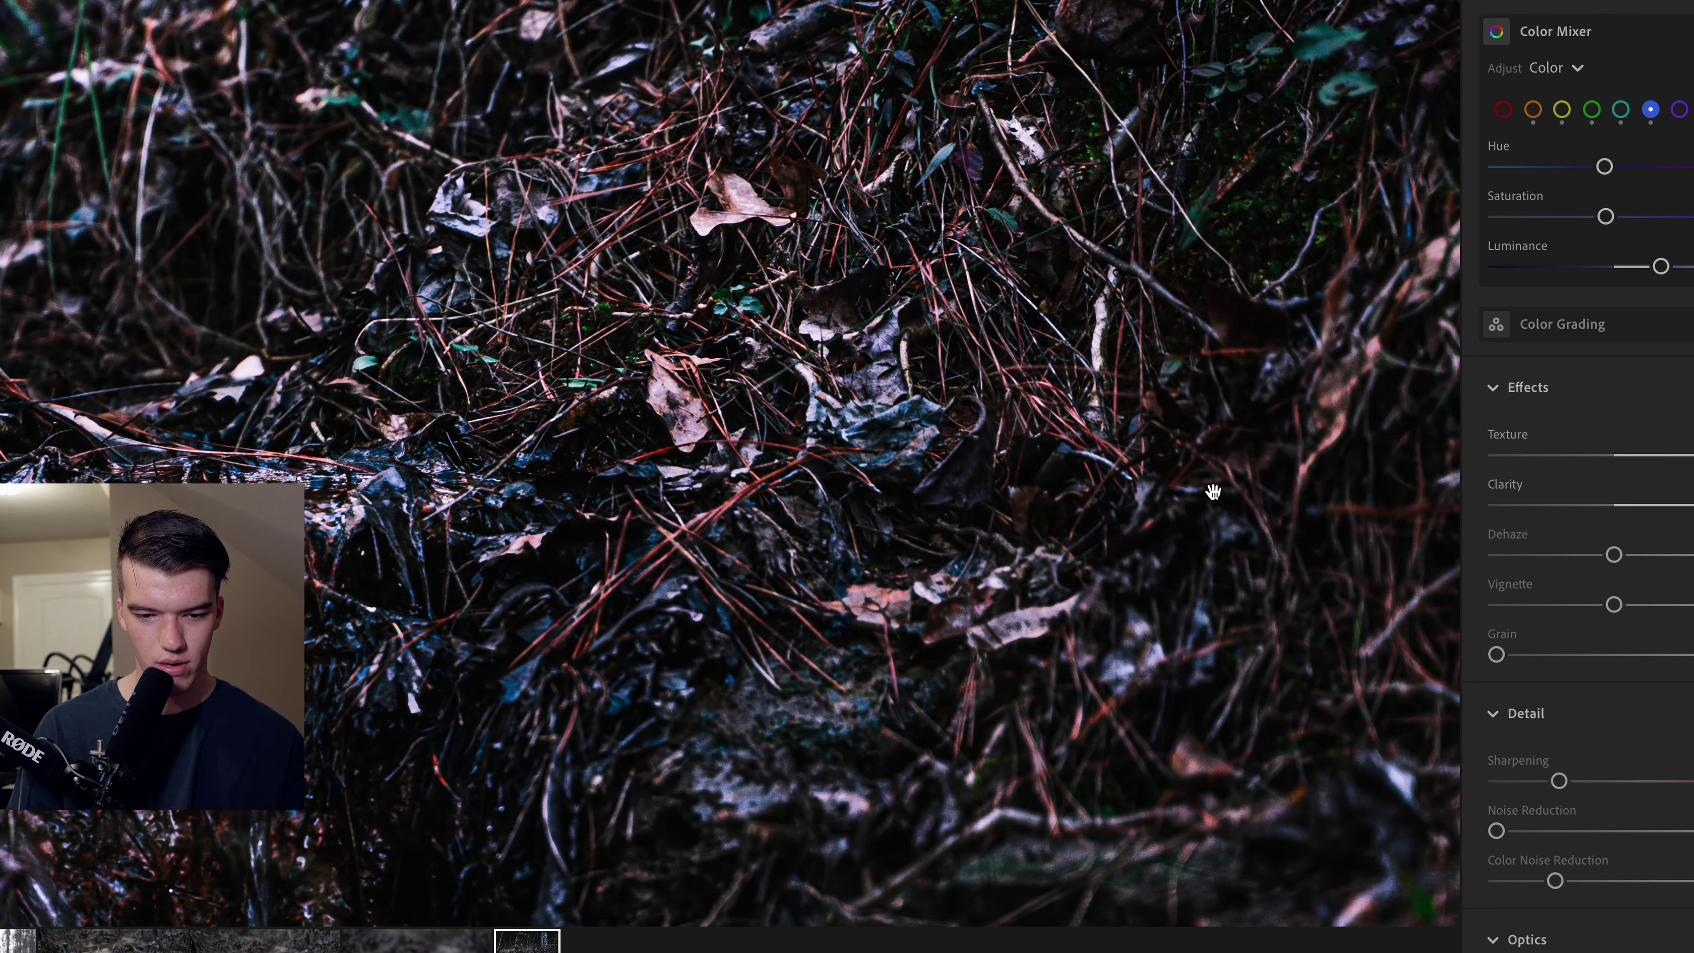
click(680, 450)
drag(1688, 454, 1494, 455)
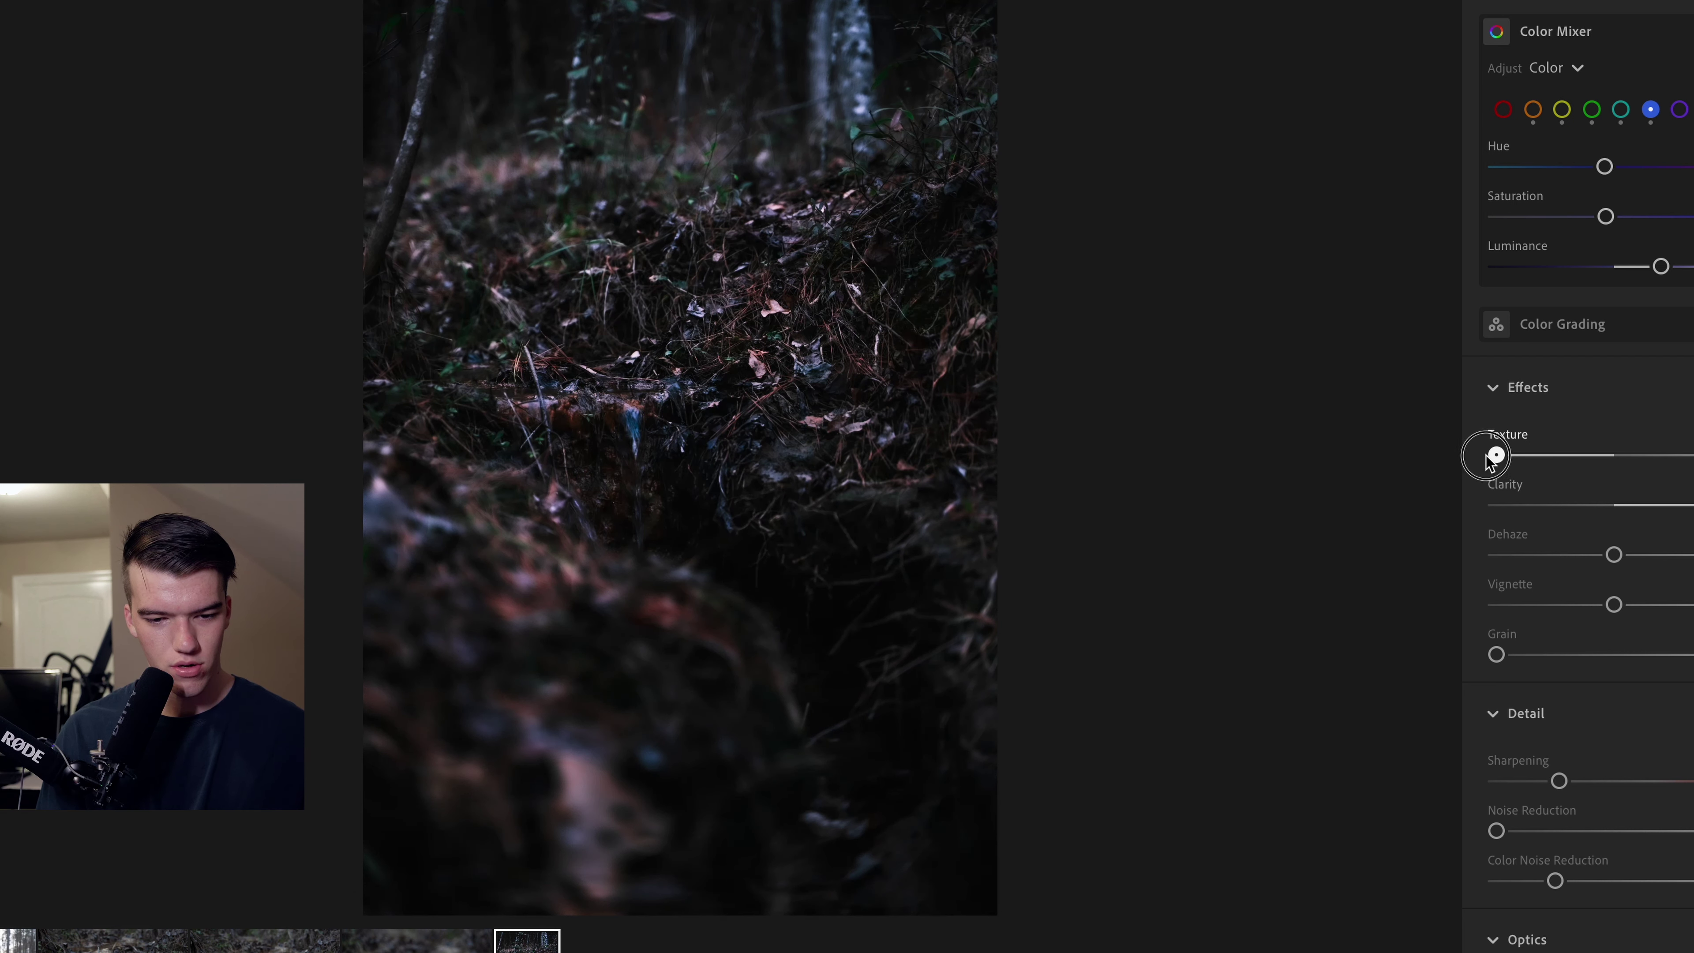
click(835, 379)
click(512, 360)
Raise Texture moderately, lower Clarity slightly and add a little Dehaze
drag(1617, 458, 1191, 508)
click(1592, 505)
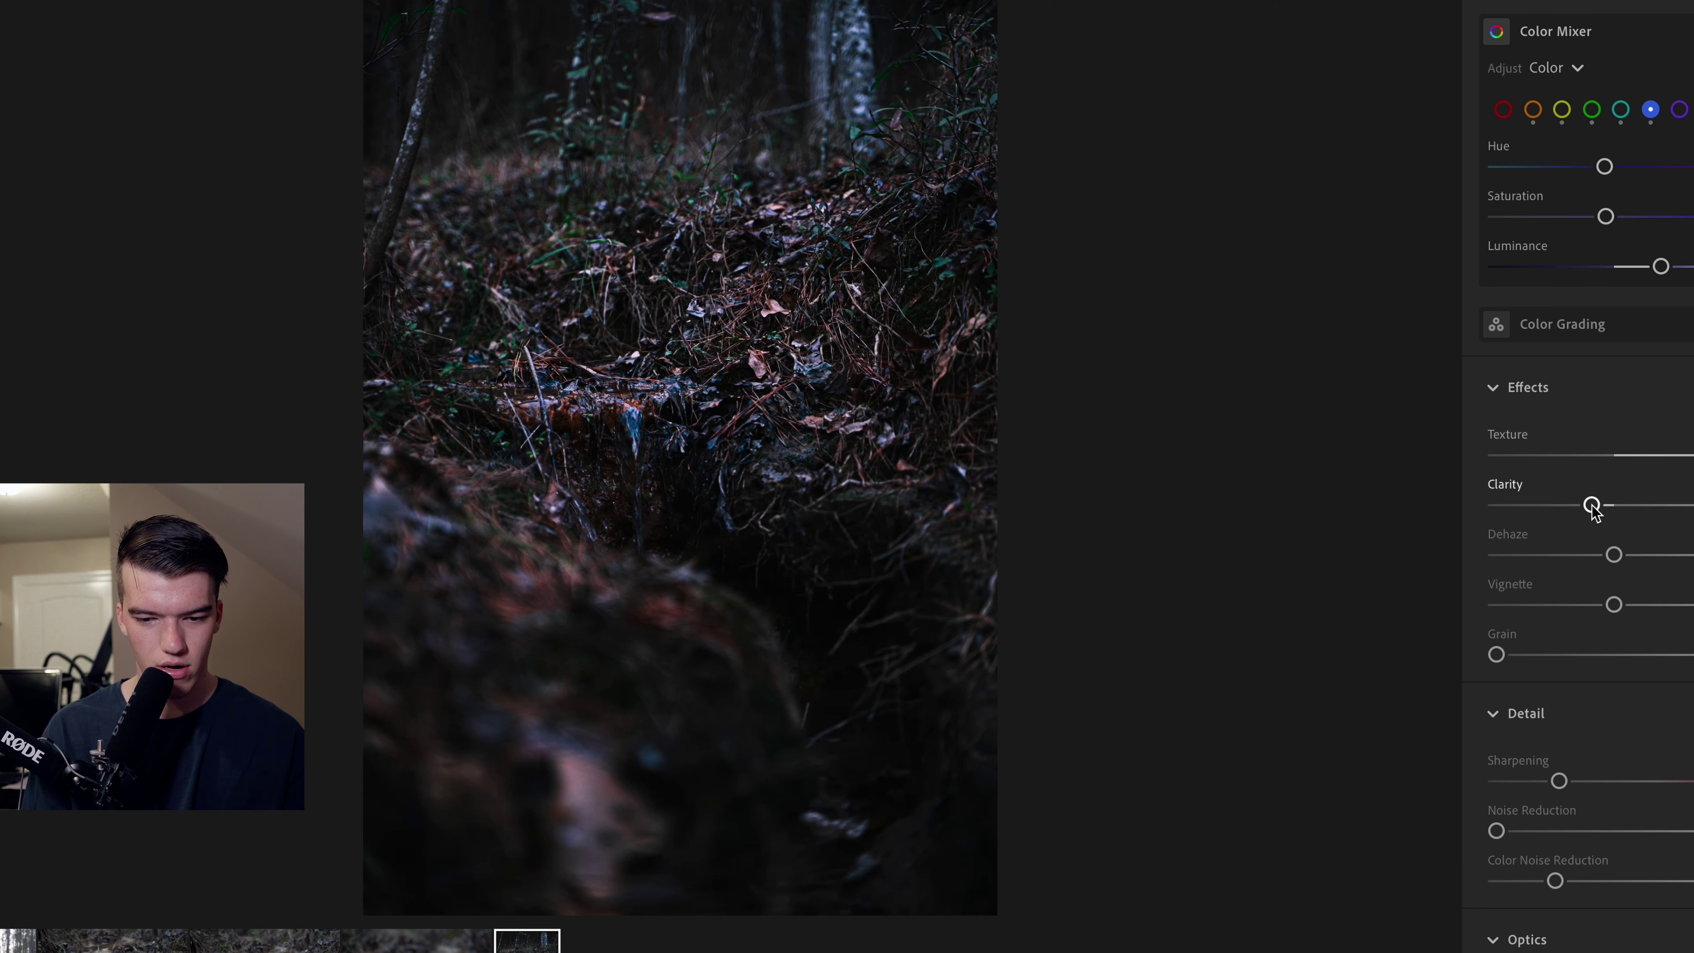
mouse_move(1658, 456)
mouse_down()
mouse_move(1627, 455)
mouse_move(1653, 454)
mouse_up()
drag(1614, 555, 1649, 550)
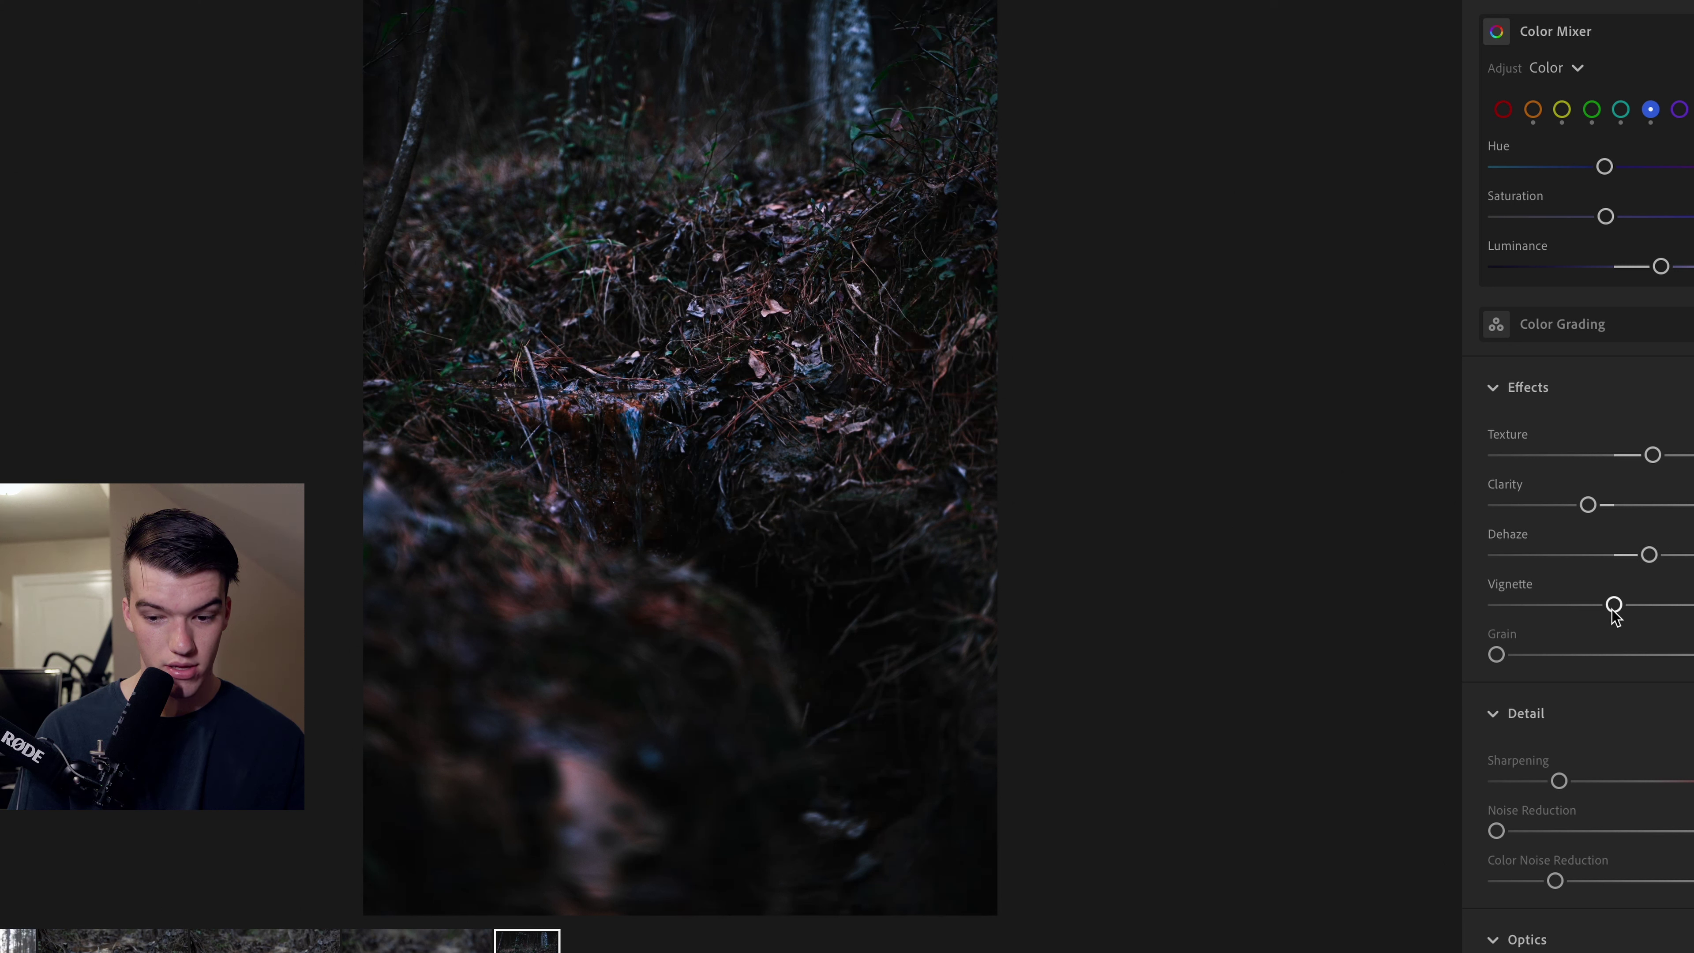
Try a slightly negative Vignette to darken the photo's edges, and reset it to neutral
mouse_move(1615, 604)
mouse_down()
mouse_move(1487, 636)
mouse_move(1693, 614)
mouse_move(1543, 598)
mouse_move(1583, 600)
mouse_up()
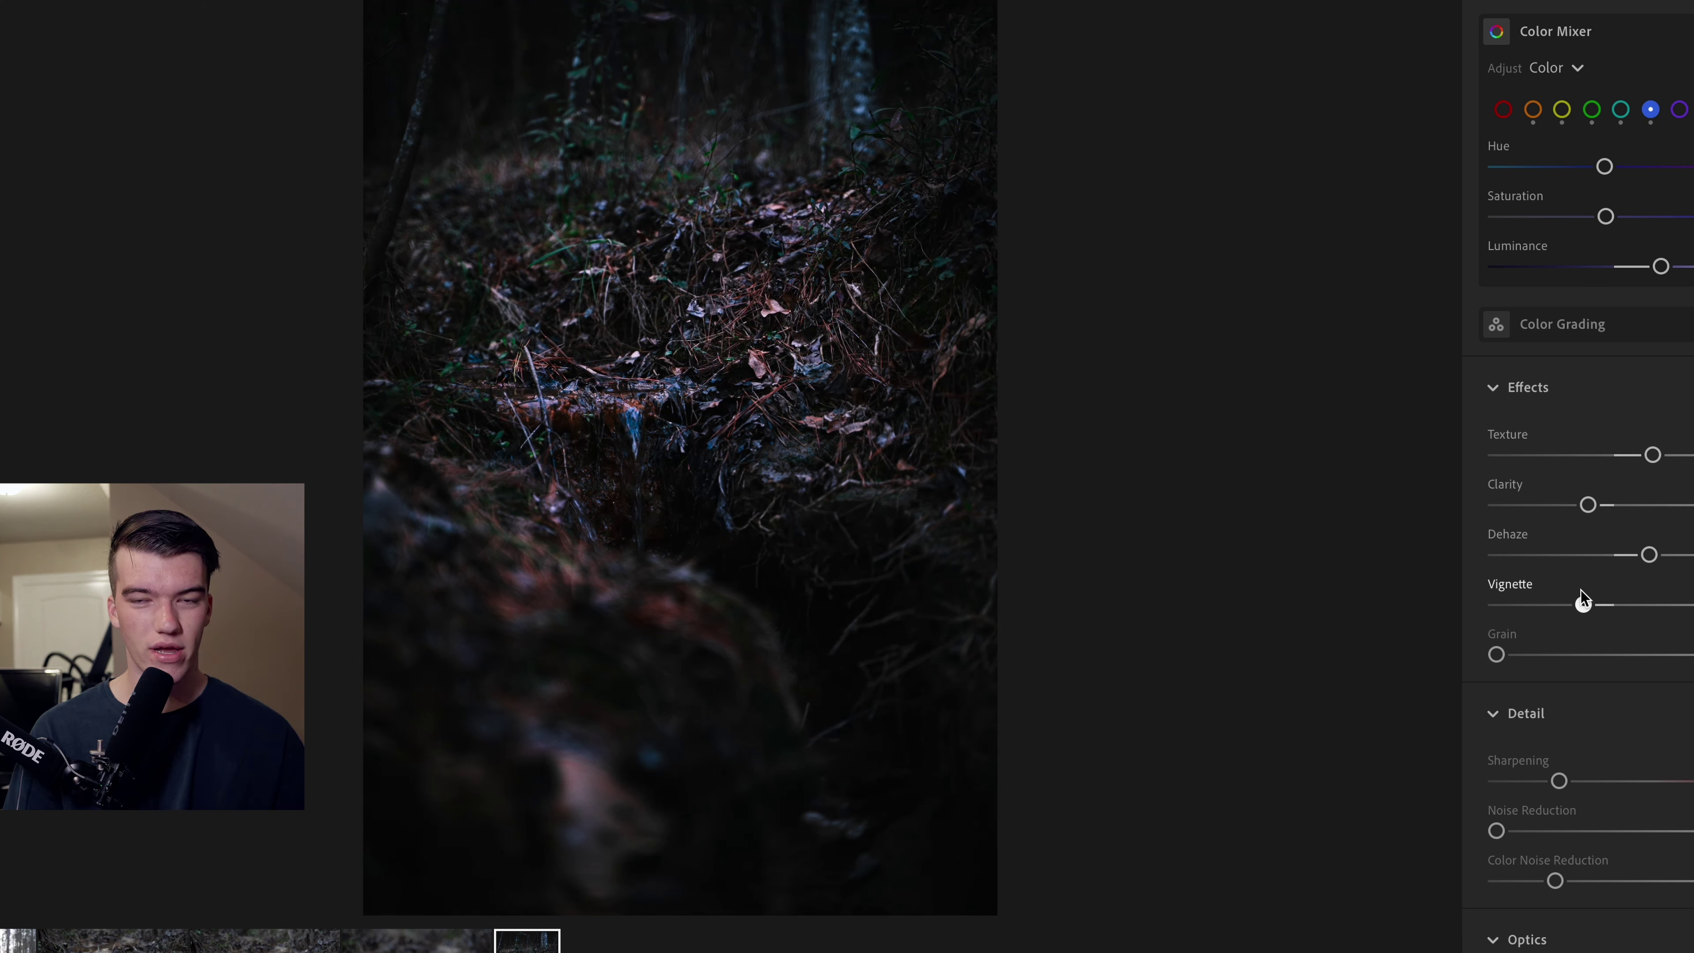
drag(1582, 588, 1581, 588)
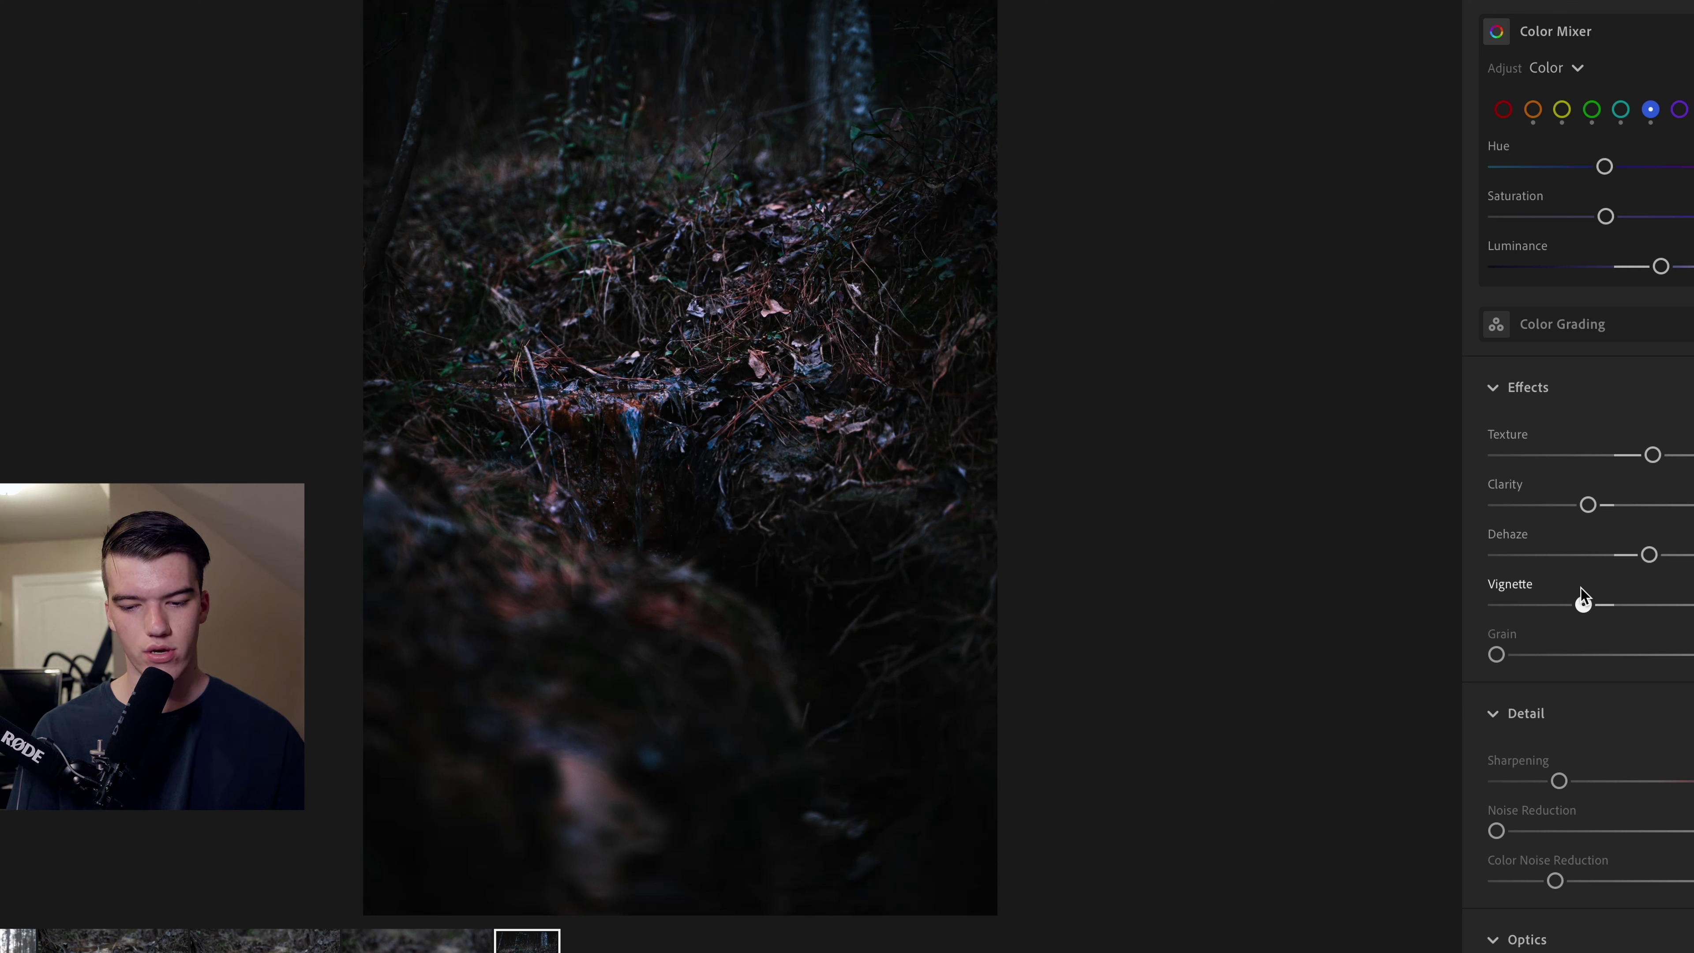
drag(1580, 589, 1614, 604)
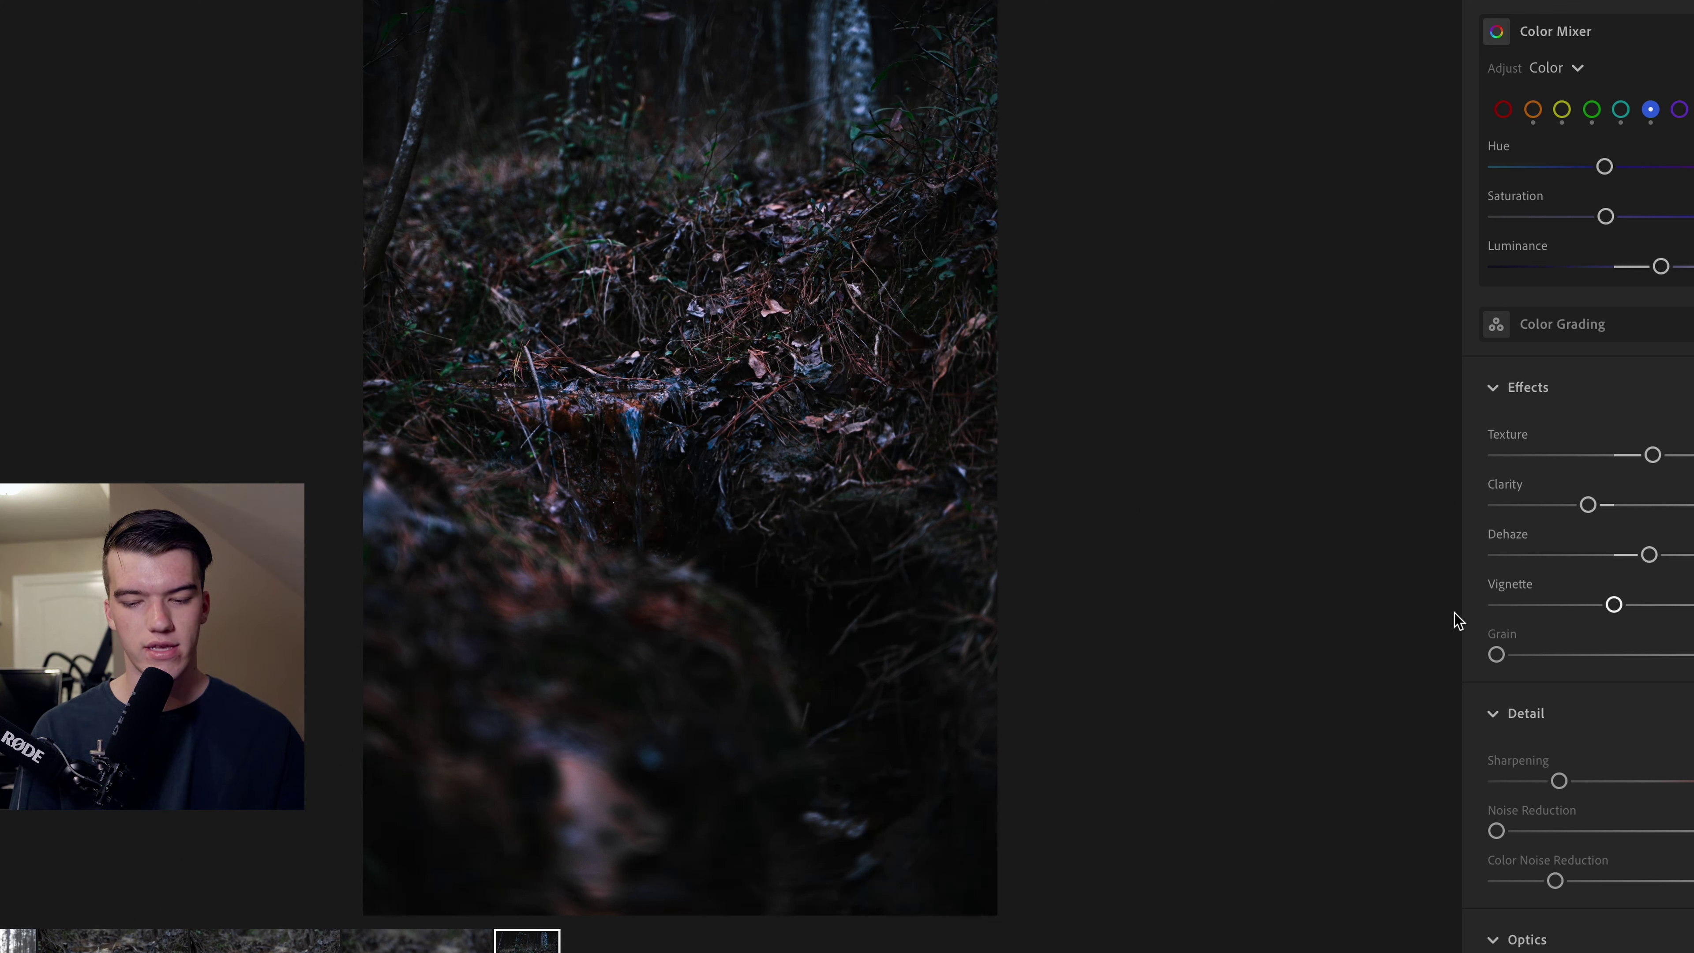
Toggle the lens corrections and chromatic aberration removal to compare them, leaving only Remove Chromatic Aberration enabled
scroll(1607, 787, down, 2)
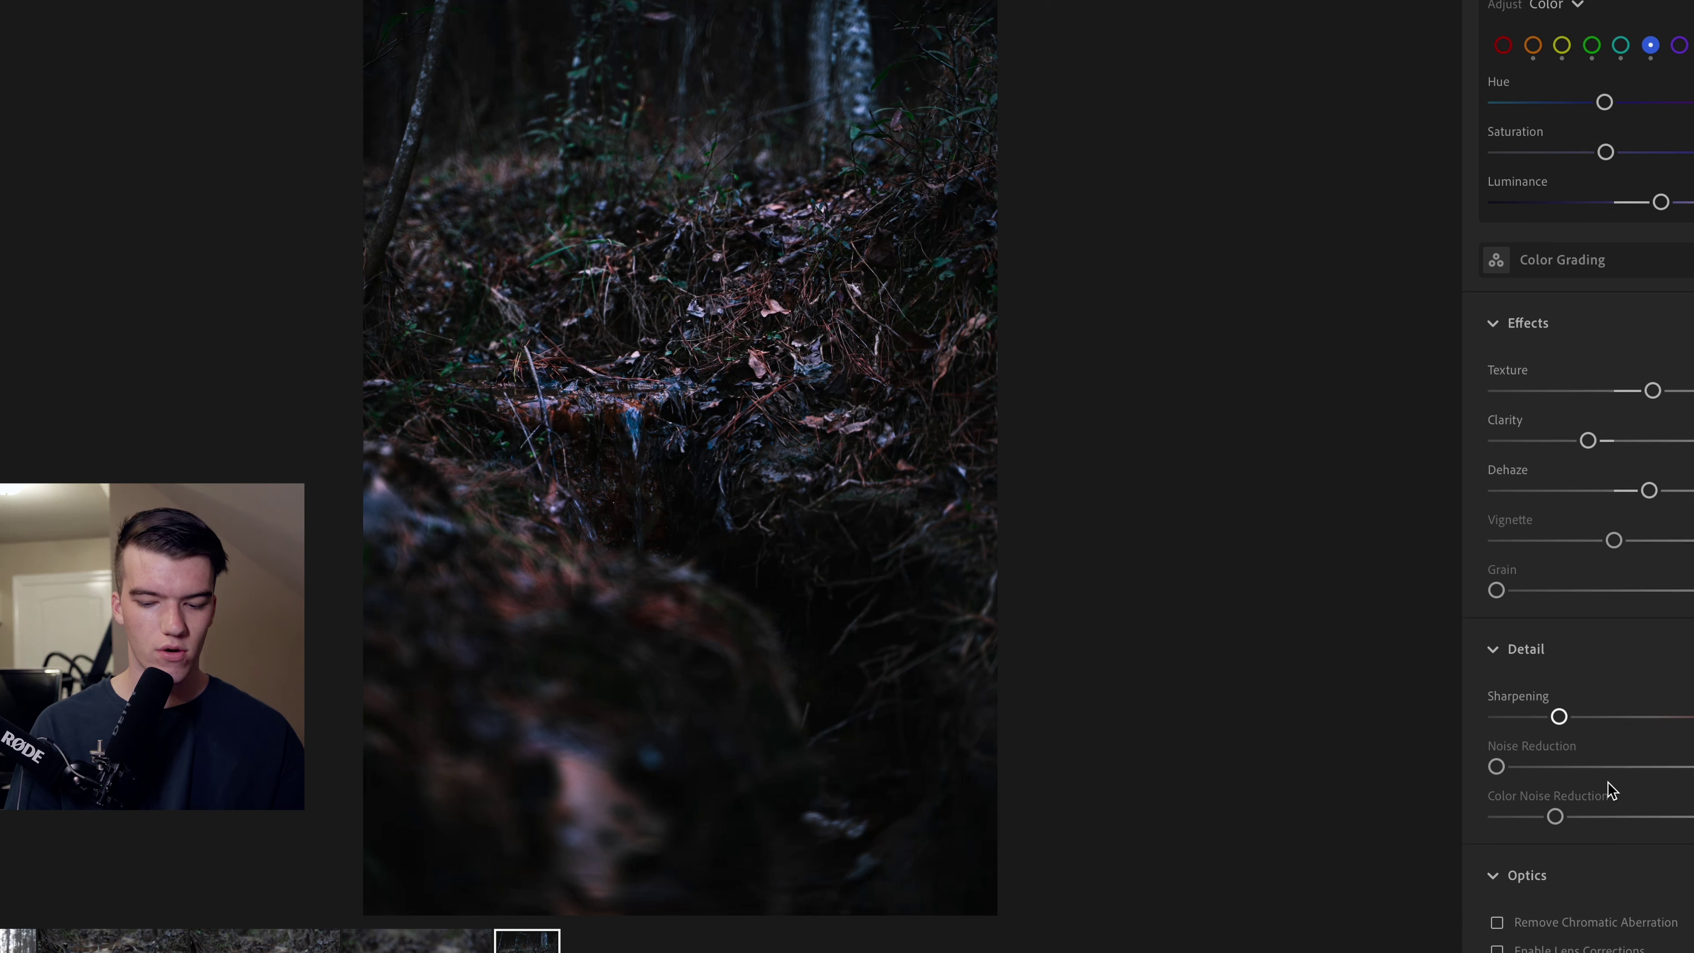
scroll(1612, 790, down, 1)
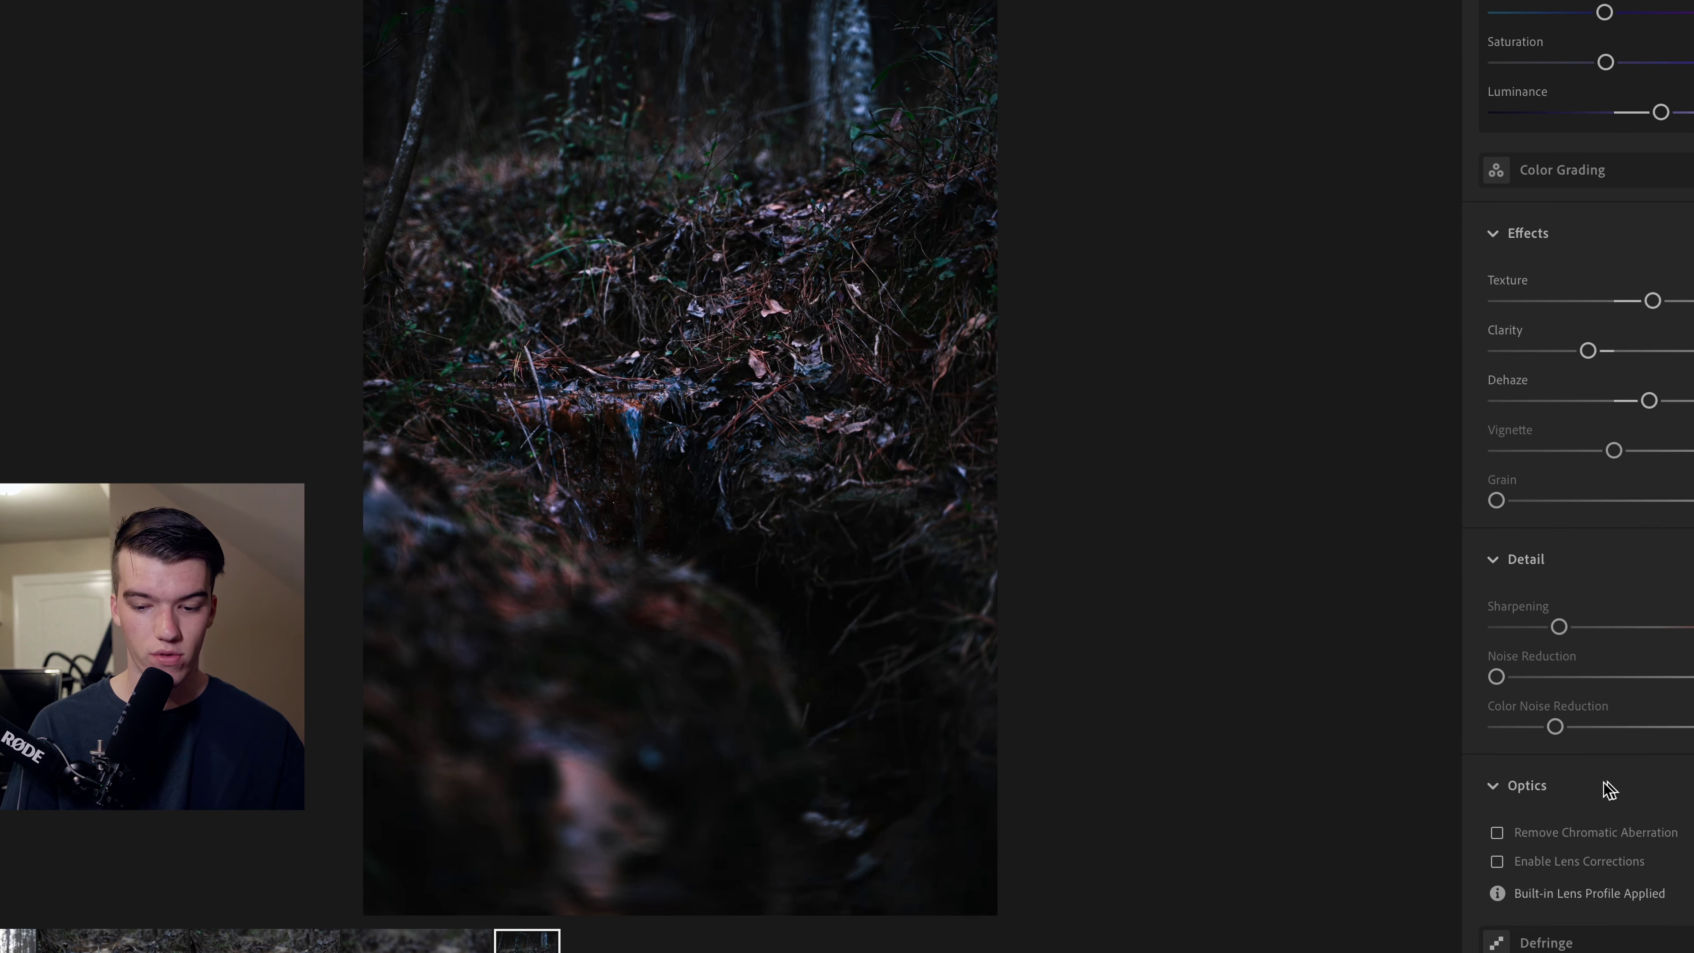
click(1497, 861)
click(1497, 862)
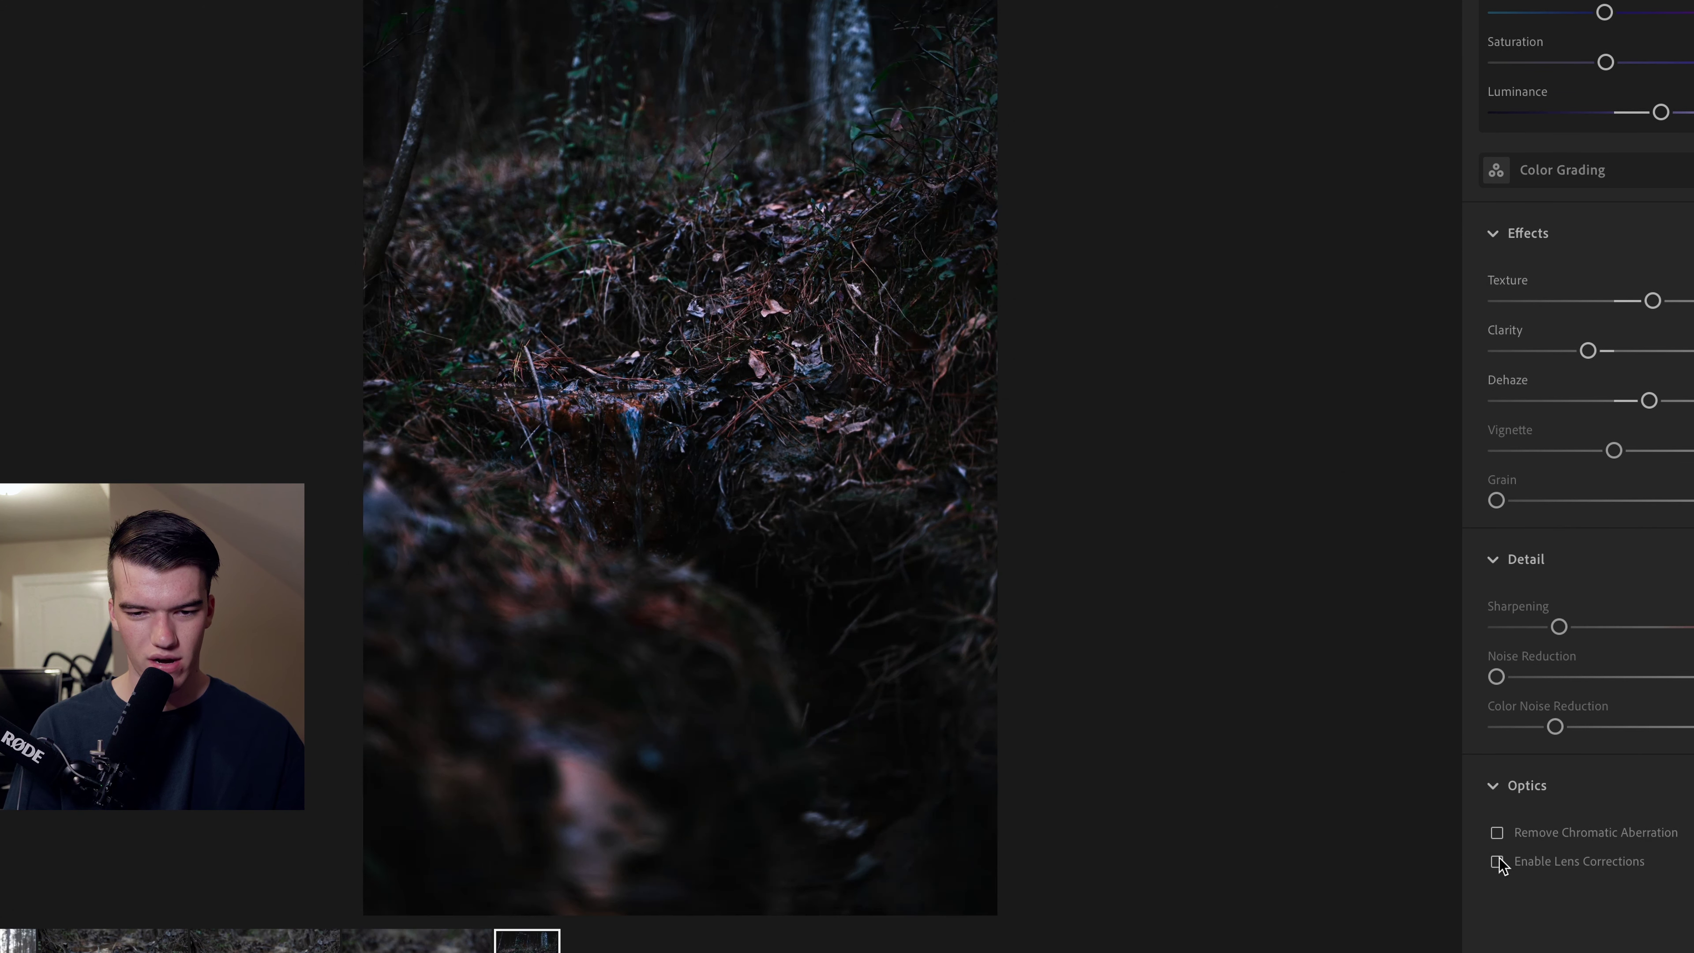
click(1497, 834)
click(1498, 834)
click(1497, 834)
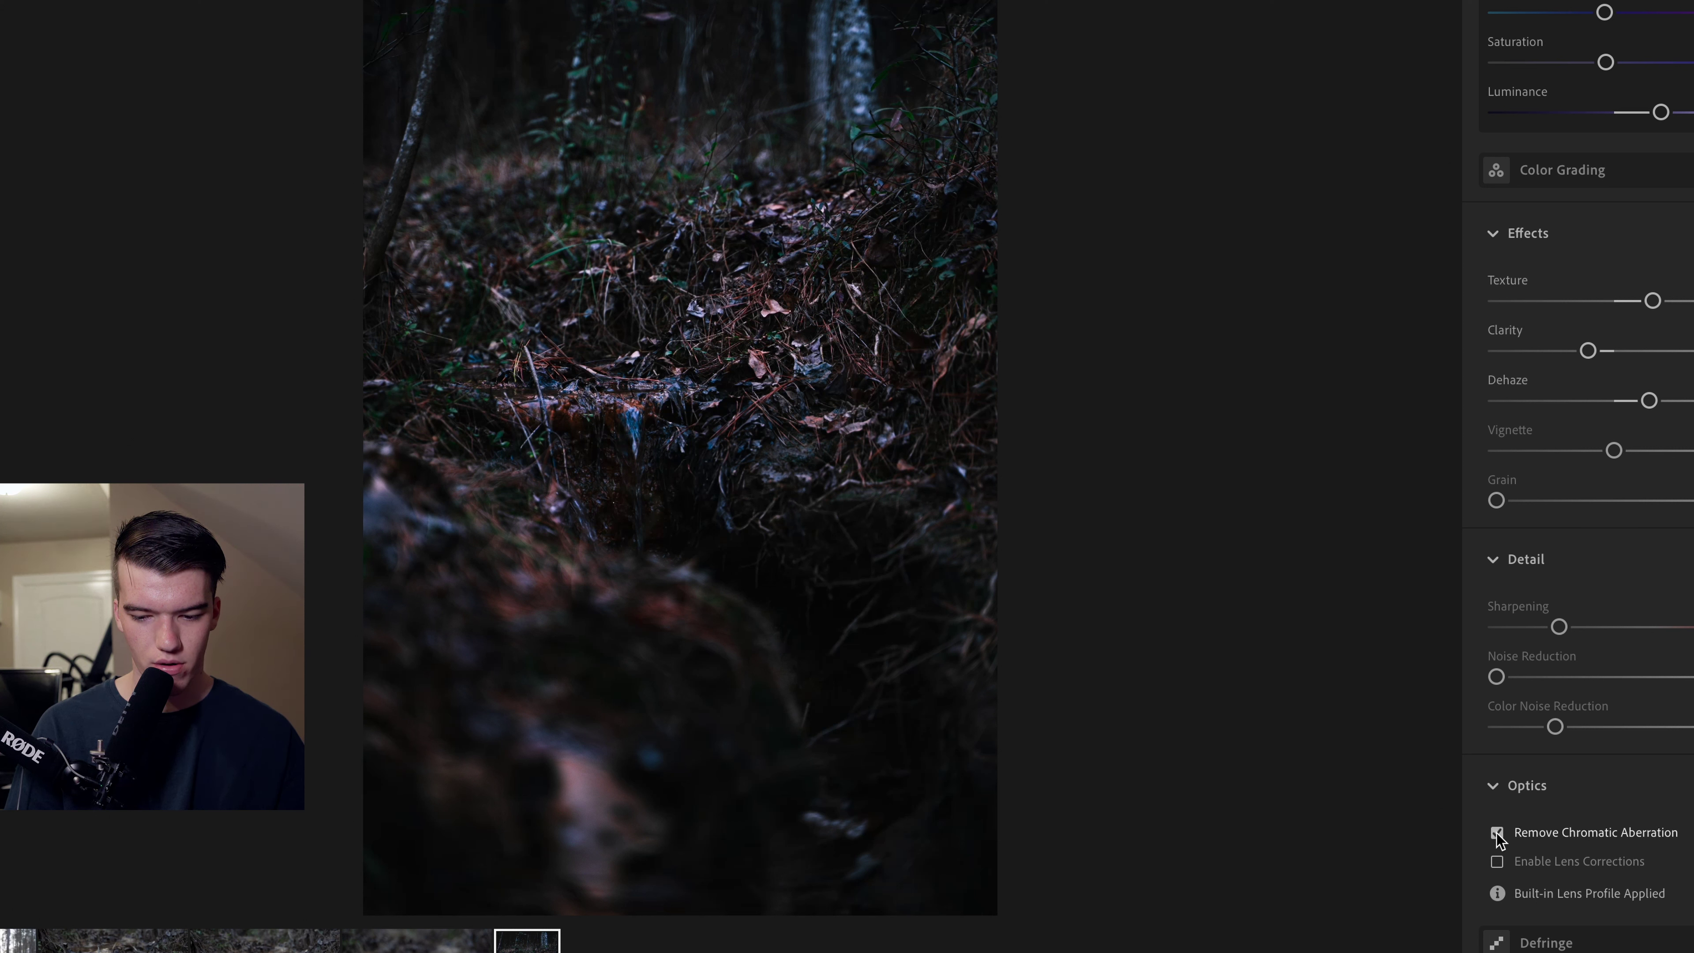
Fine-tune the light: Exposure and Highlights slightly up, Contrast, Whites and Blacks slightly down, Shadows clearly down
scroll(1497, 837, up, 15)
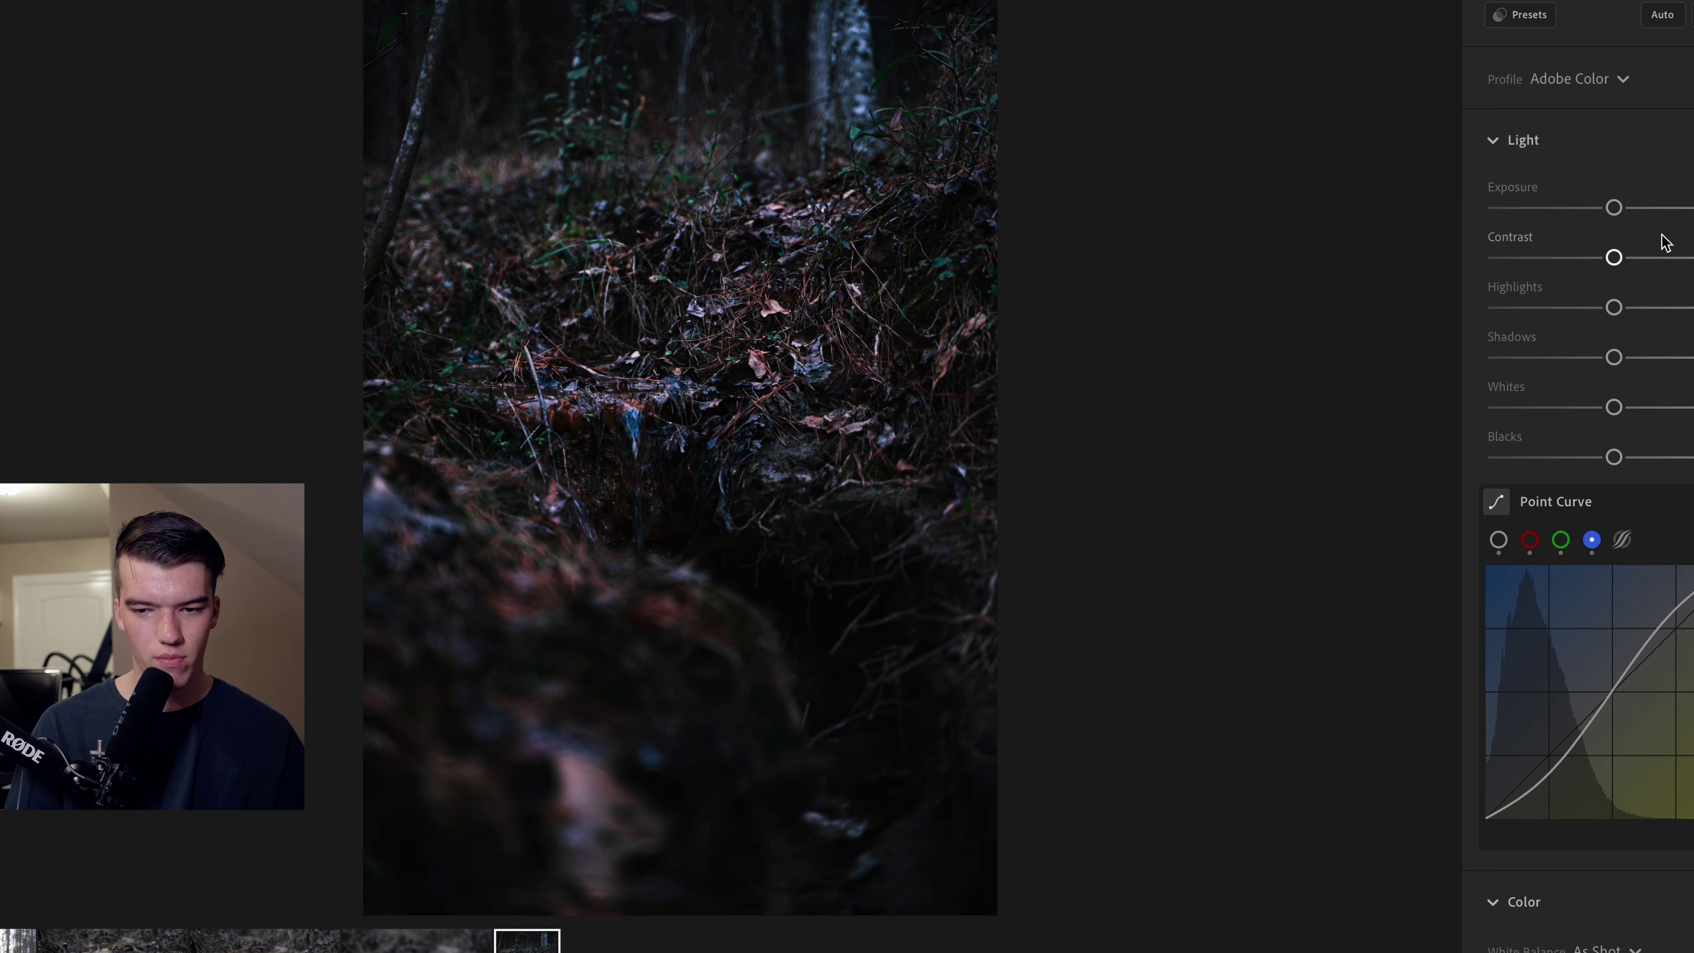
mouse_move(1615, 207)
mouse_down()
mouse_move(1671, 207)
mouse_move(1608, 205)
mouse_move(1627, 205)
mouse_up()
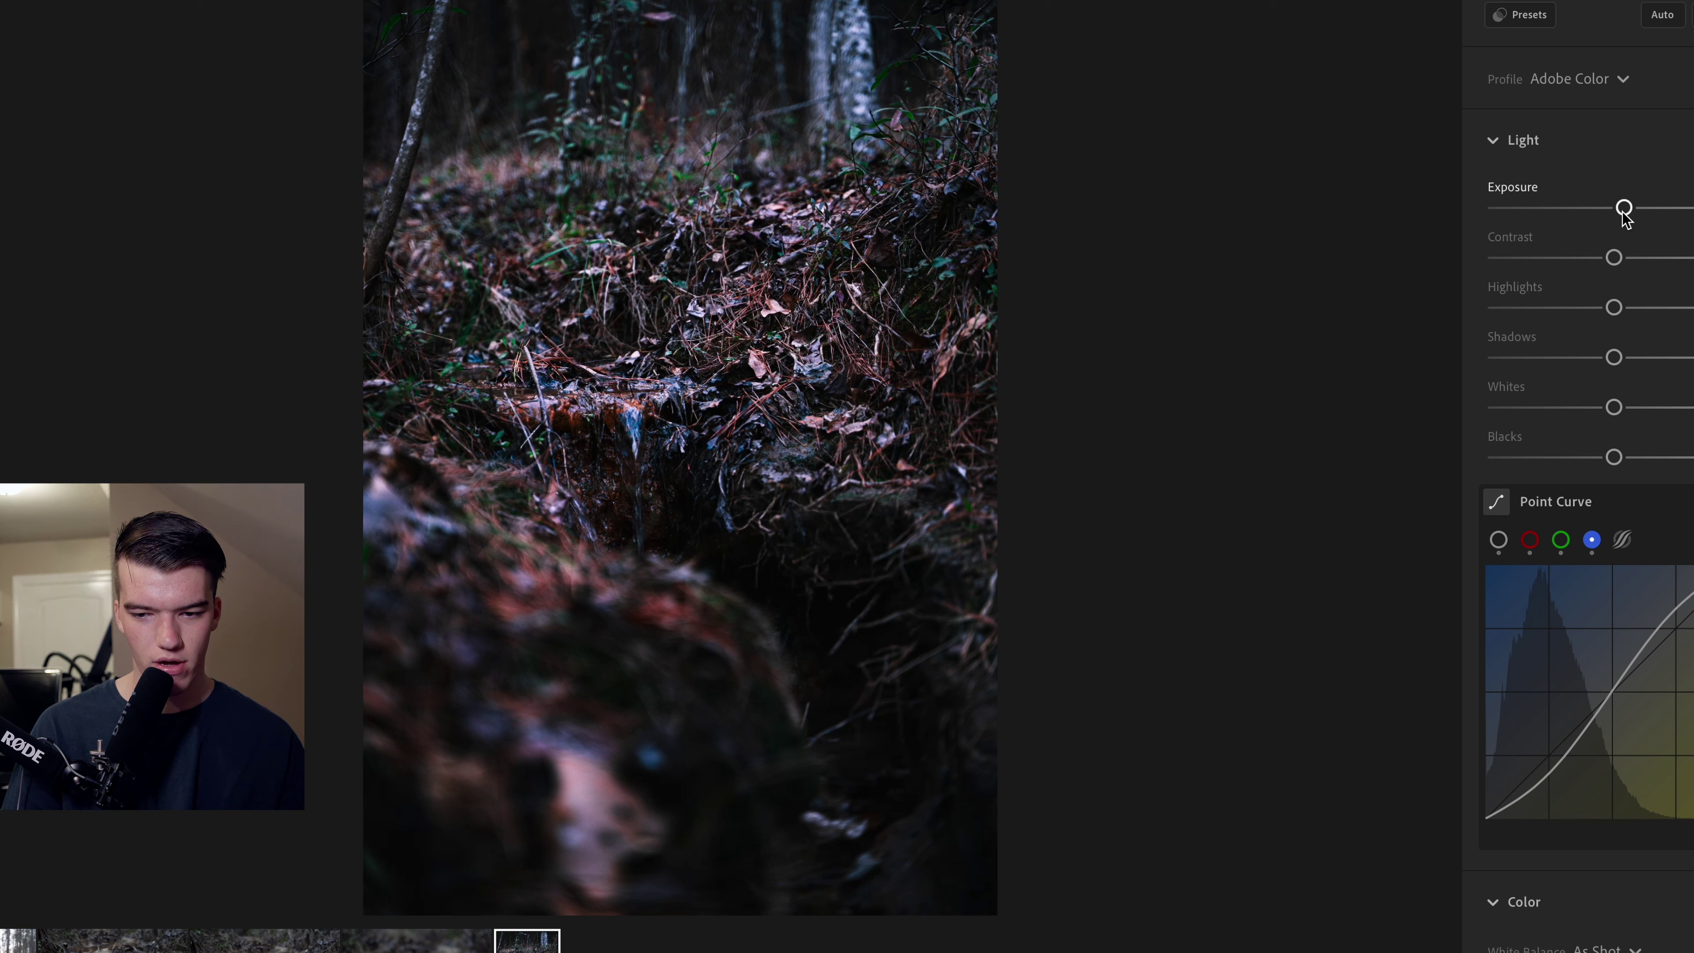
drag(1625, 209, 1633, 257)
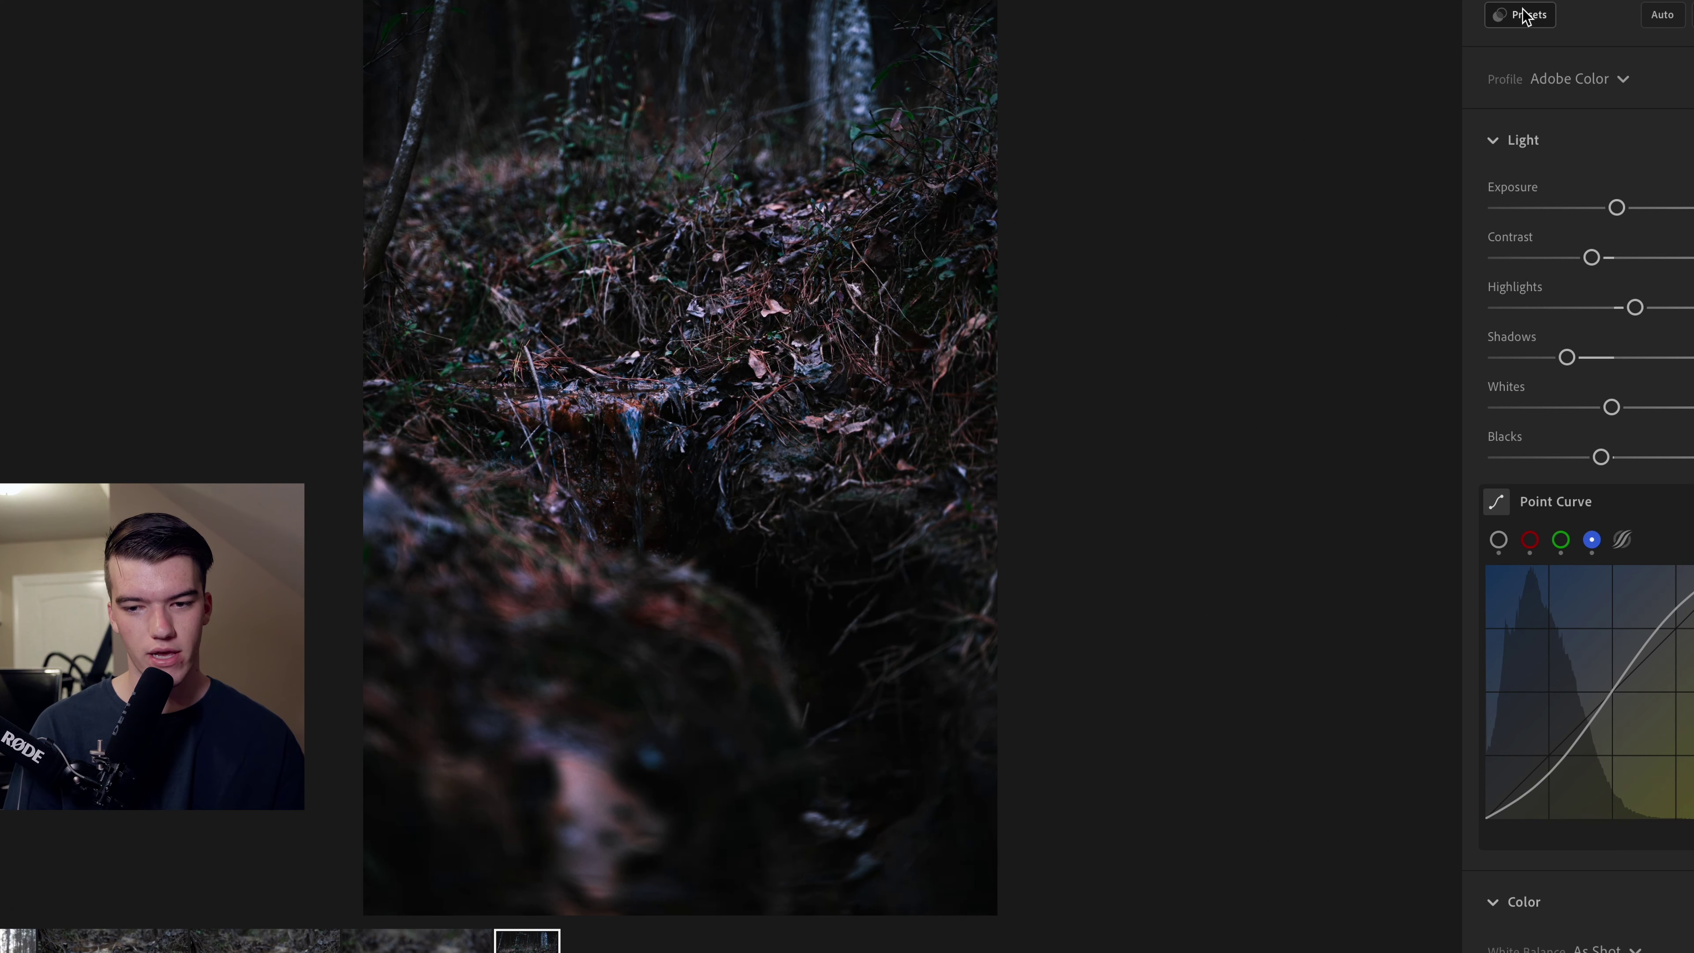
Browse the saved, Recommended and Premium preset collections and preview presets such as Subtle Fall on the photo
click(1525, 20)
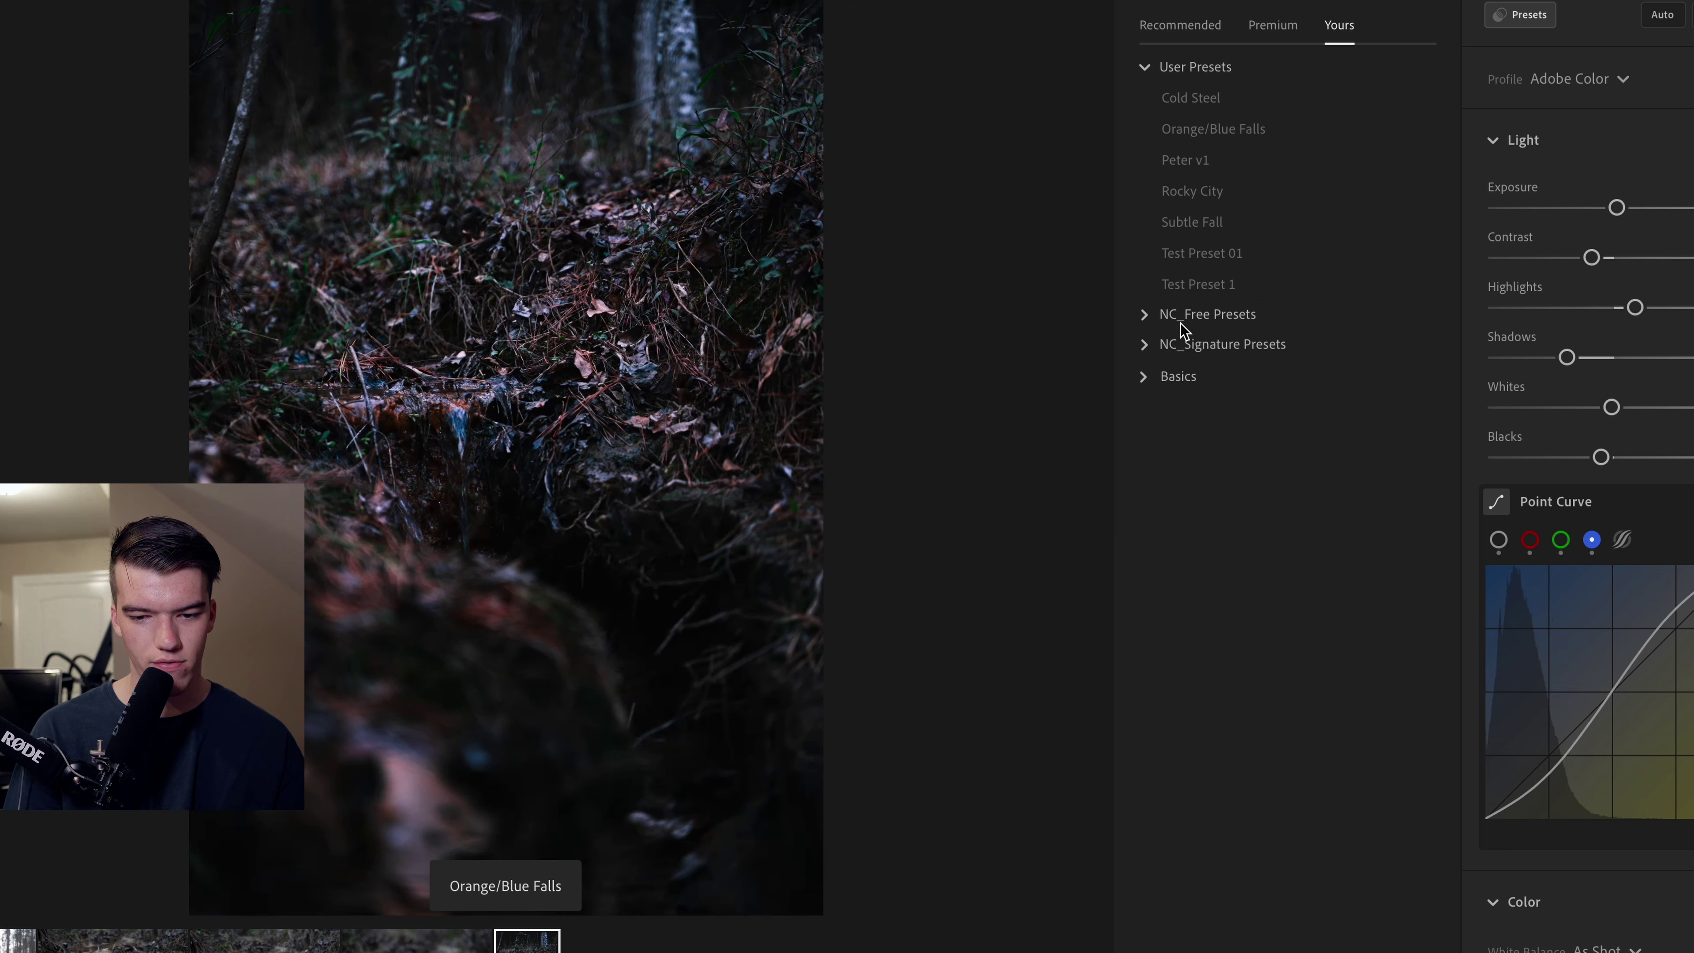
click(1170, 378)
click(1201, 376)
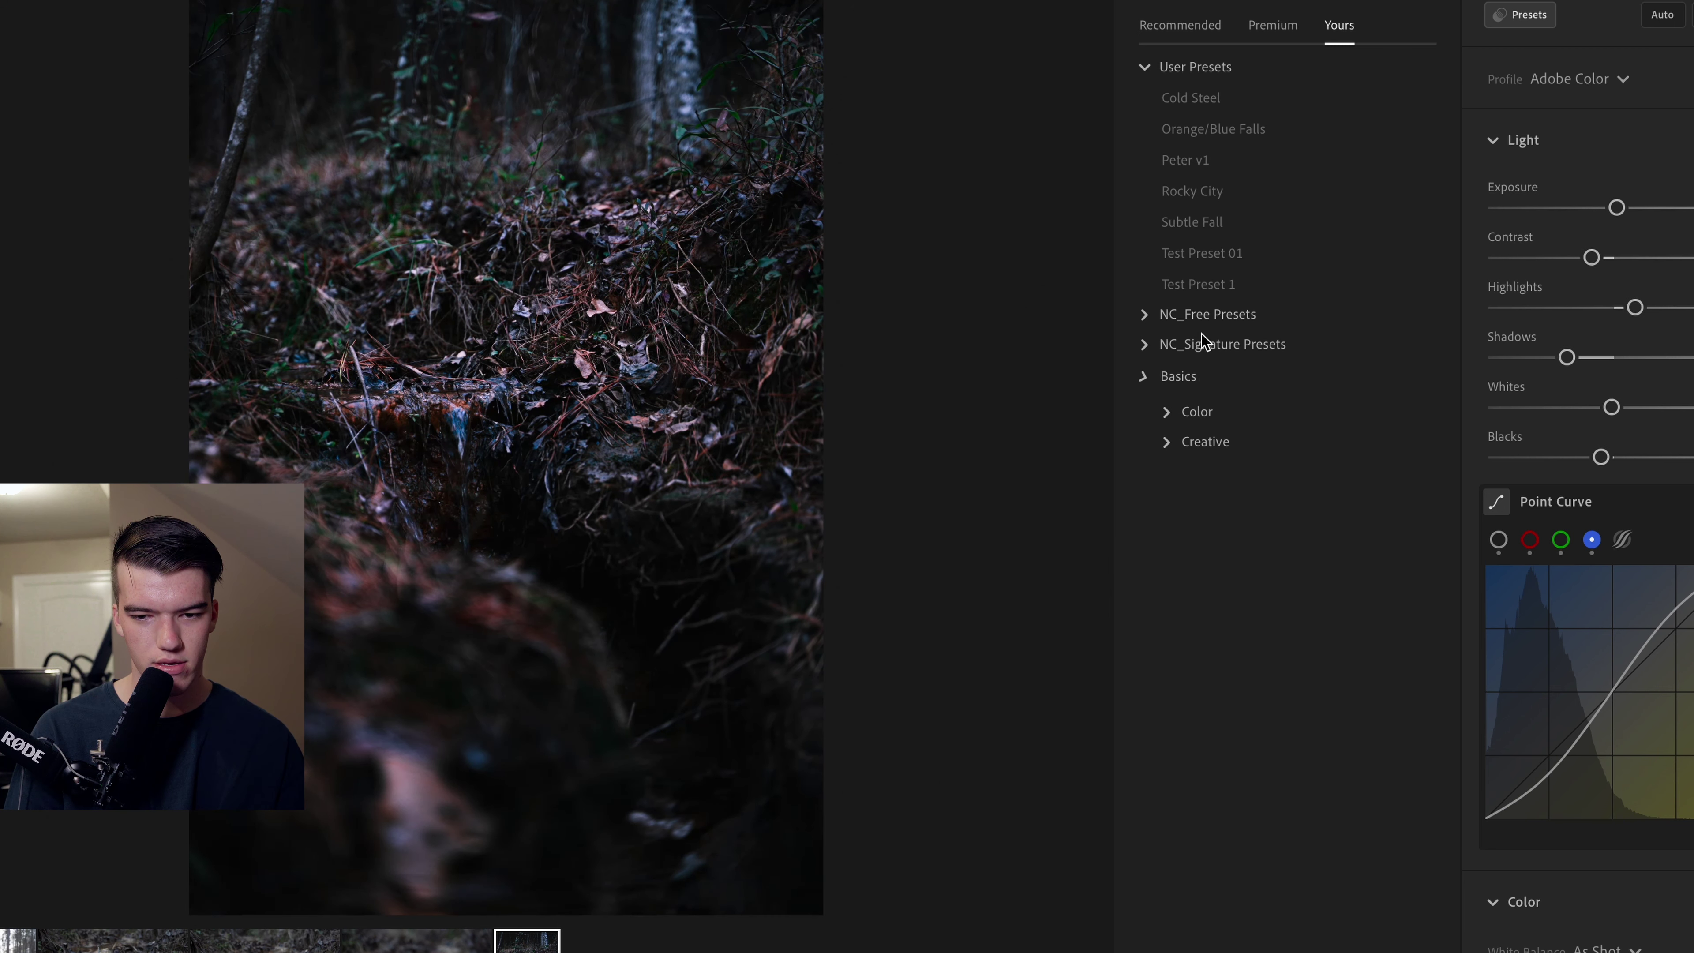
click(1181, 25)
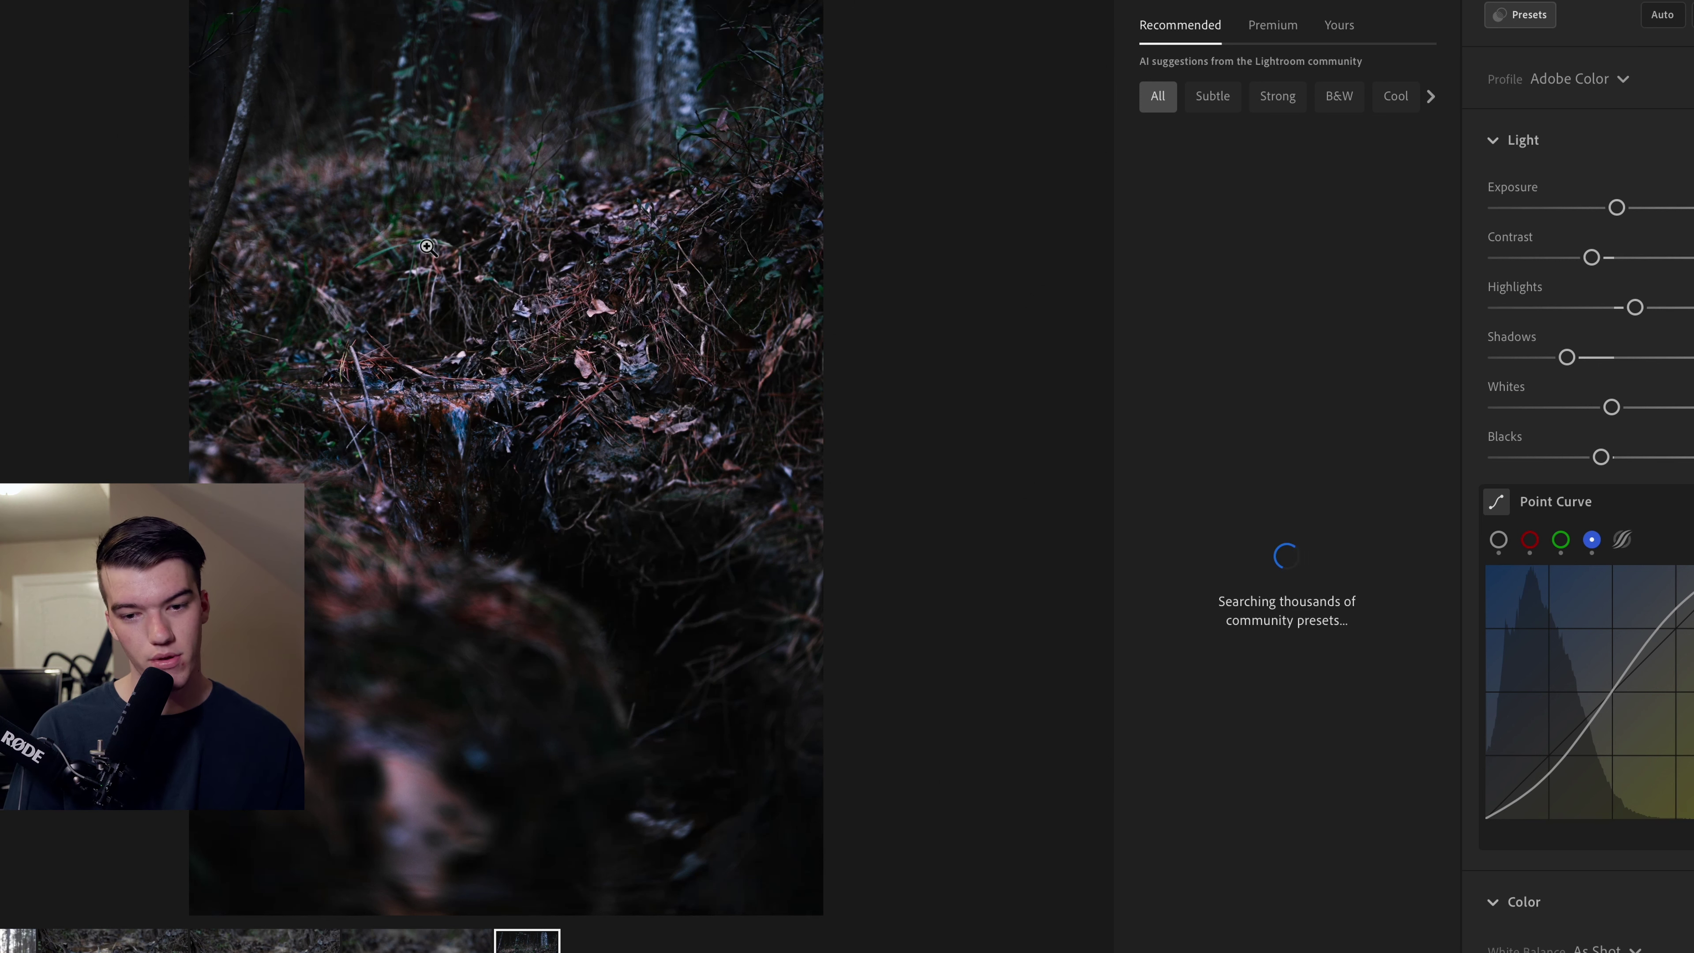
click(1211, 195)
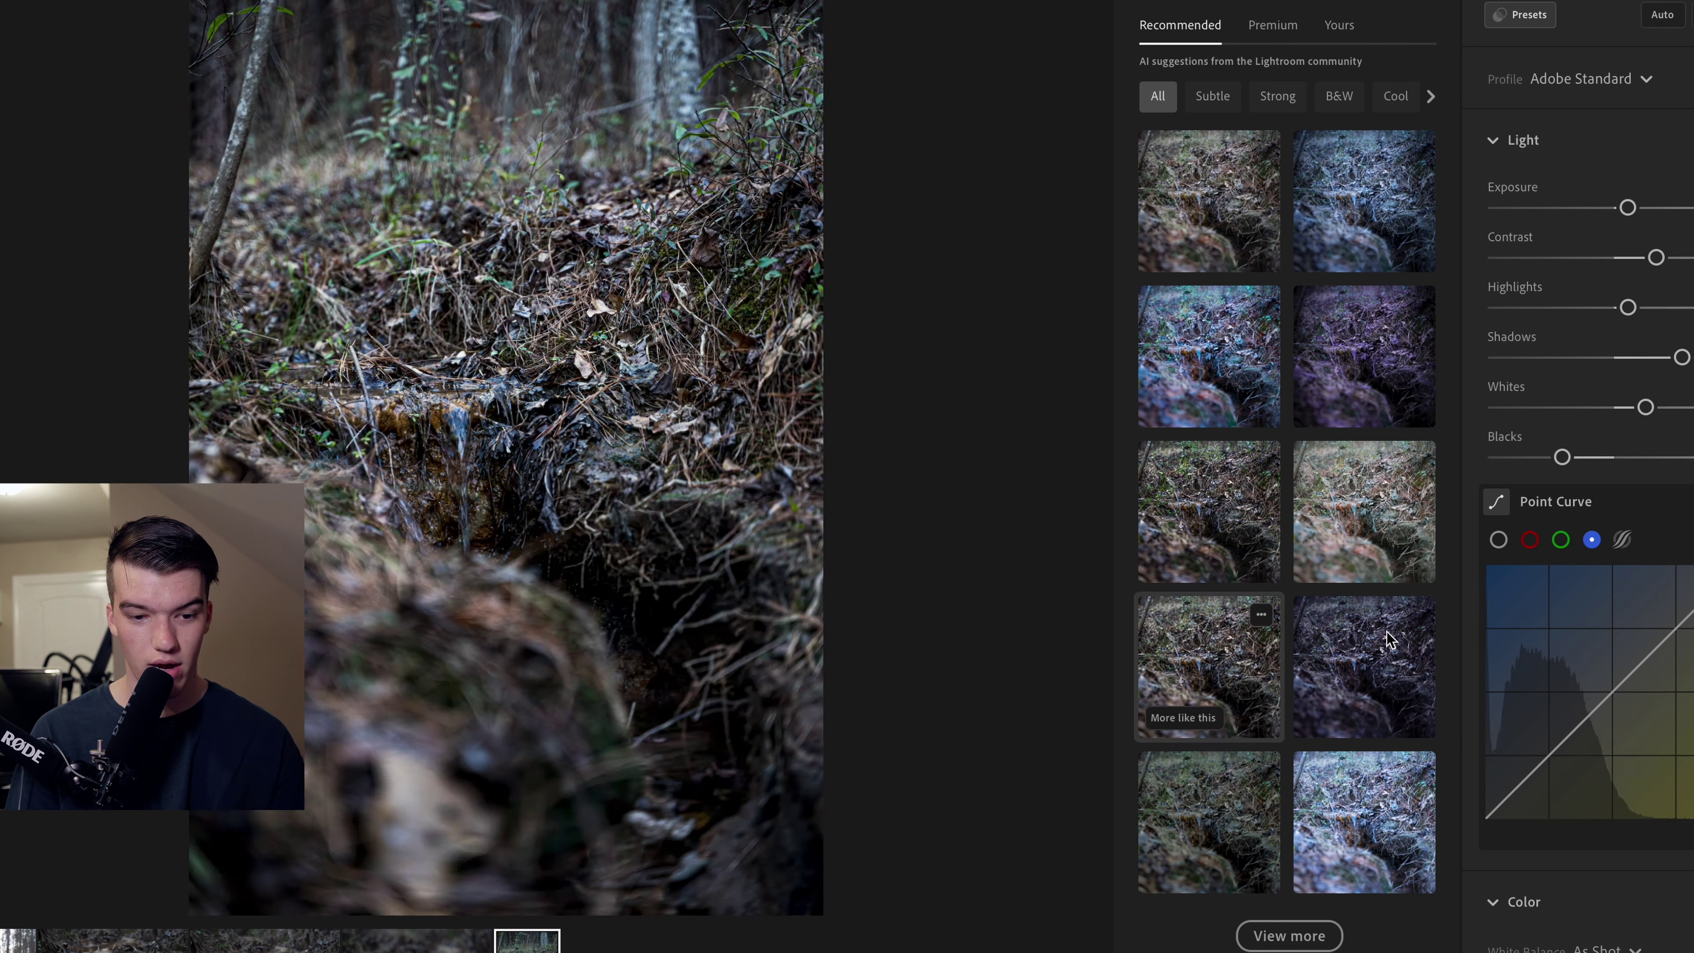
click(1391, 644)
click(1284, 27)
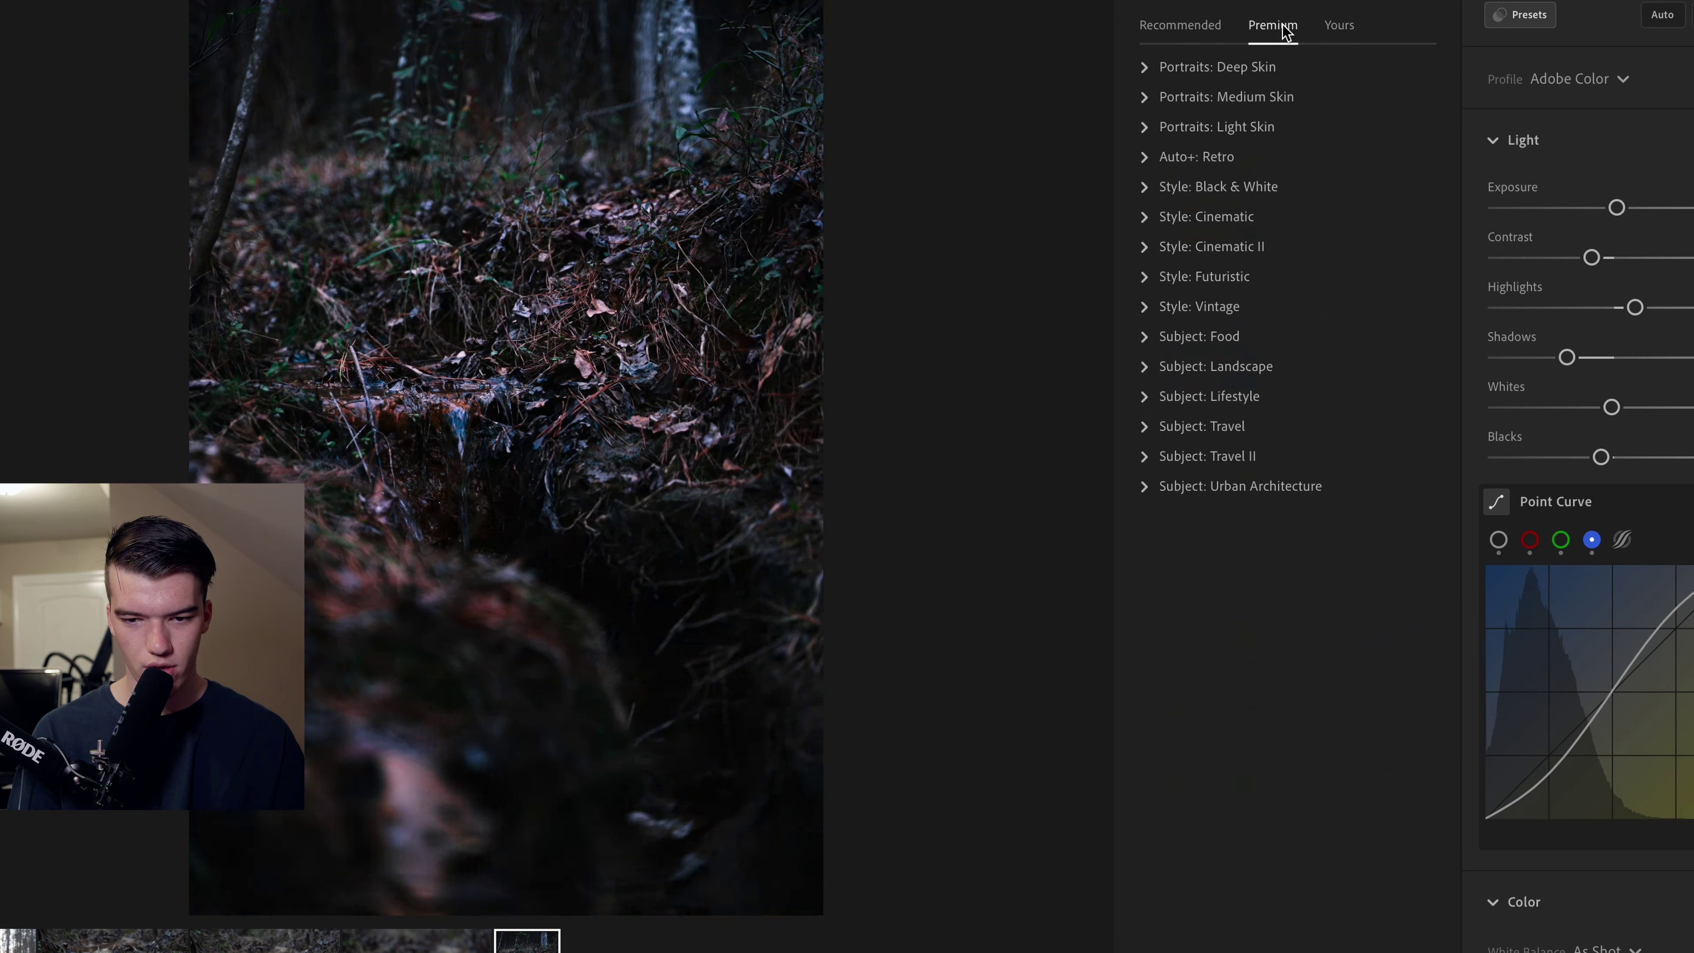
click(1342, 25)
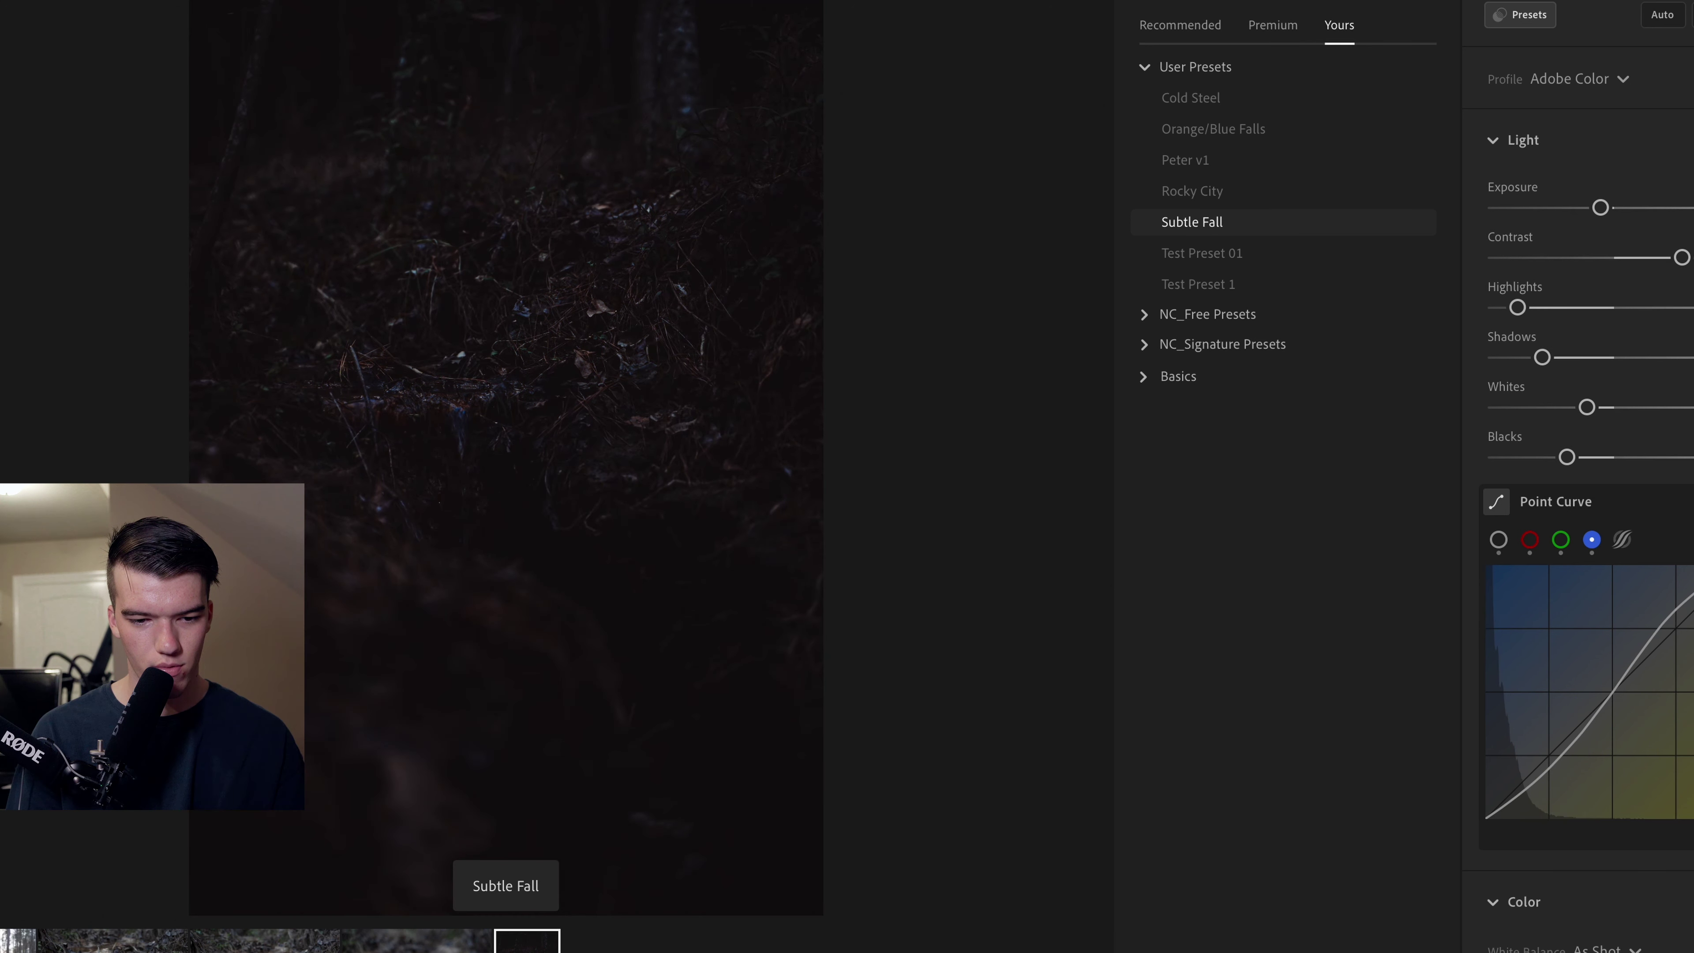
Preview the Cold Steel and Orange/Blue Falls user presets on the photo to compare their looks
click(1202, 103)
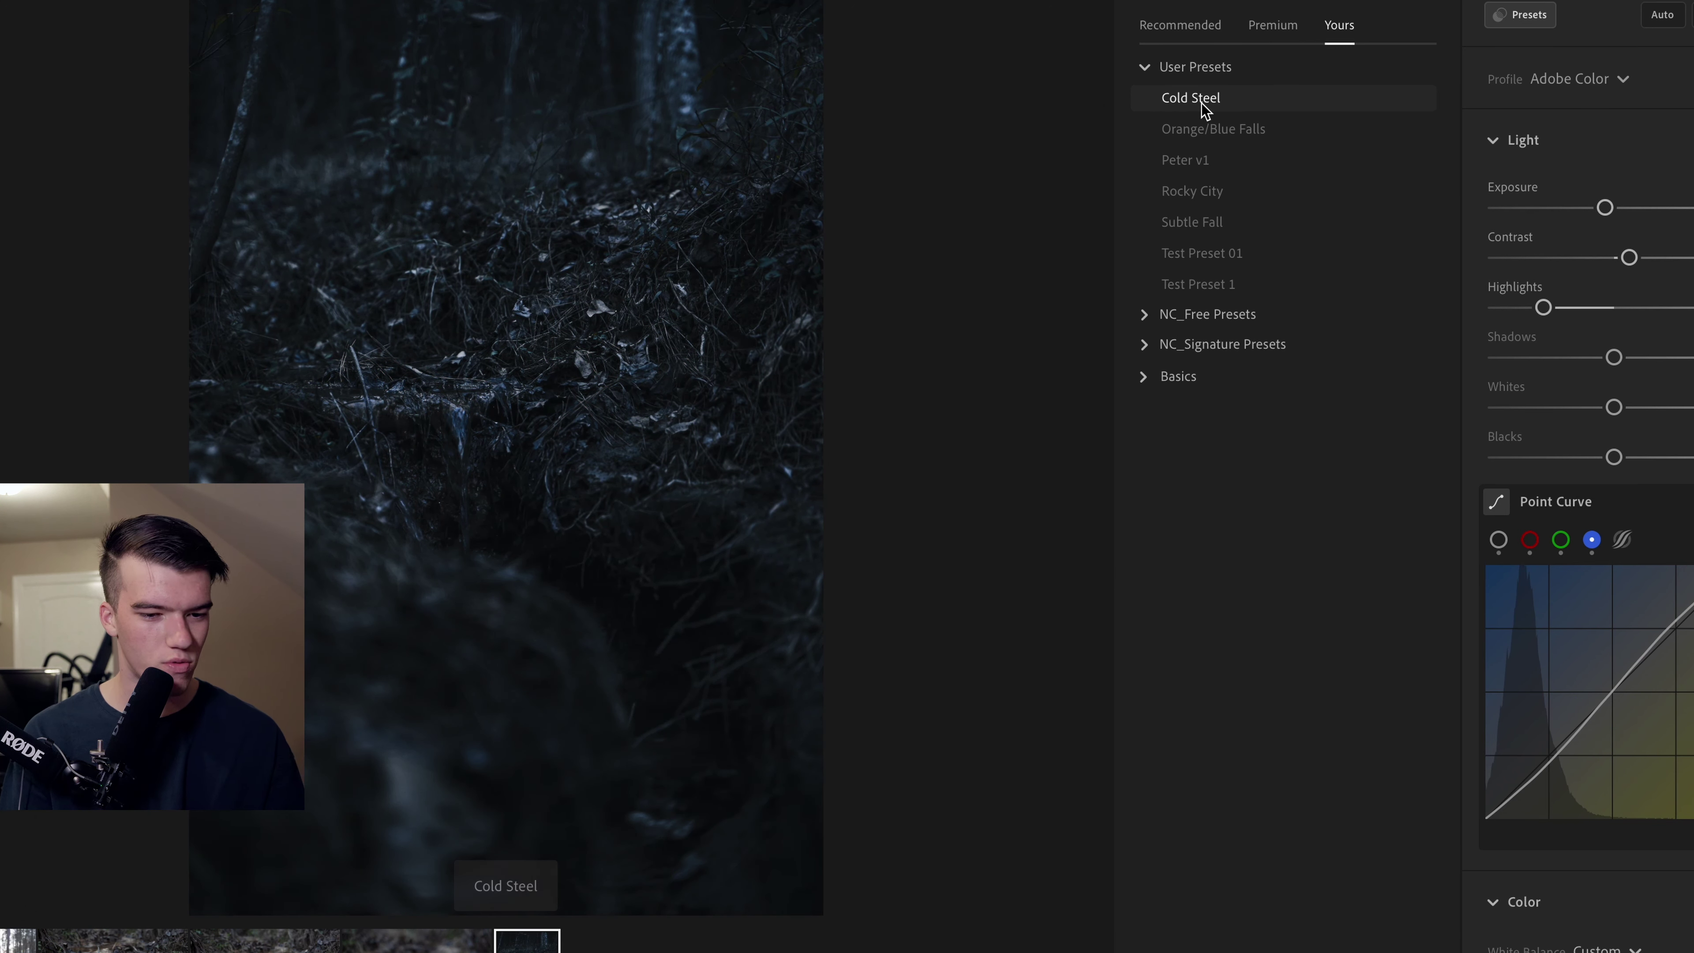
click(1197, 129)
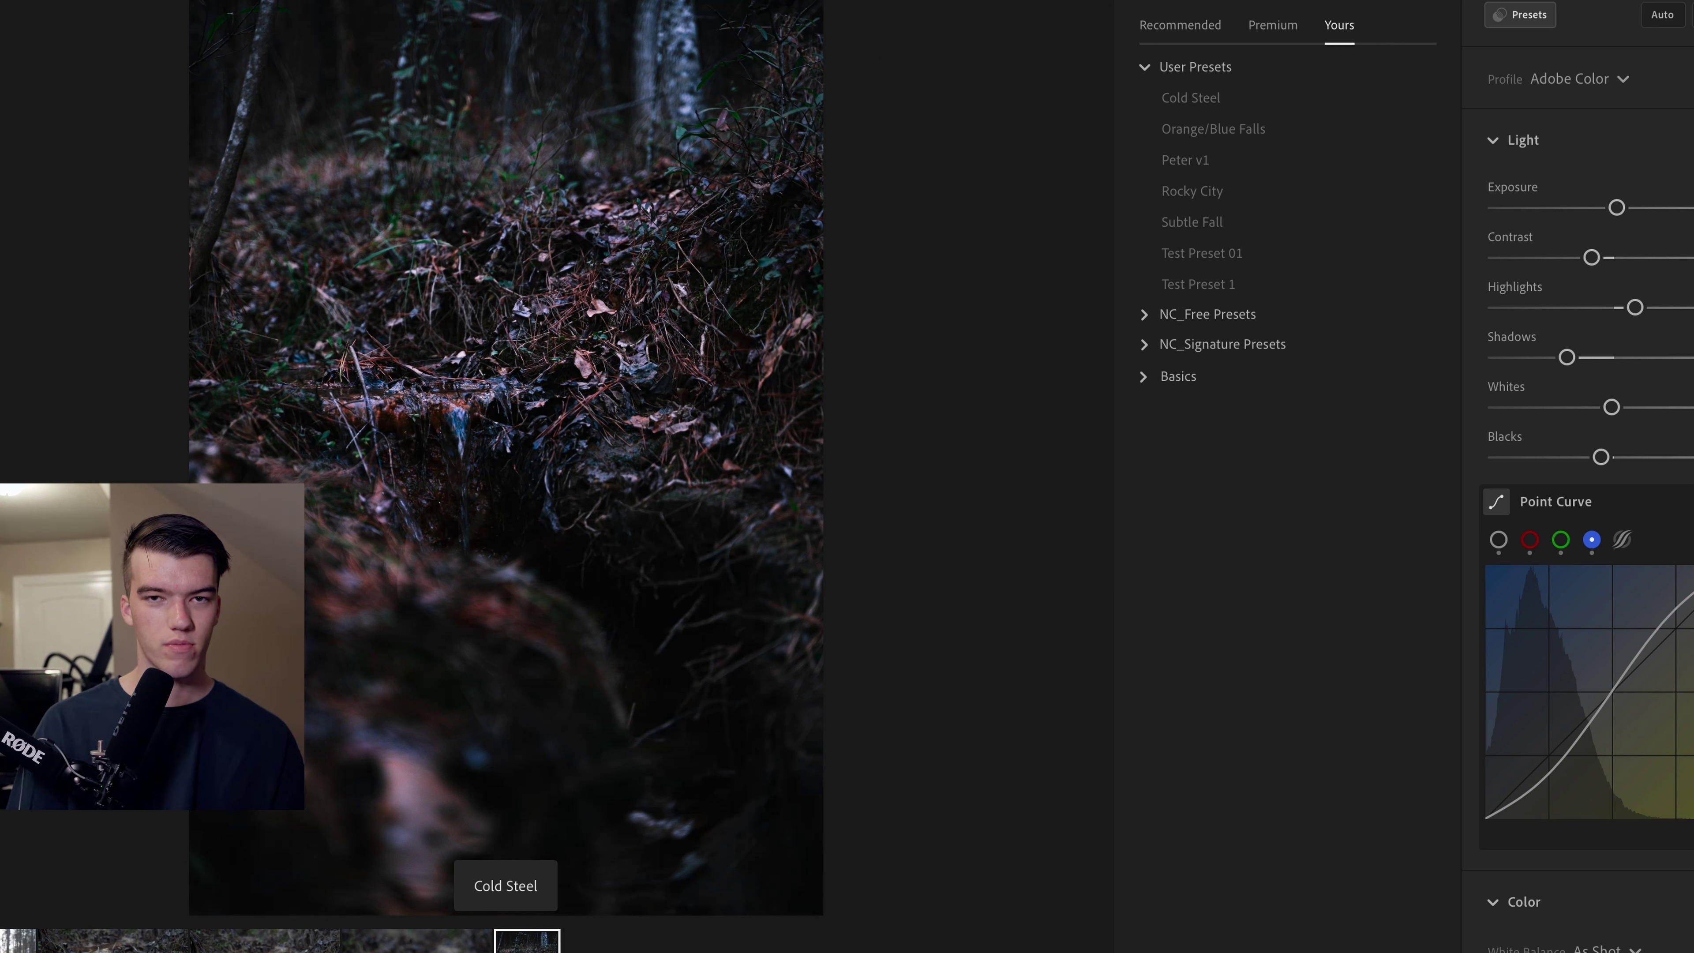
click(1191, 98)
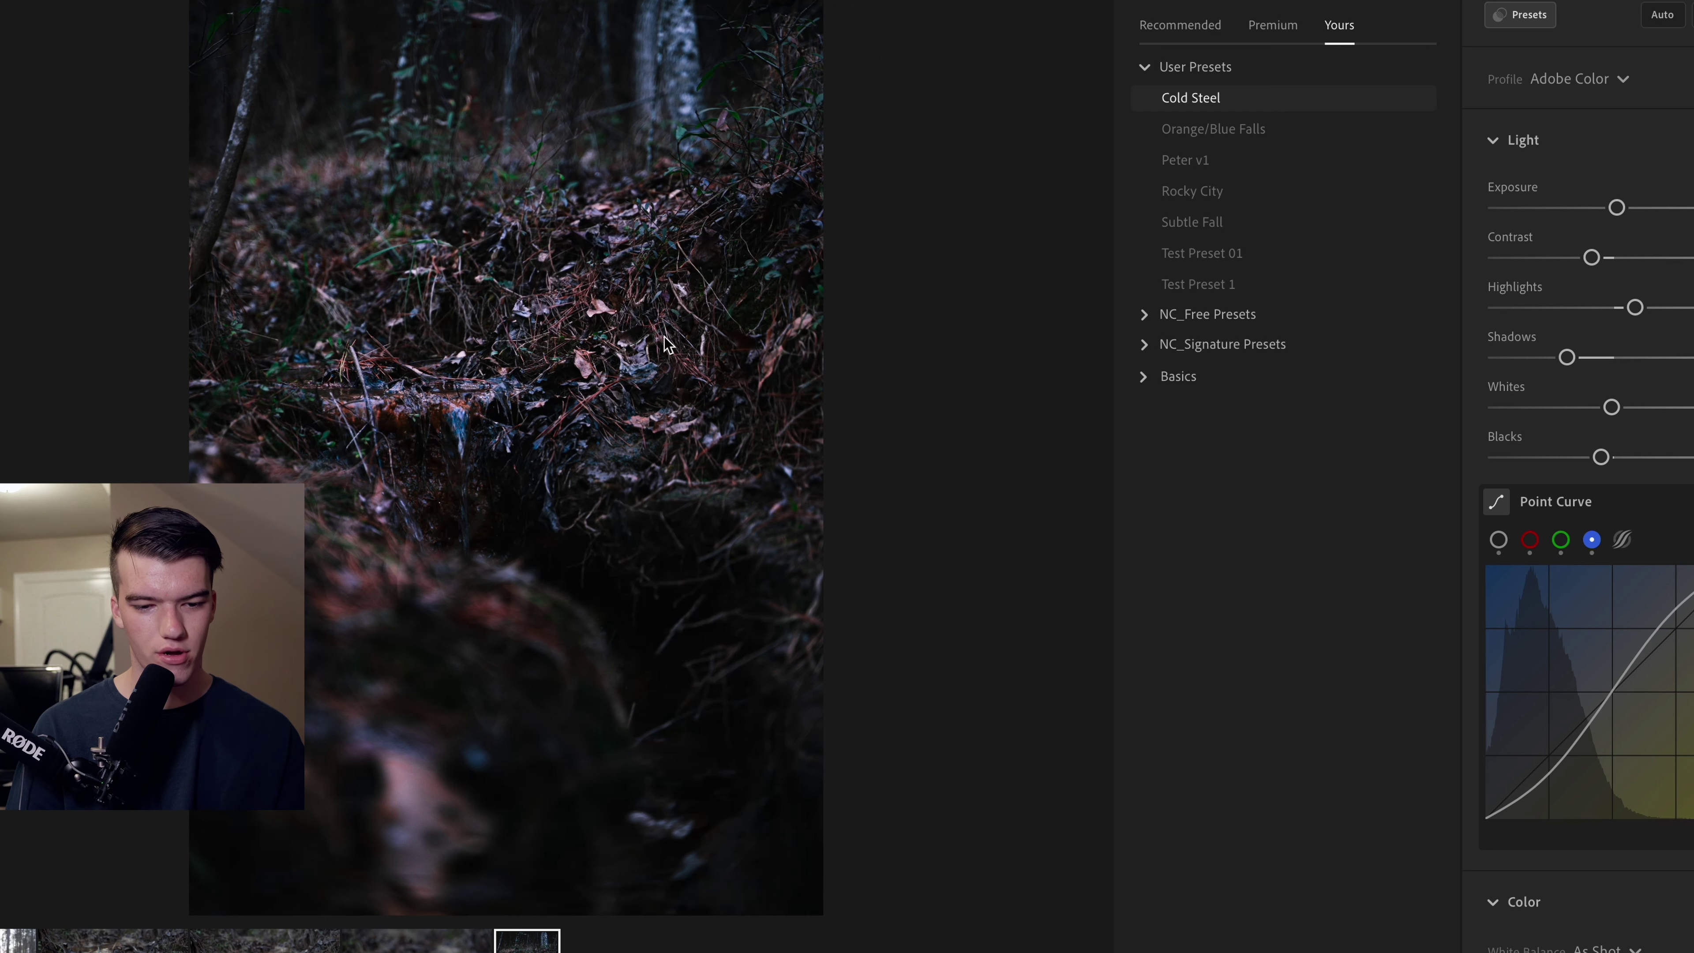
Start a new preset from the current edits, named My Preset 1, in the User Presets group
click(1380, 3)
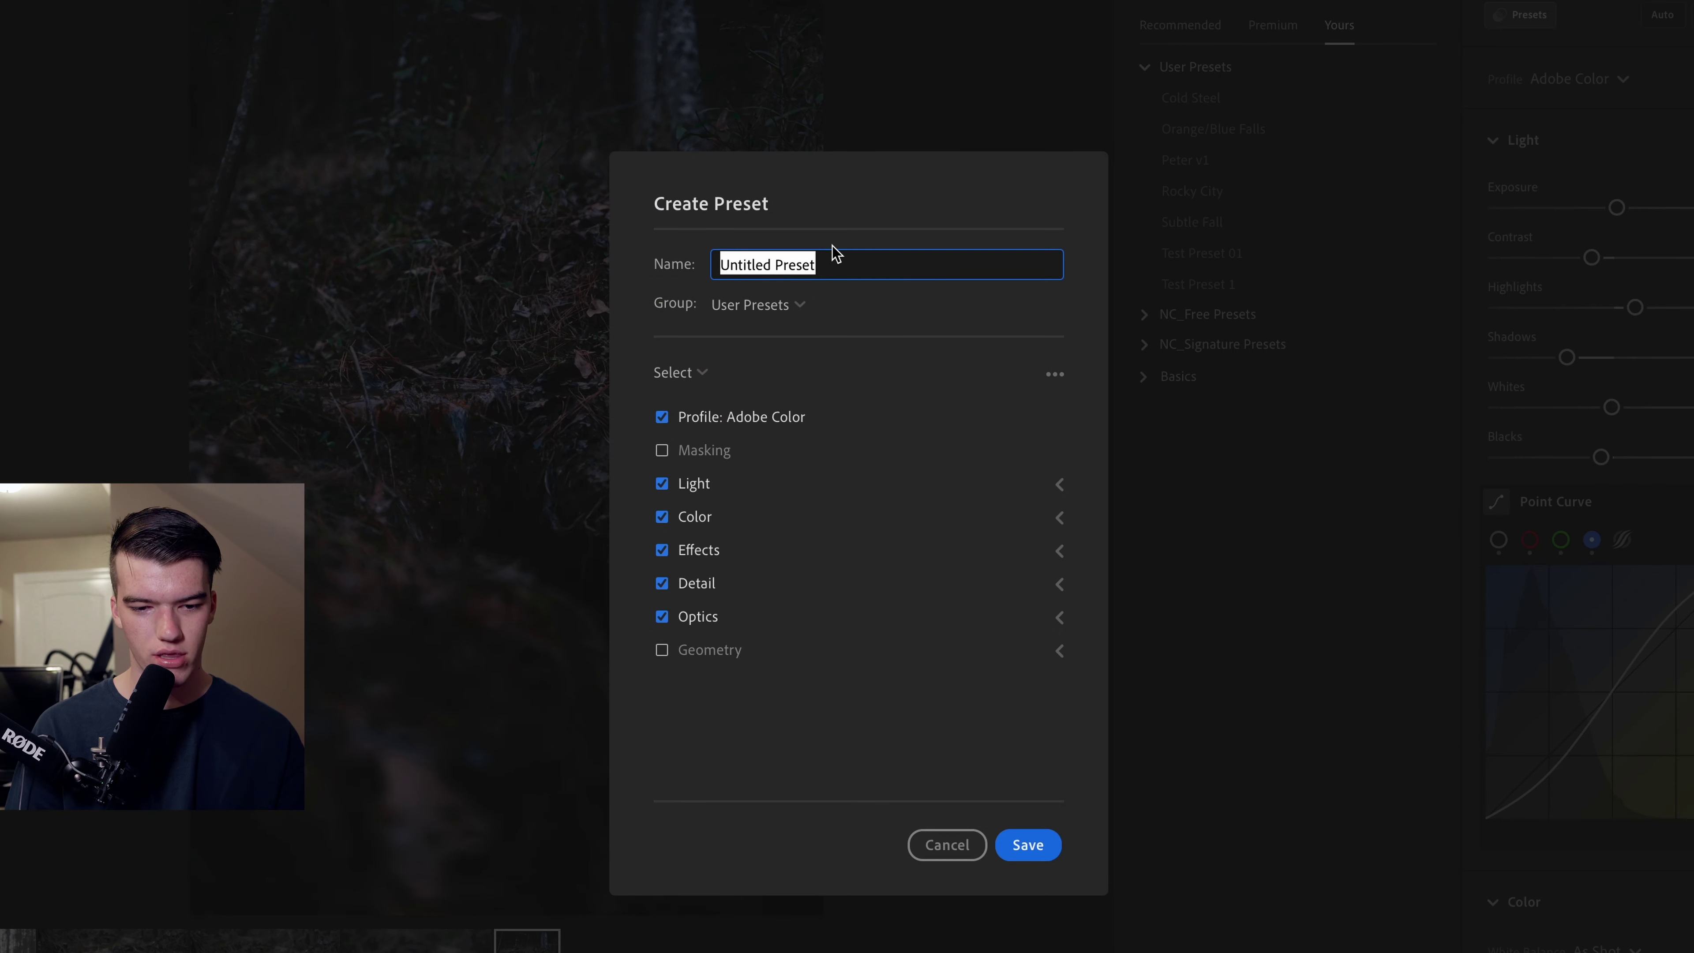
key(BackSpace)
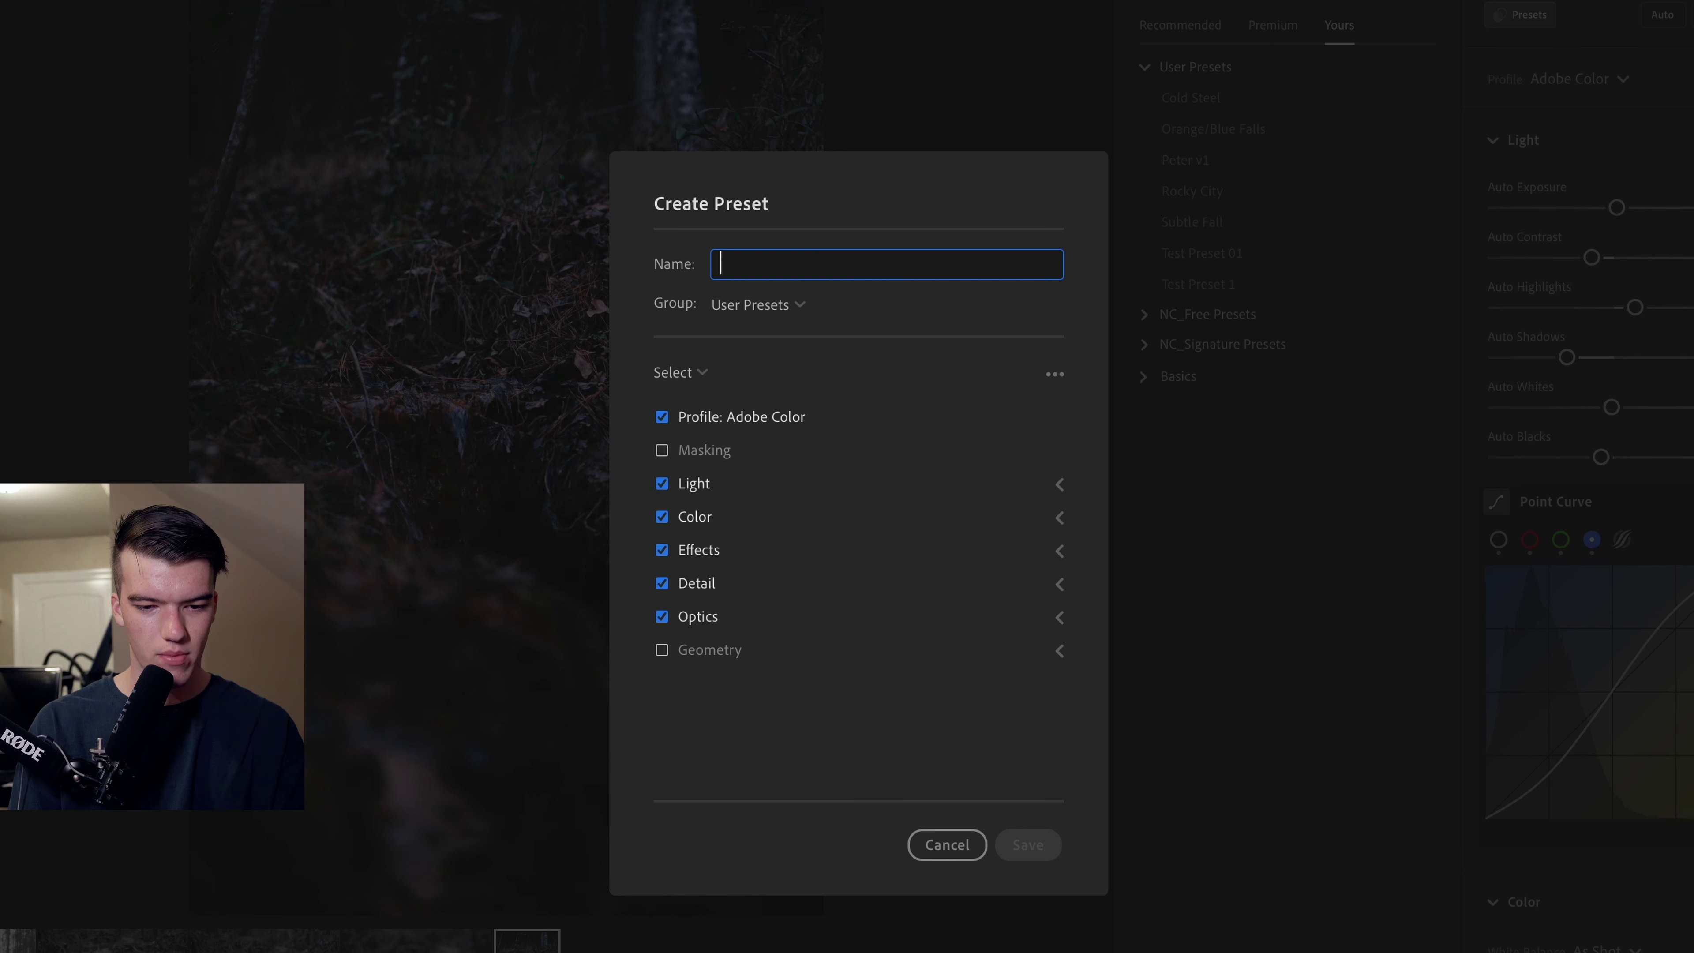
text(My Preset 1)
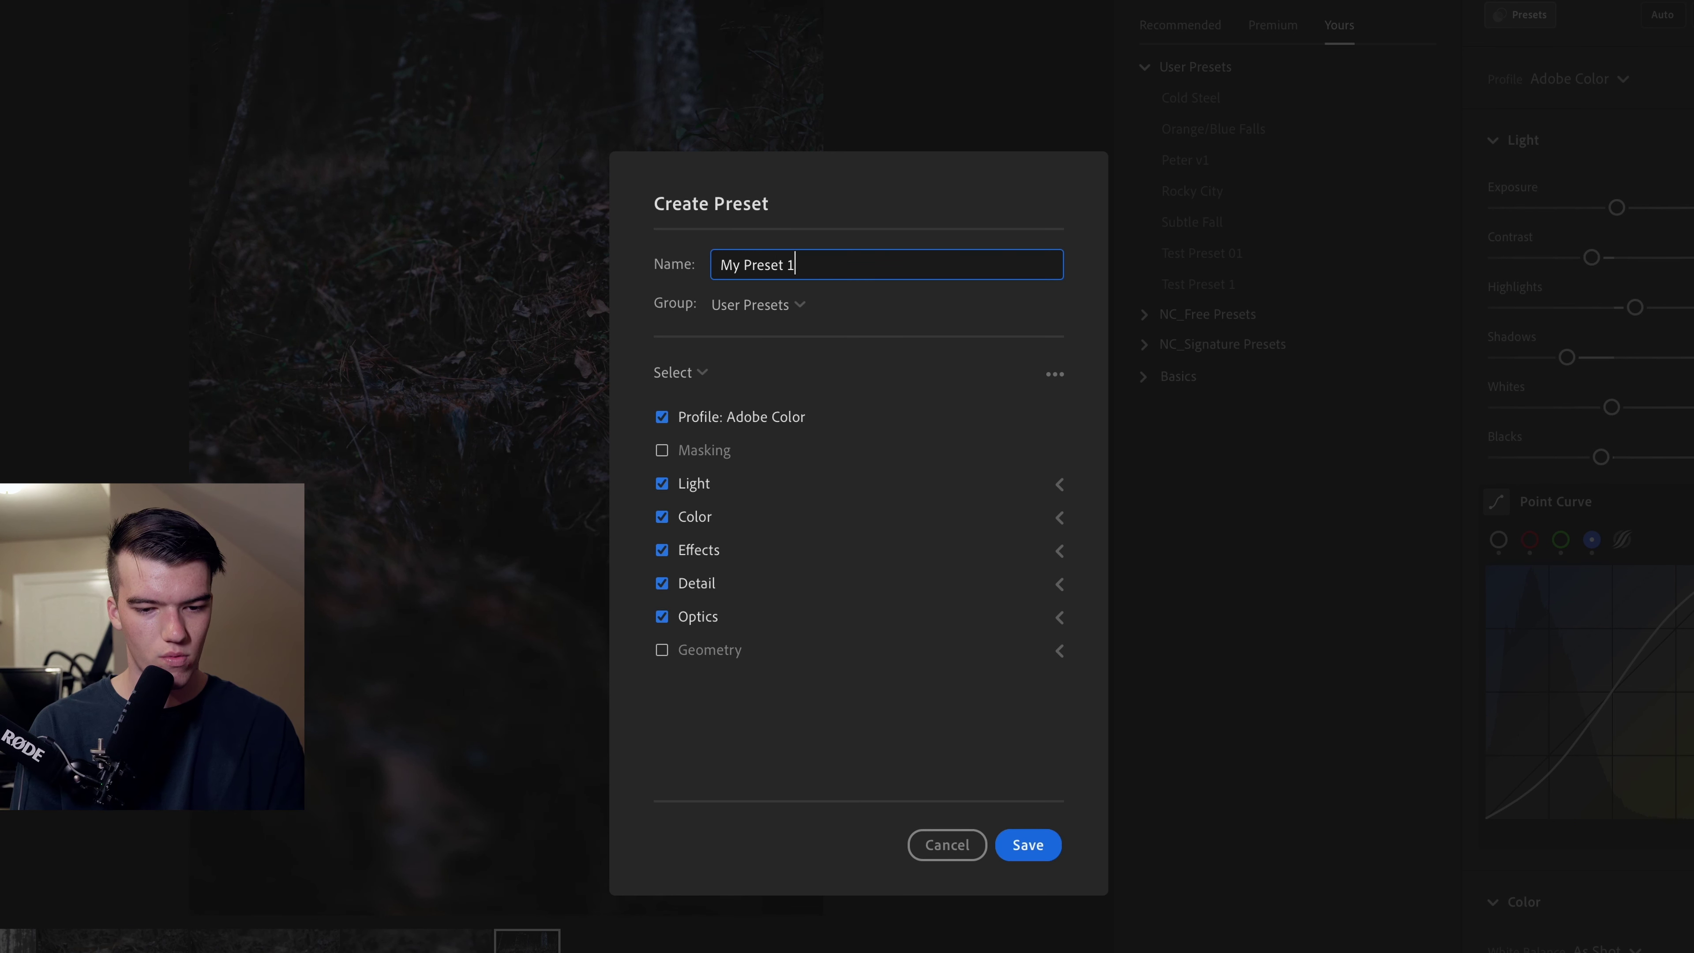
click(792, 309)
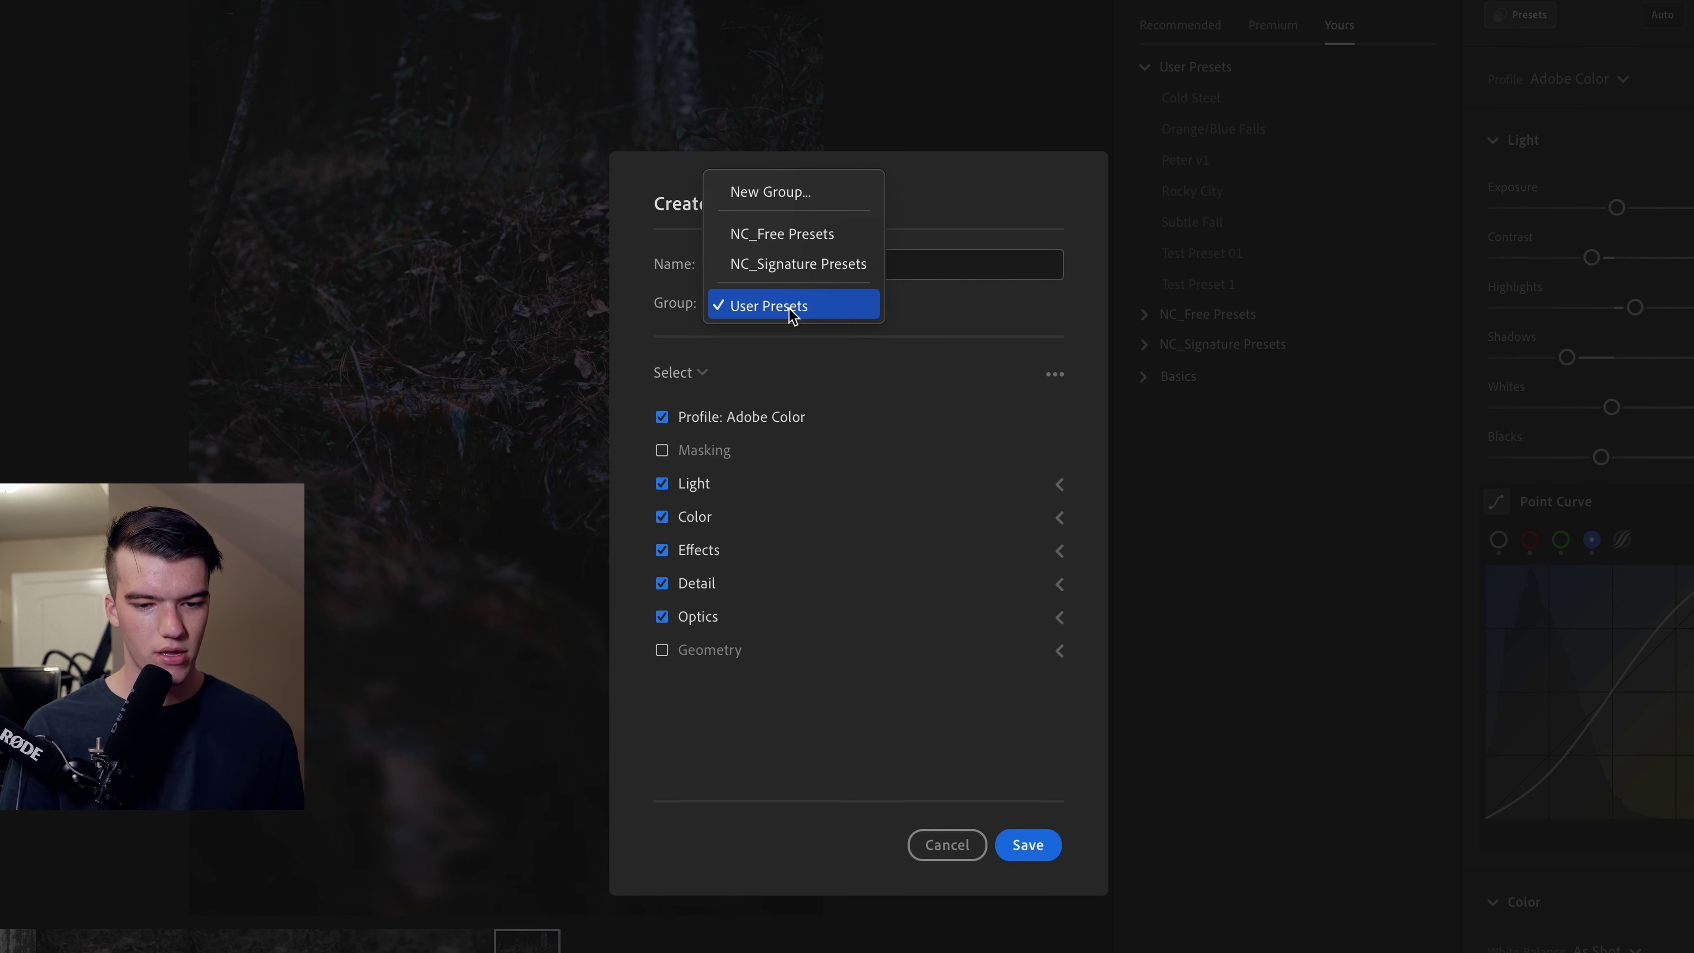
click(790, 308)
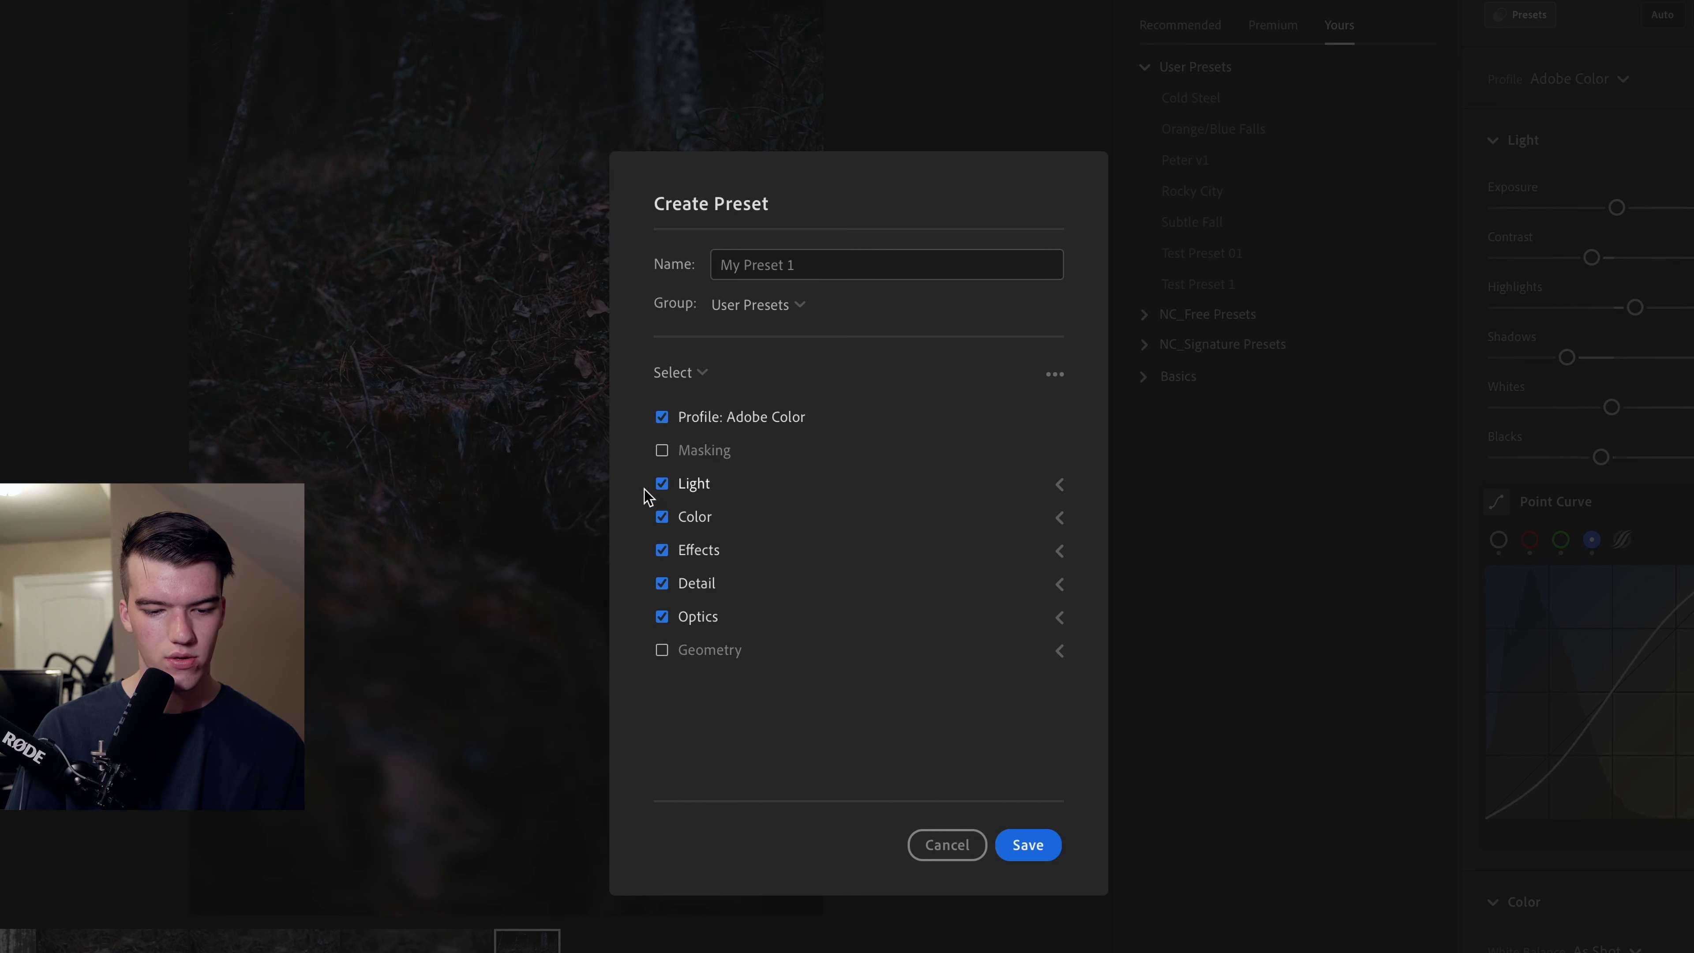
Review the Effects, Detail and Optics settings included in My Preset 1, and save the preset
click(1062, 550)
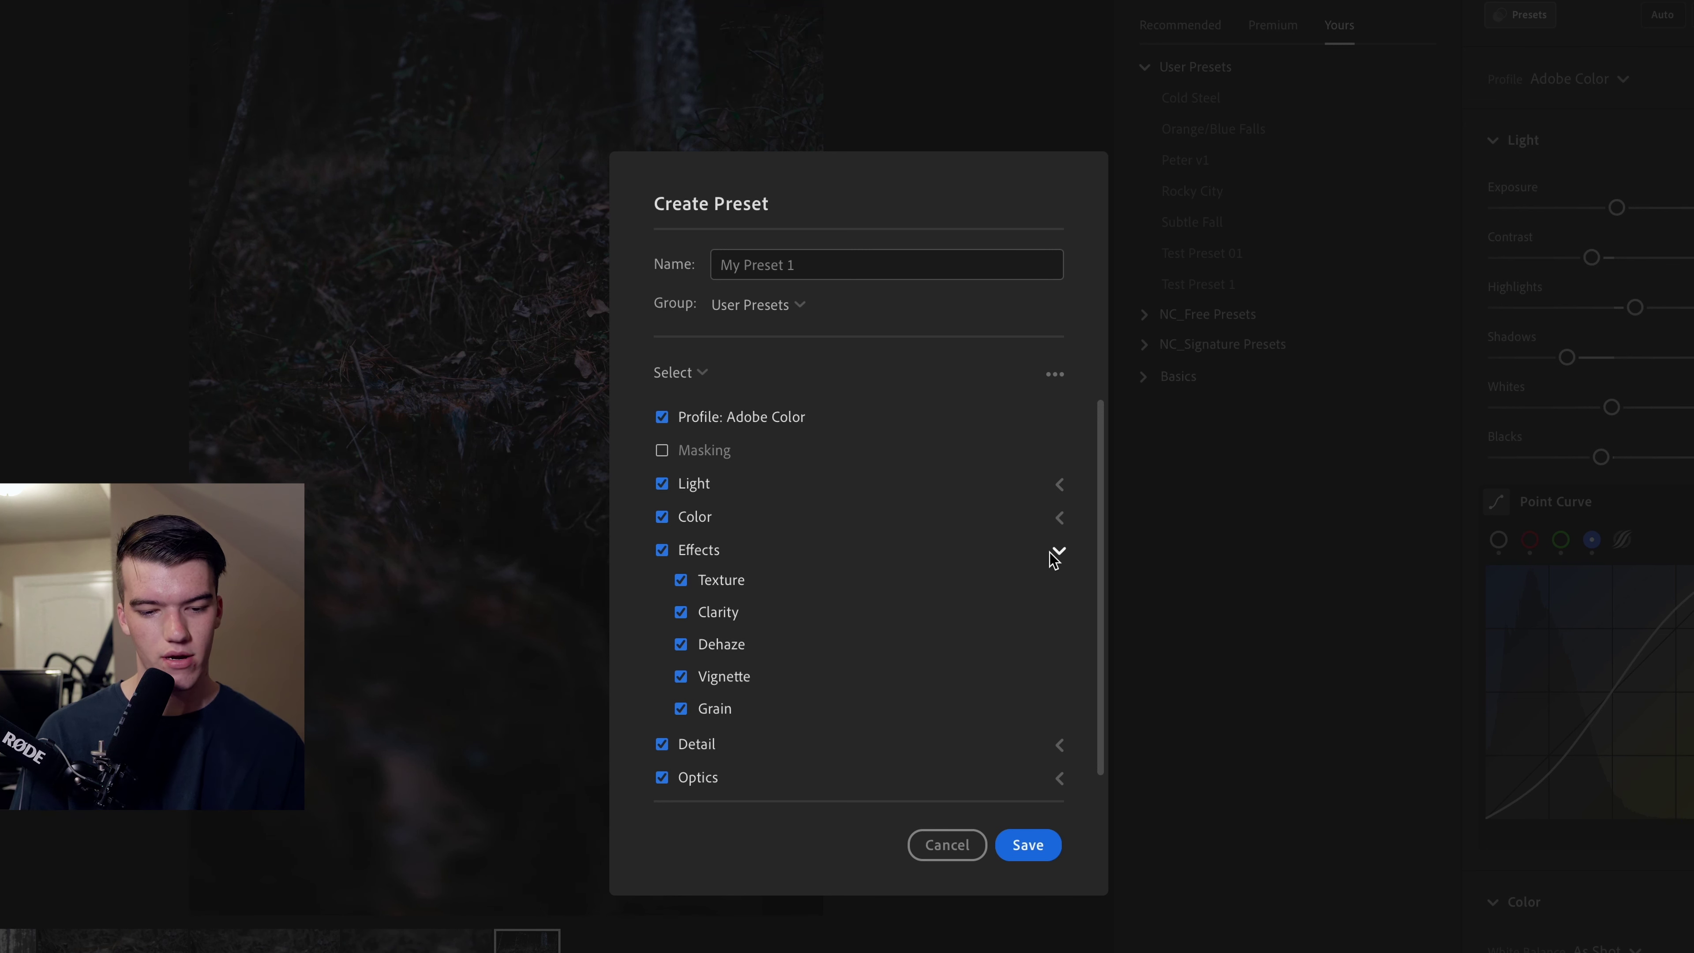
click(682, 676)
click(1059, 549)
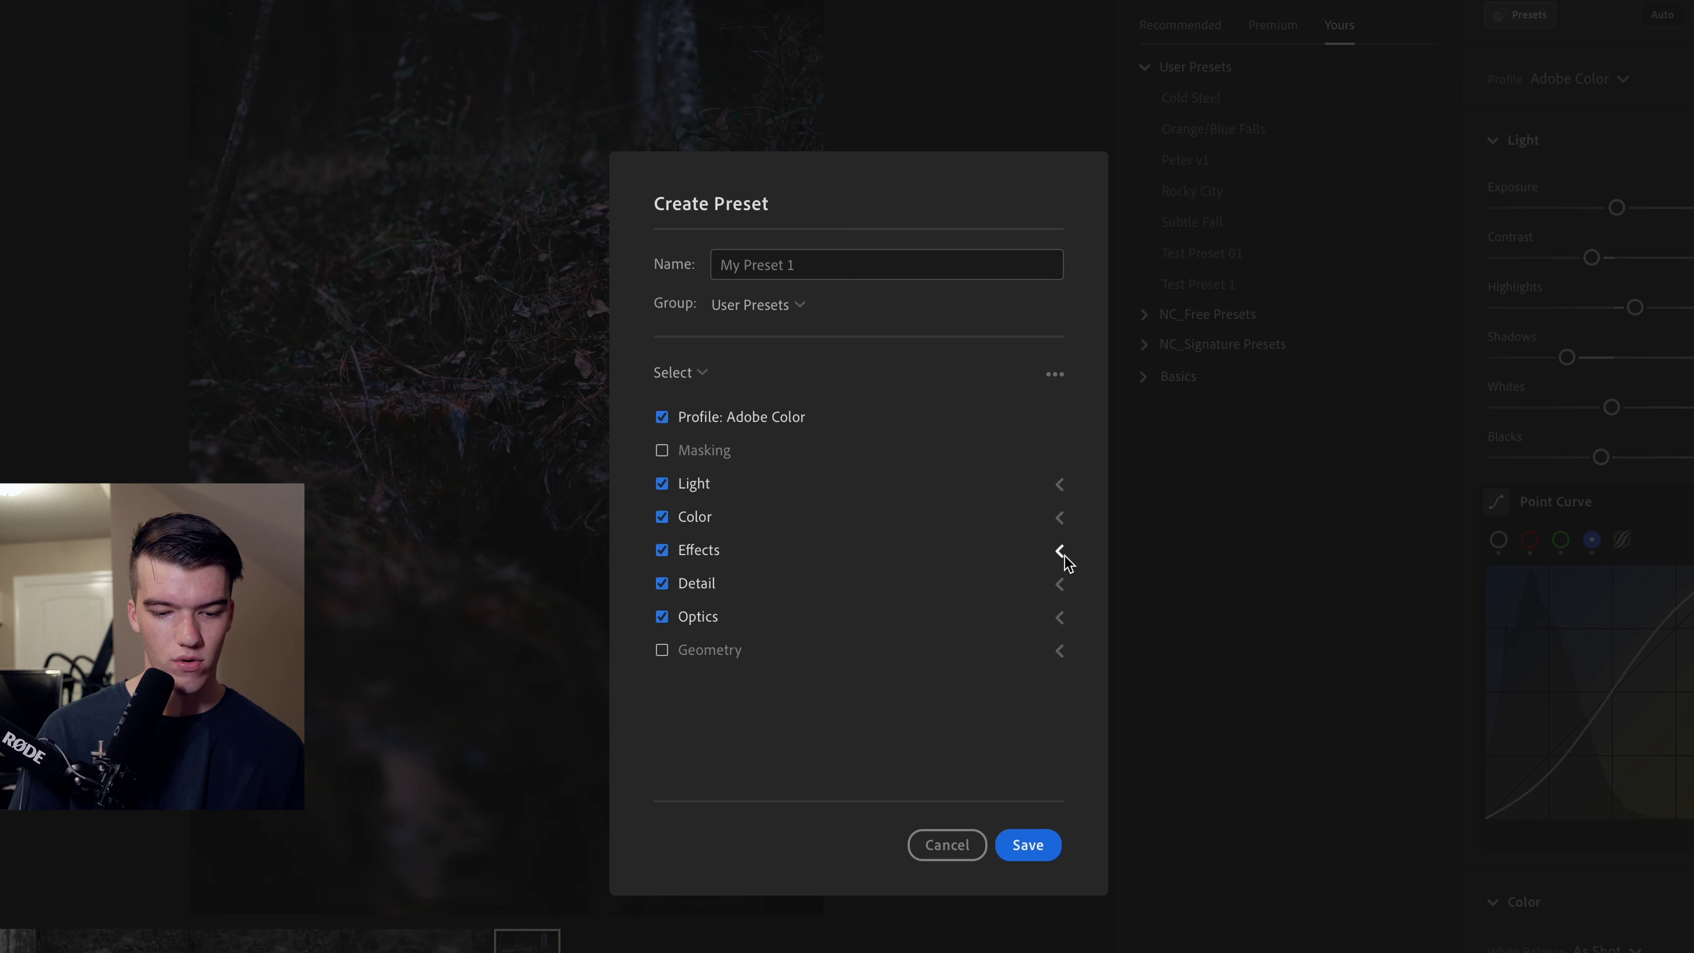
click(1059, 583)
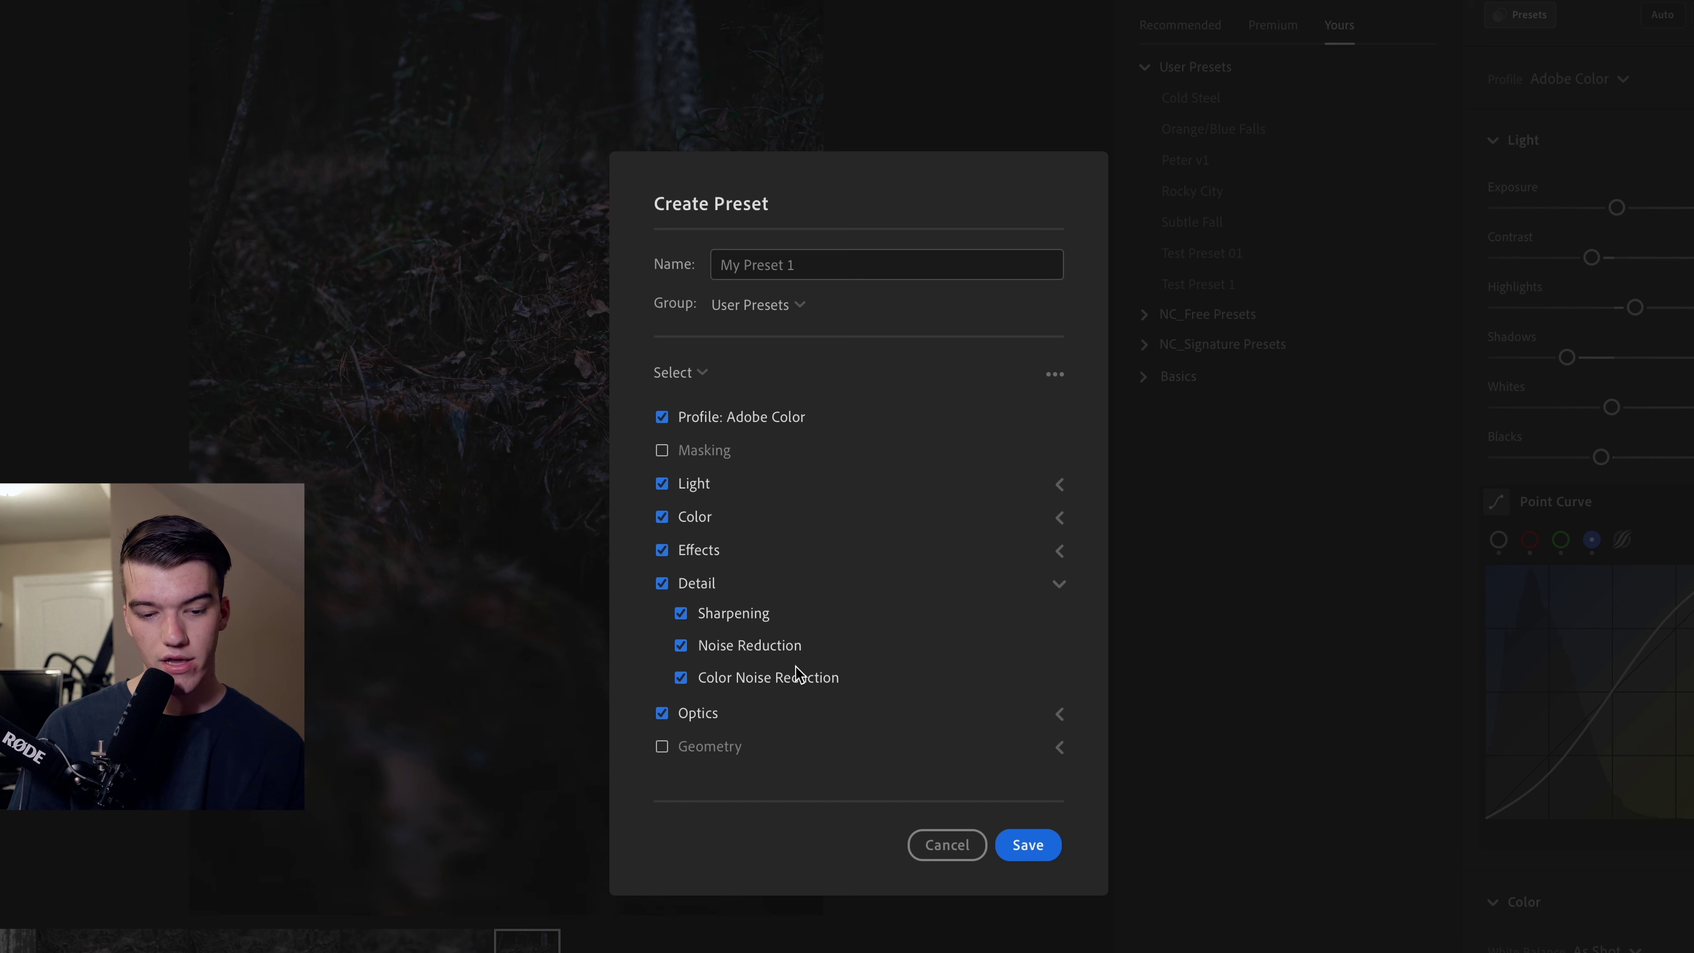
click(1060, 590)
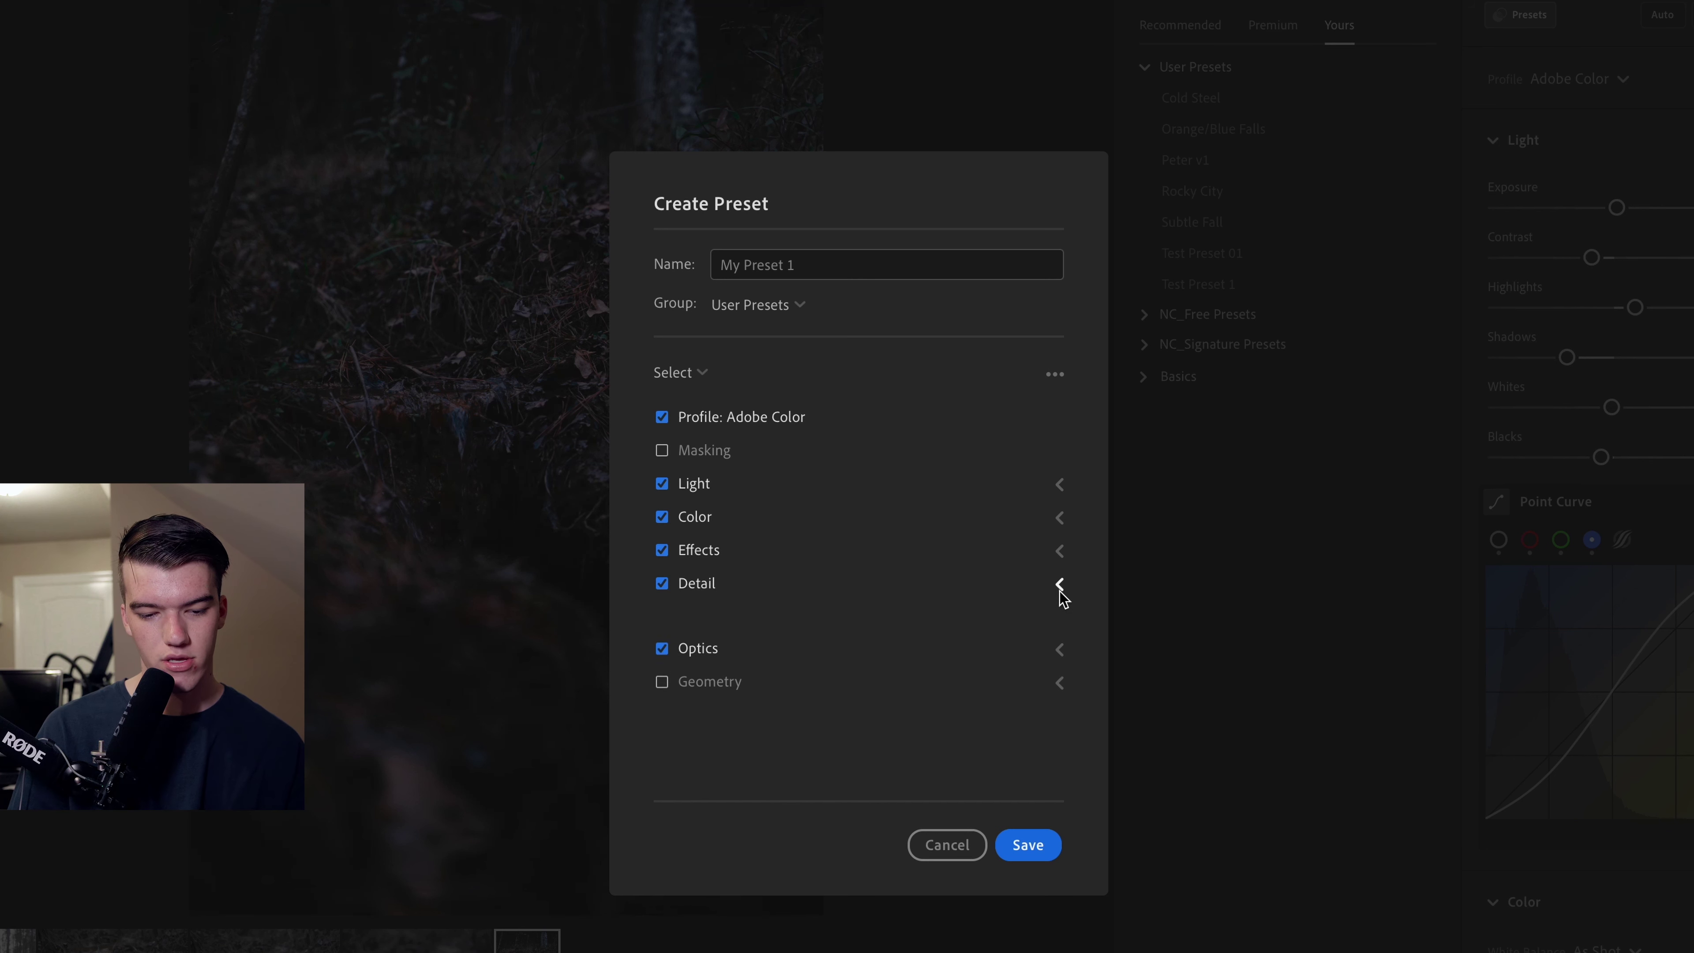
click(1060, 617)
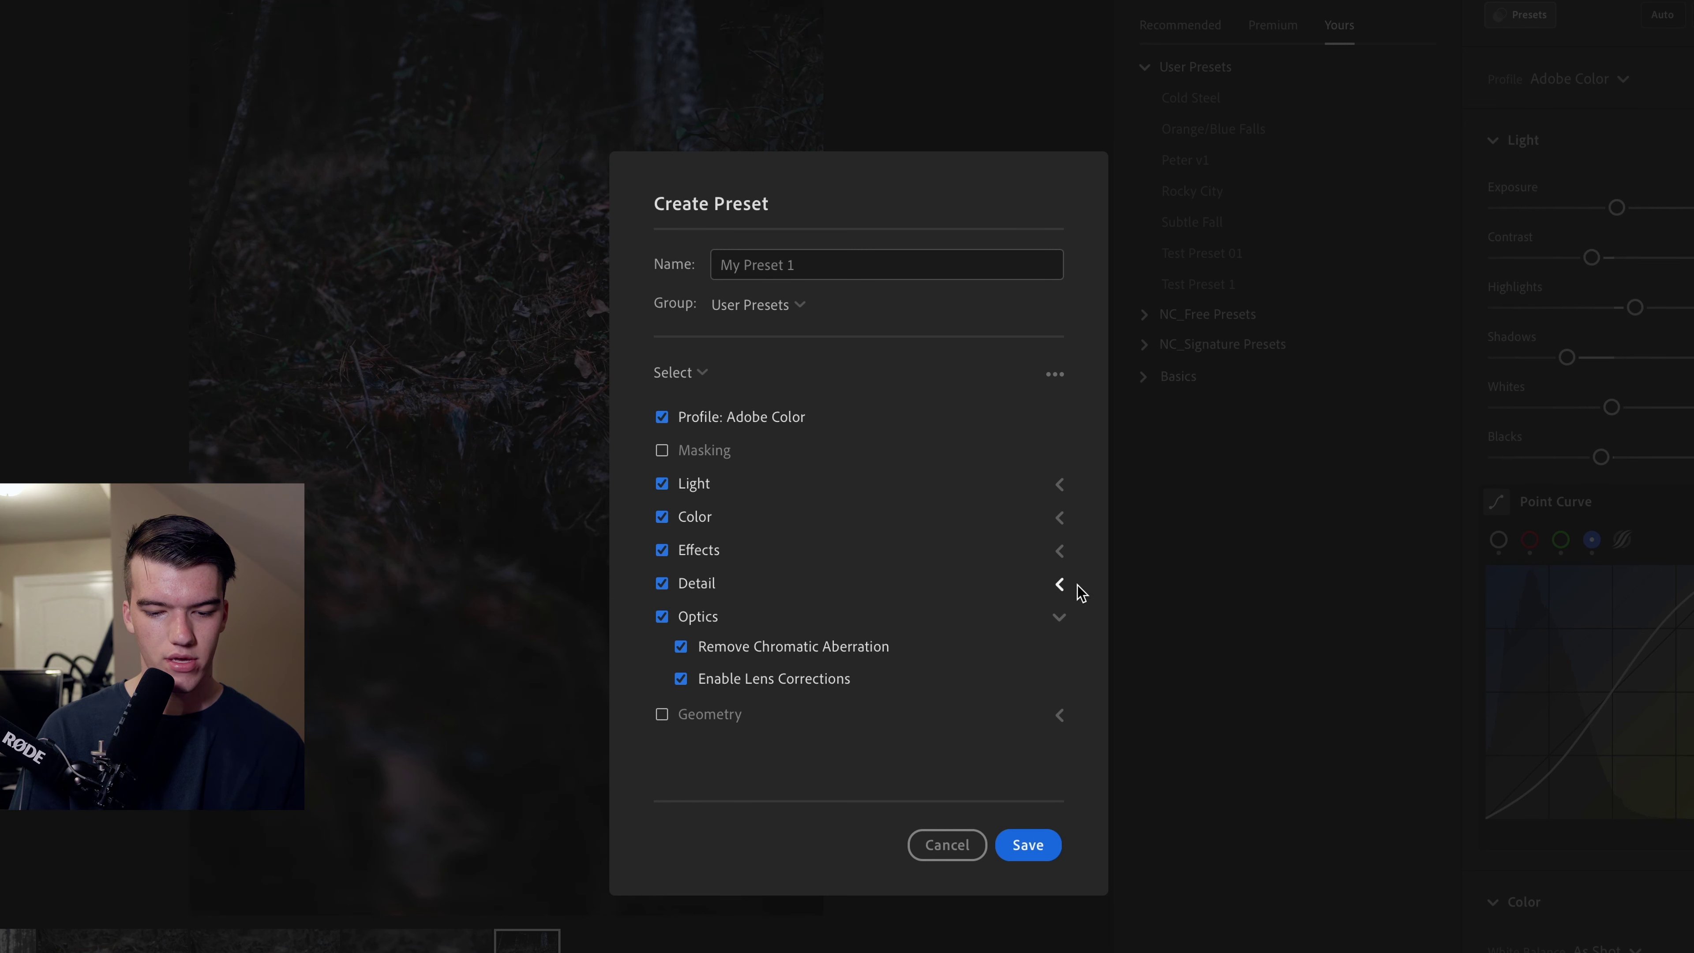
click(1059, 617)
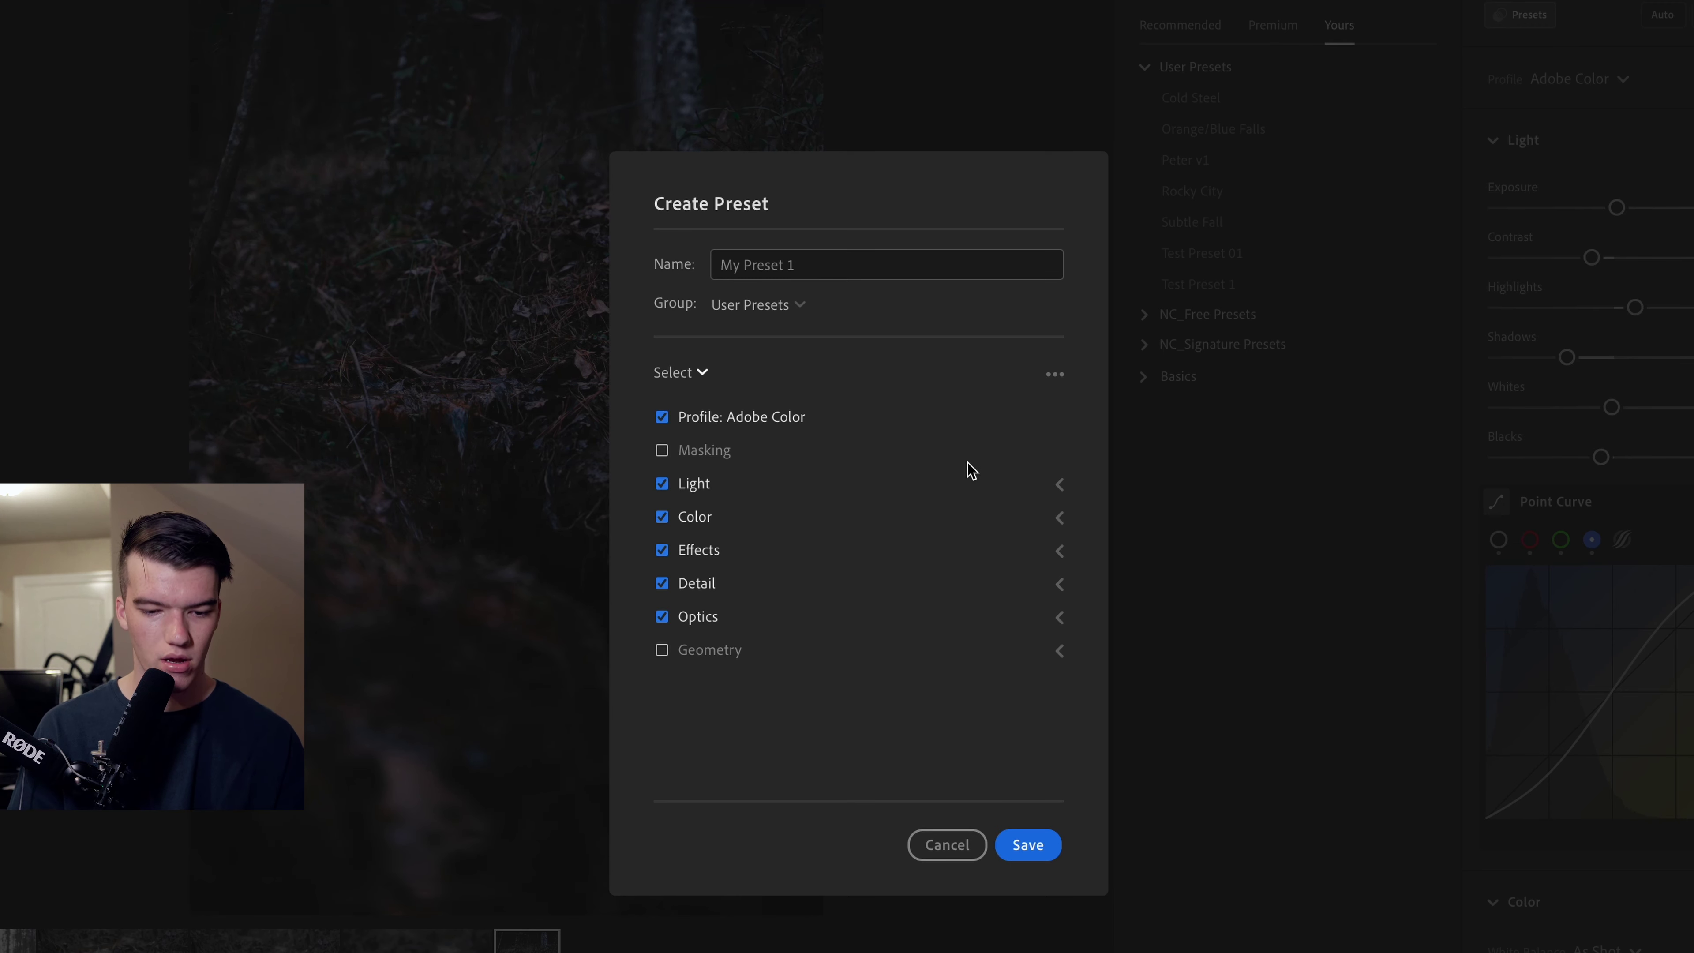
click(1026, 845)
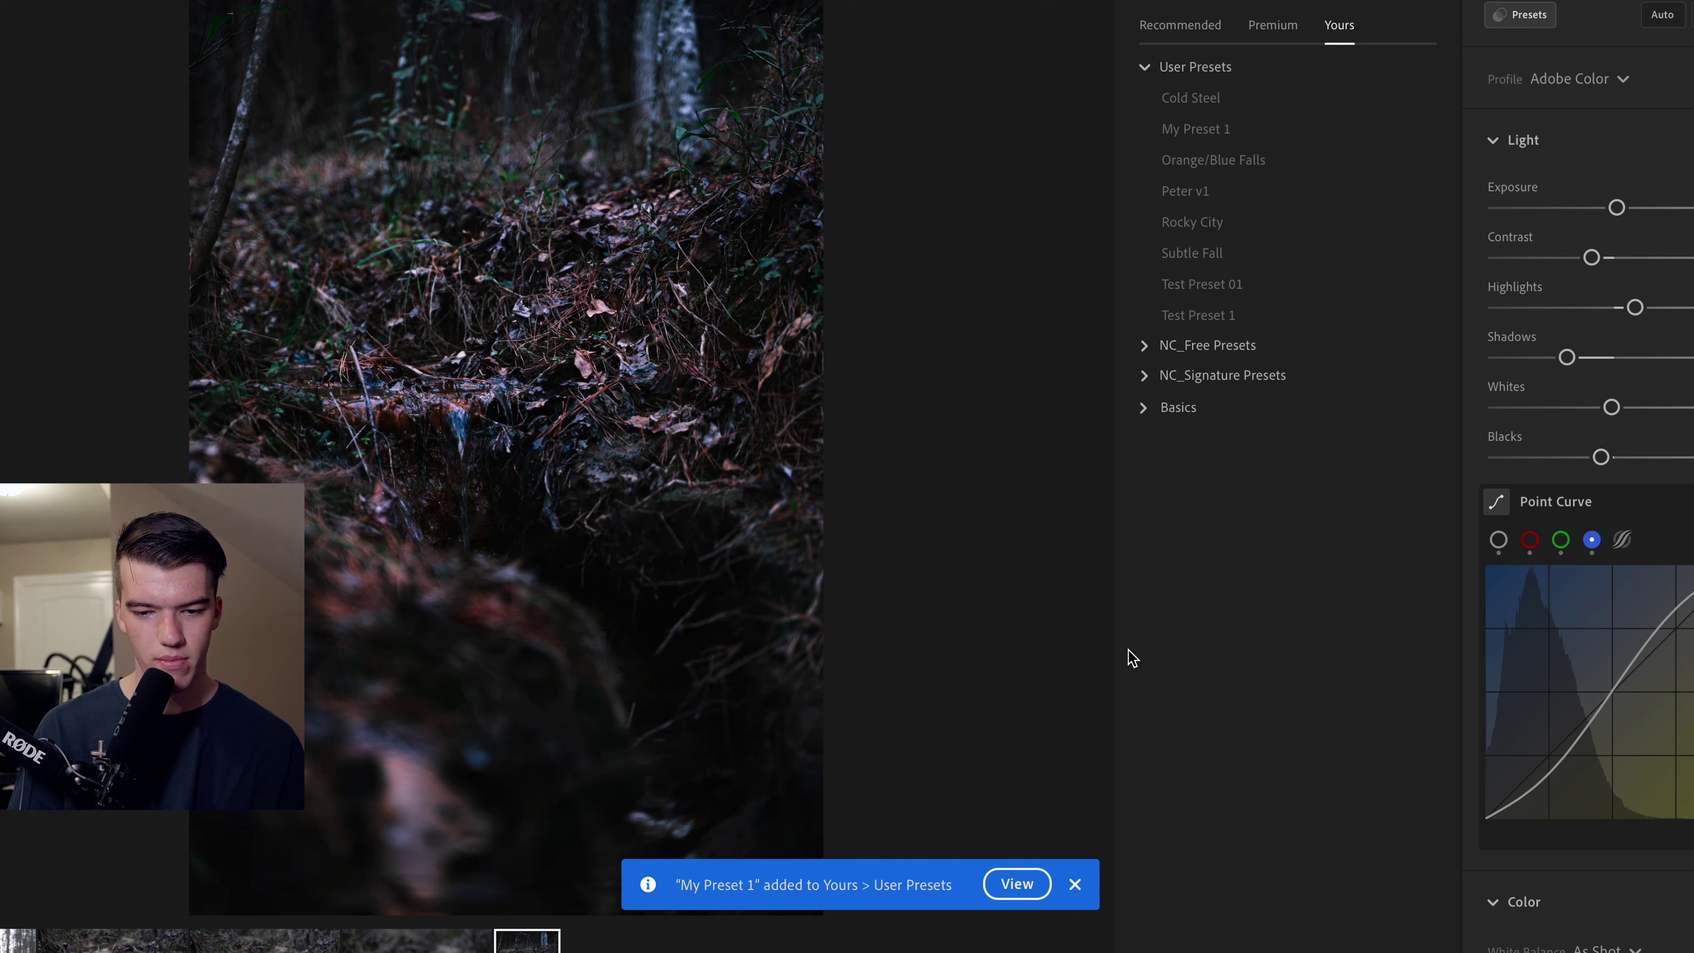
Preview My Preset 1 on the current photo, and go back to the vertical waterfall photo at the start of the filmstrip
click(1200, 134)
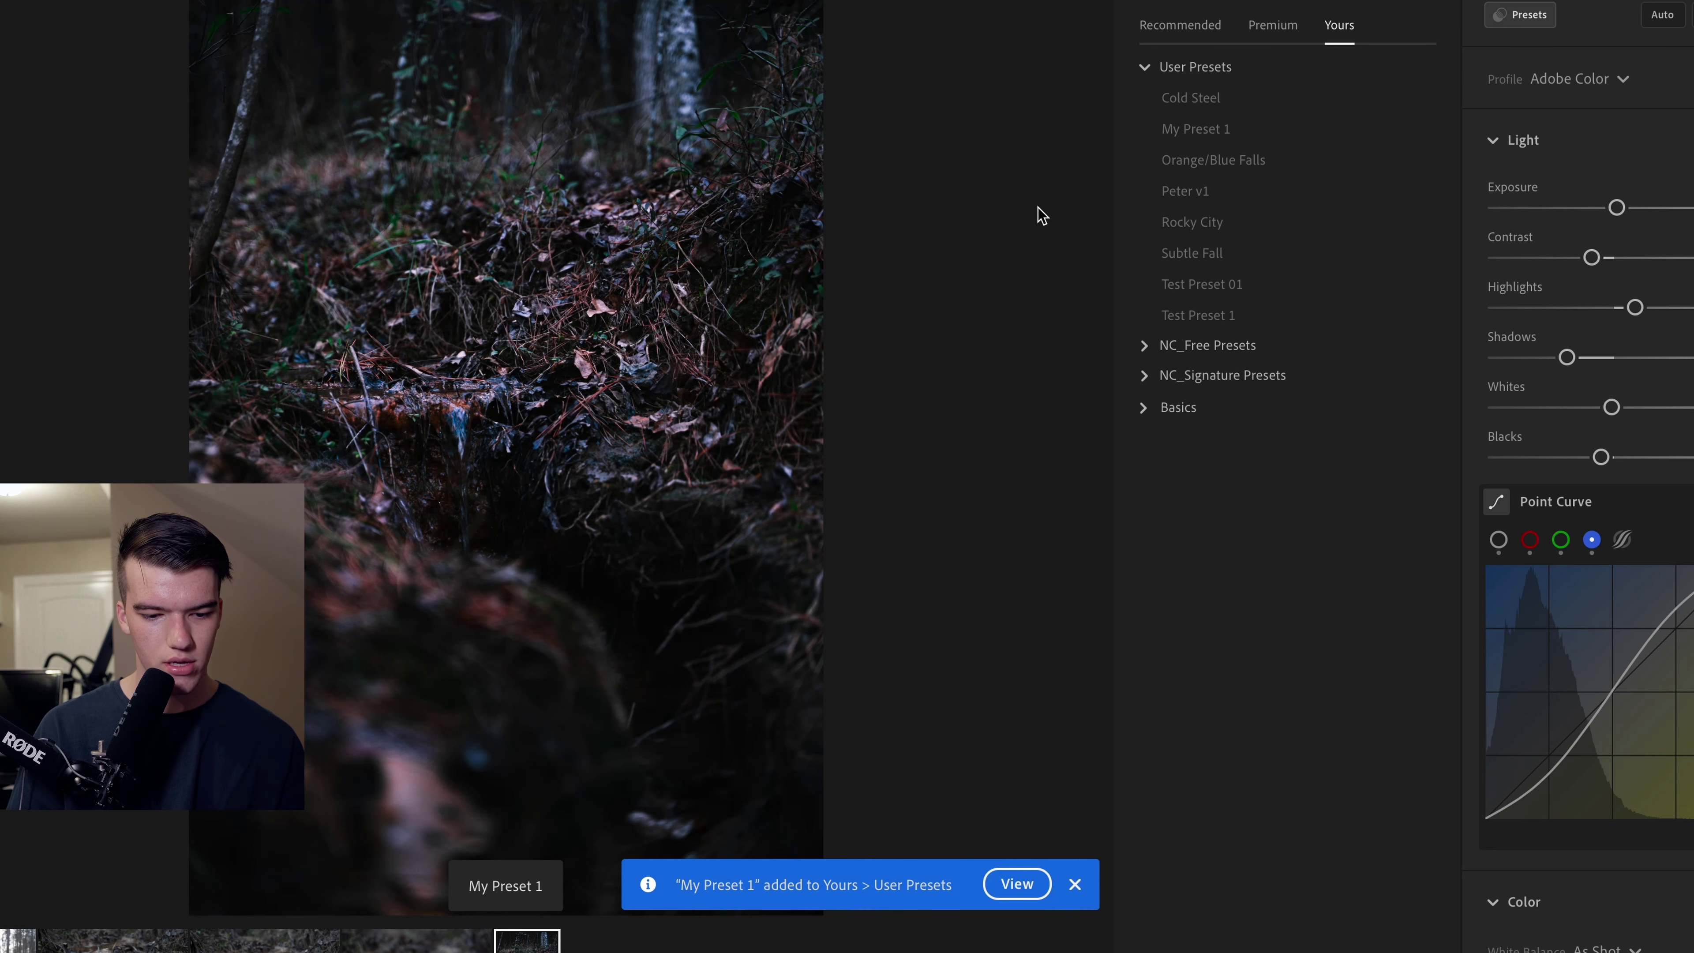
key(Left)
key(Left)
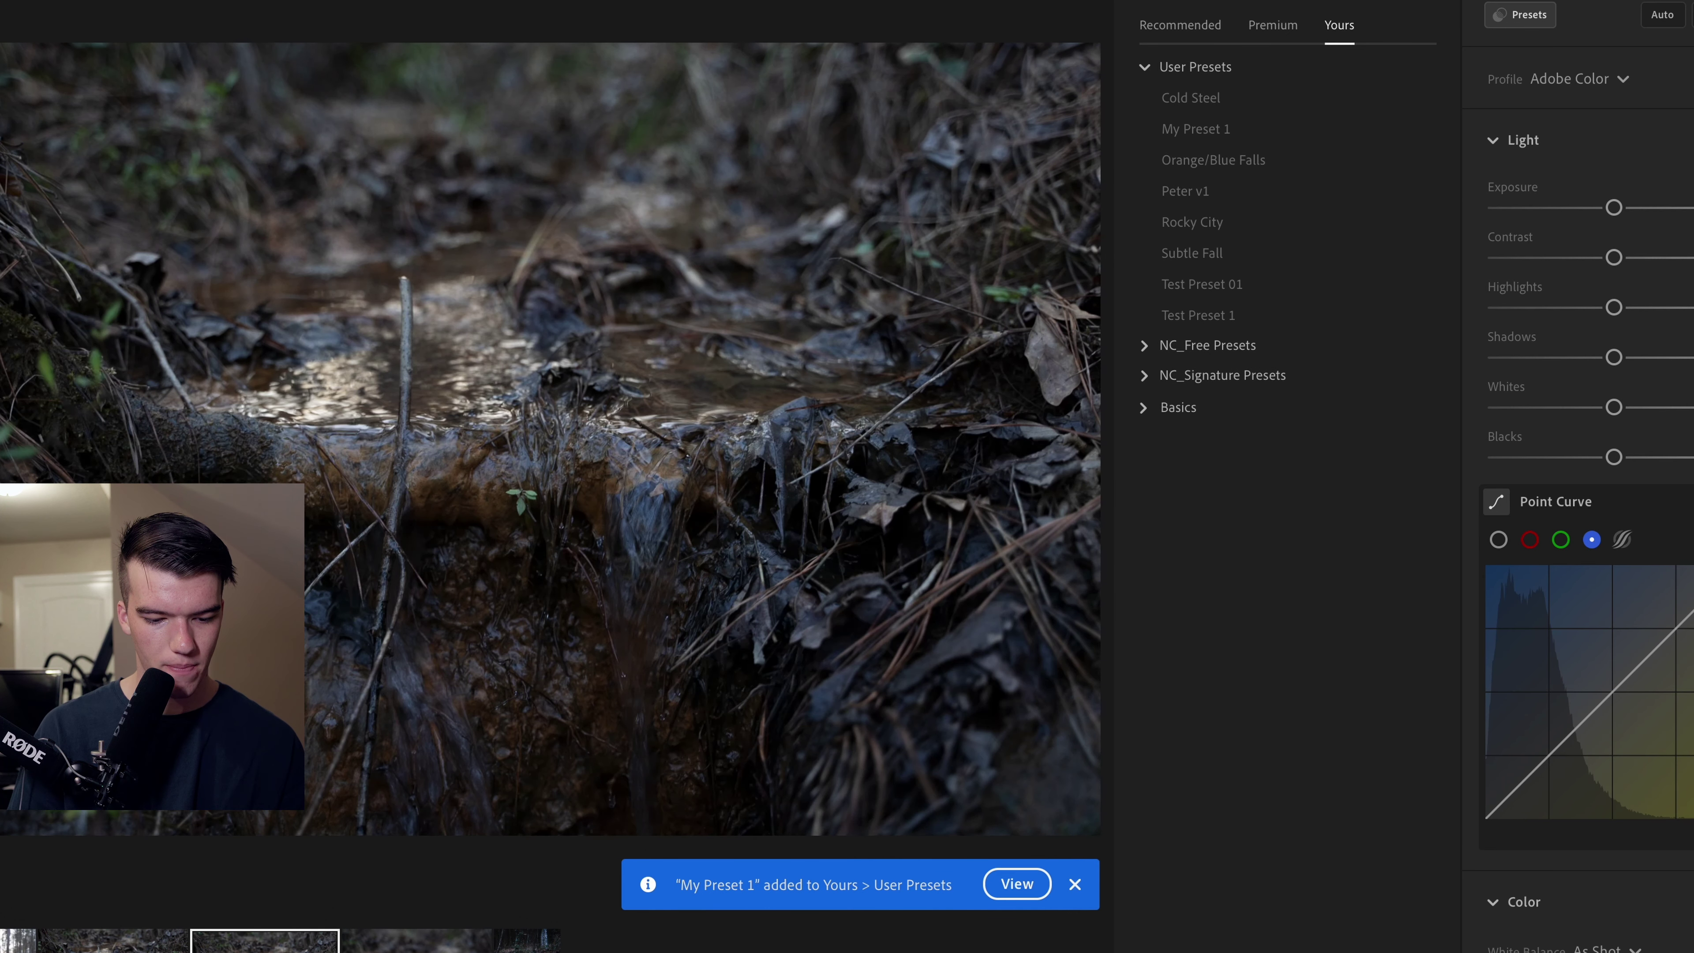
key(Left)
key(Left)
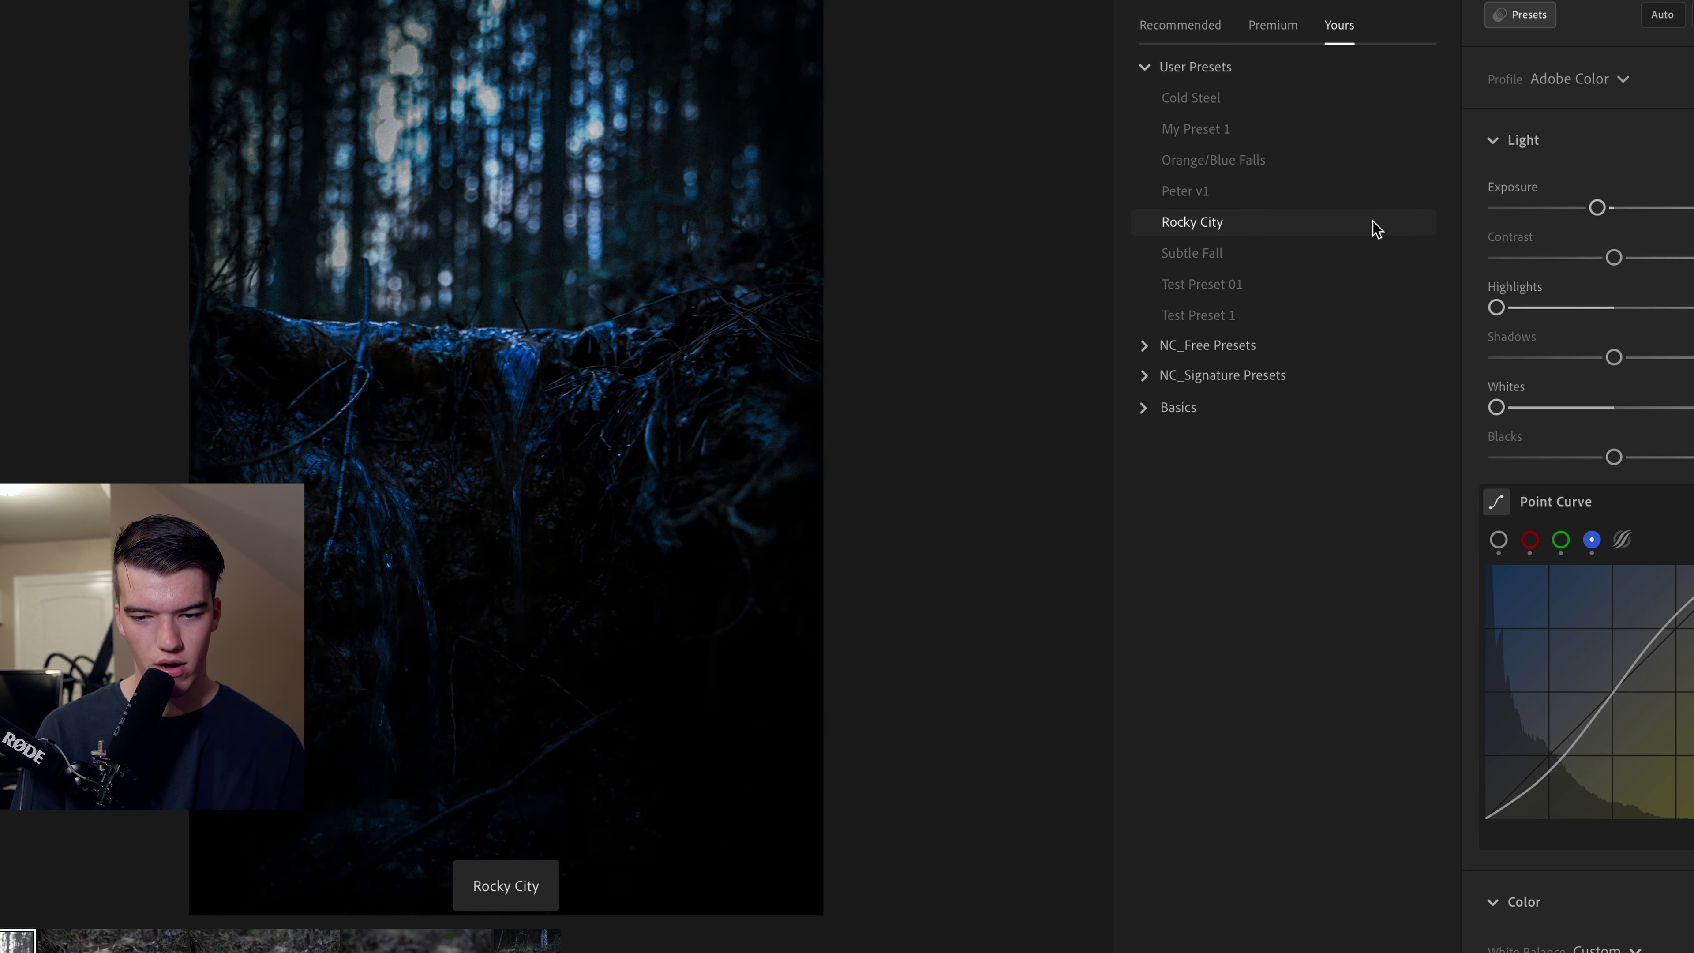
Try the Rocky City preset on the vertical waterfall photo and undo the temperature change
click(1259, 226)
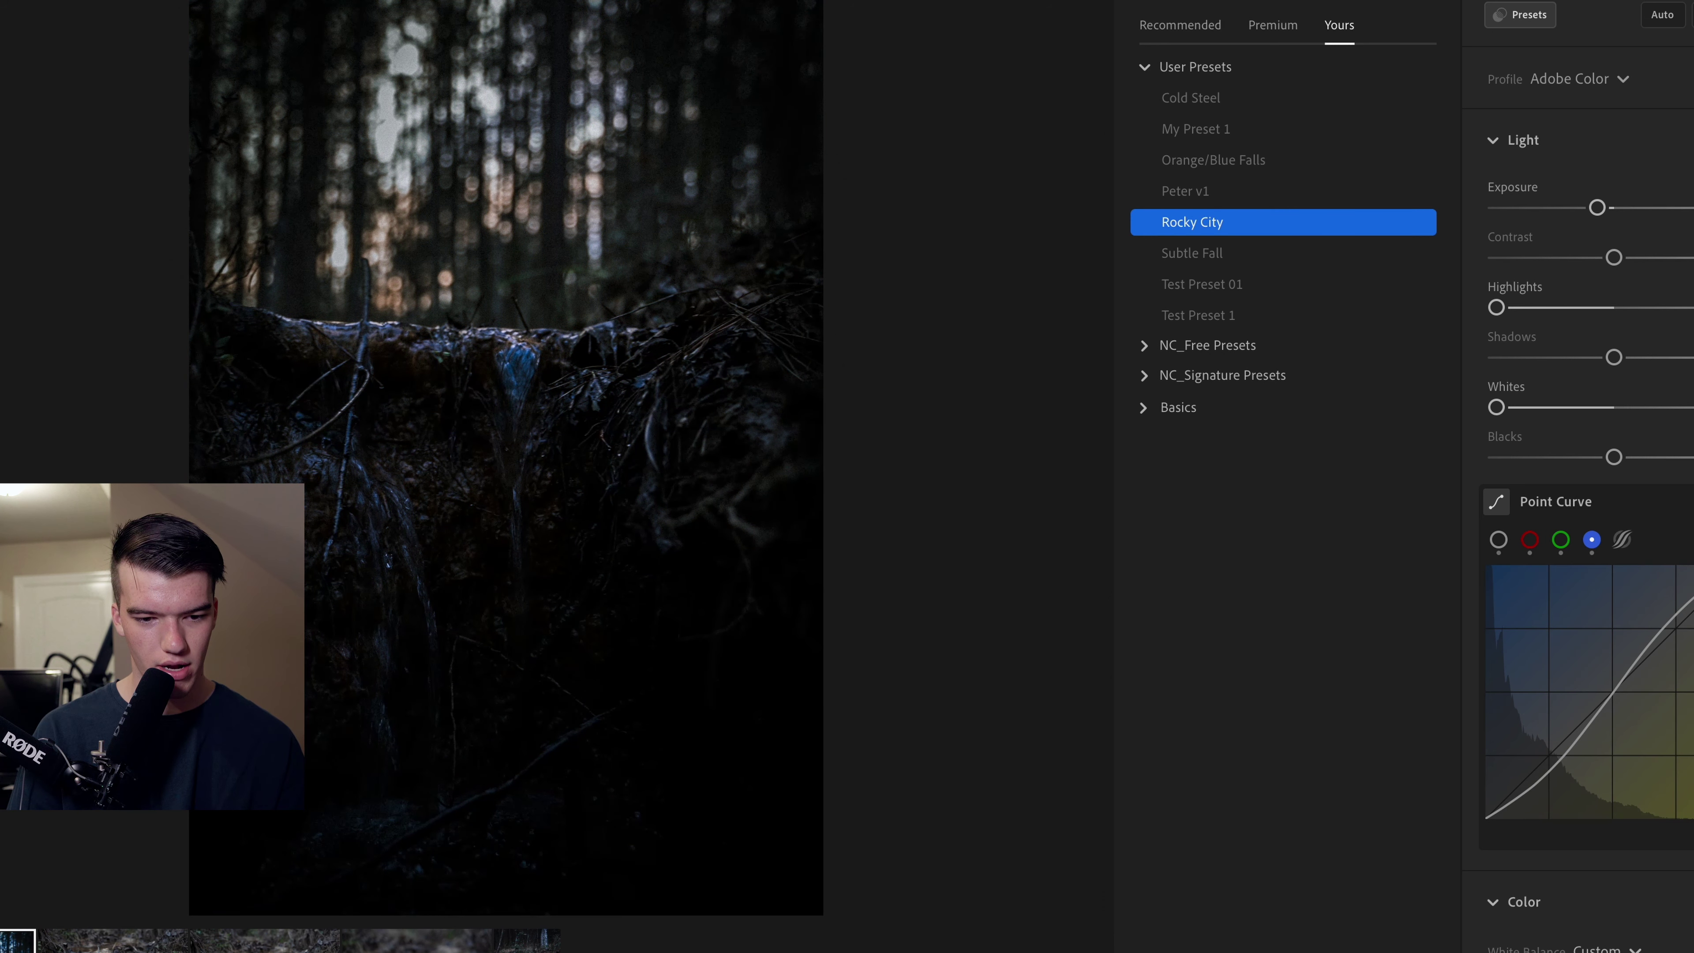
key(ctrl+z)
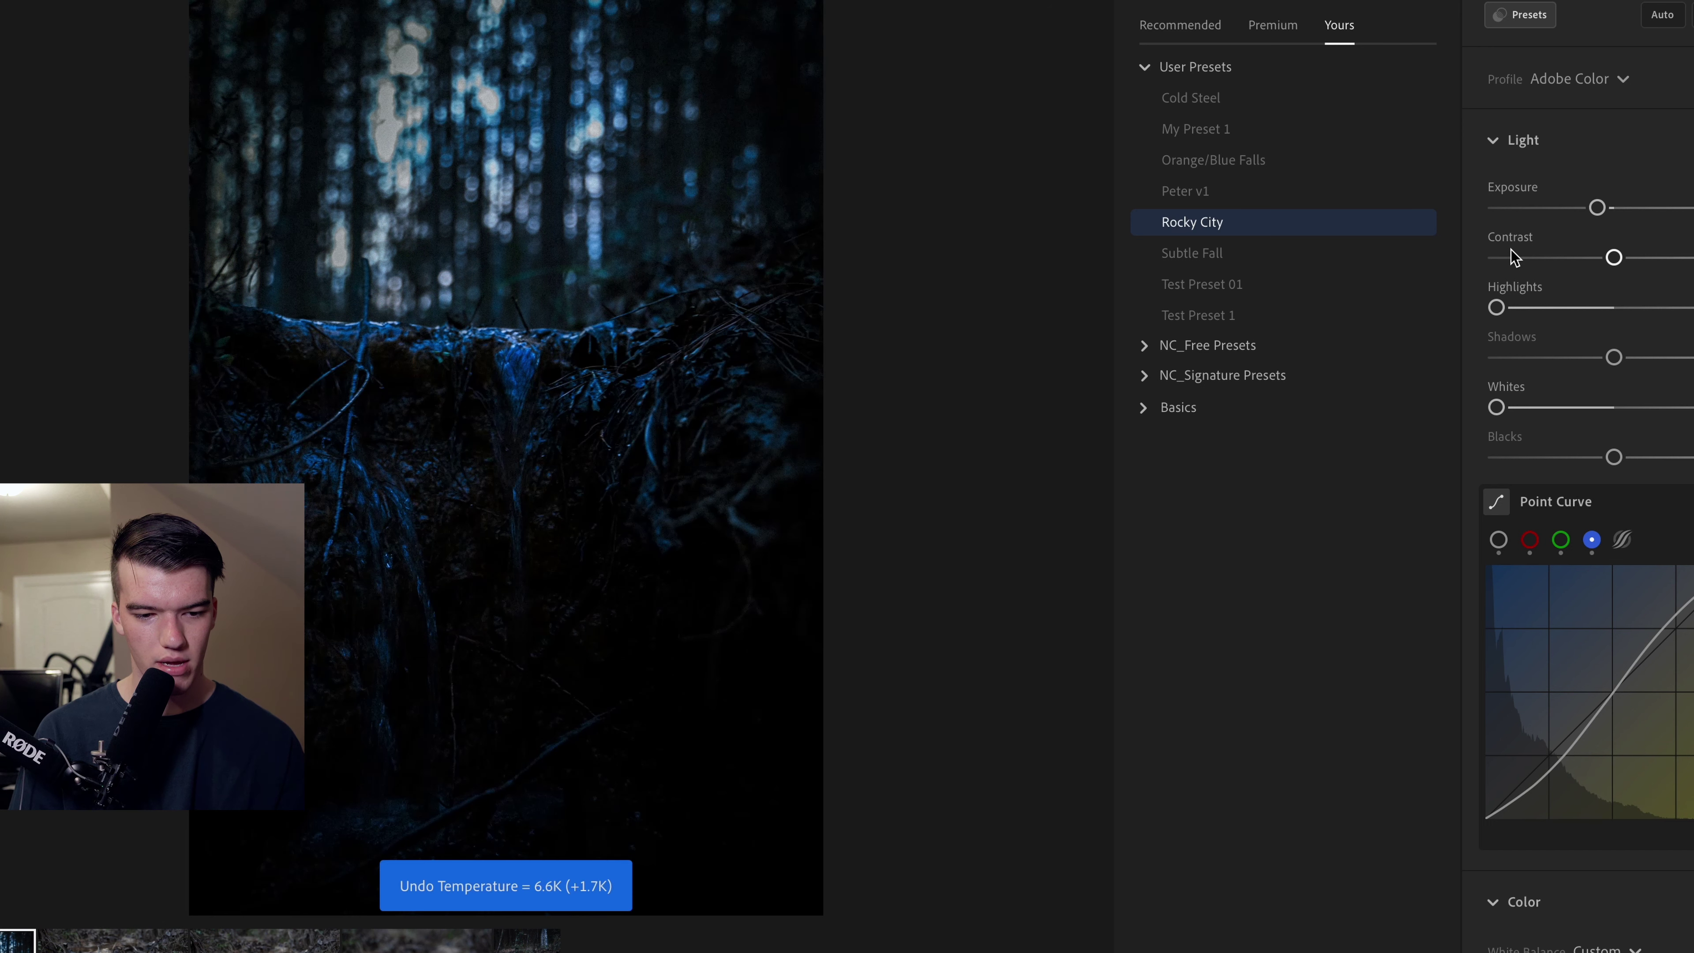
Apply My Preset 1 to the waterfall photo and tune it: Highlights strongly down, Shadows up, and the main point curve's black point shifted to darken the blacks
click(1214, 131)
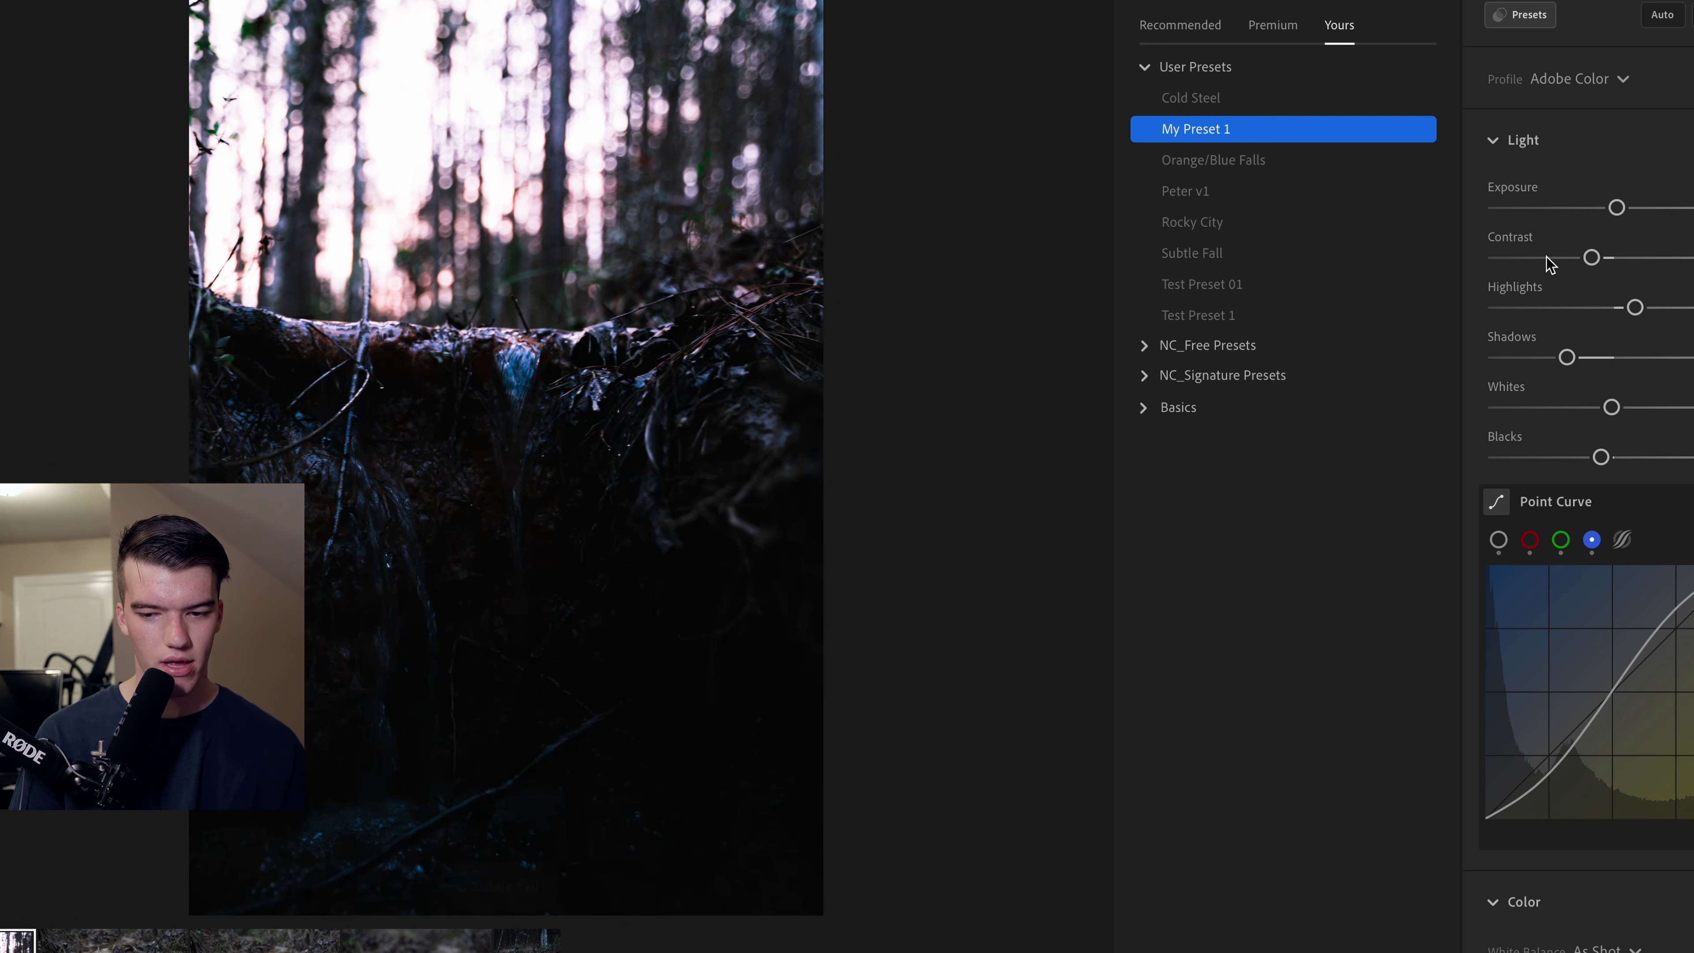
drag(1638, 309, 1502, 308)
drag(1567, 358, 1668, 367)
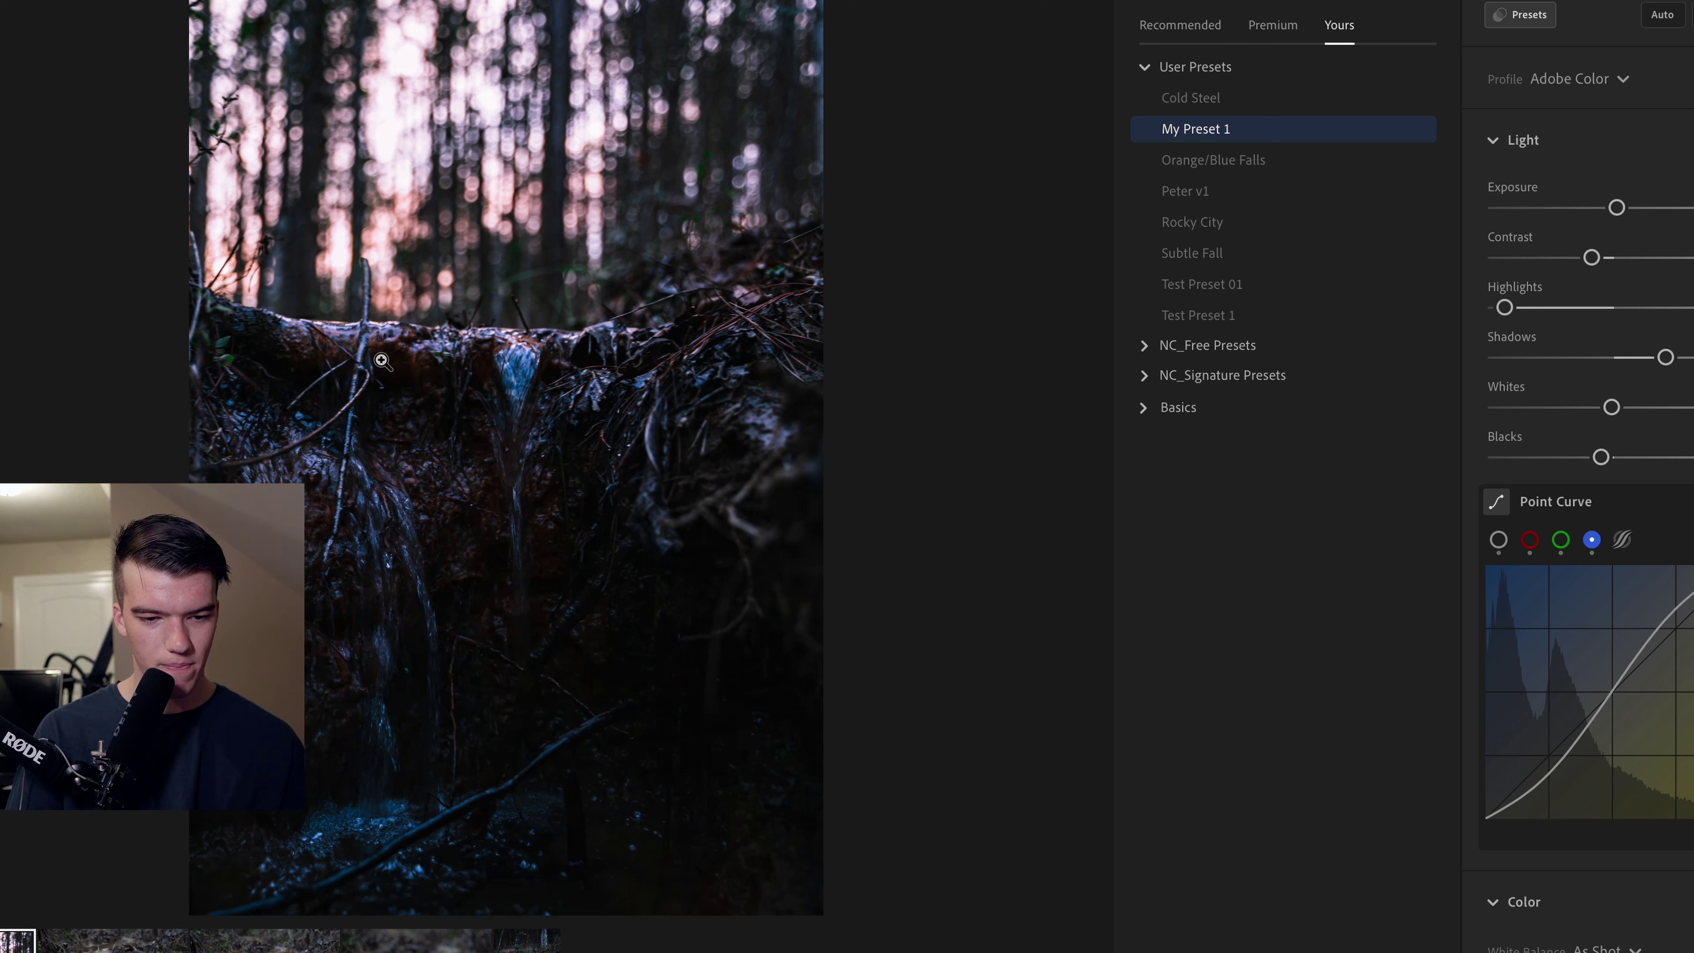
click(1499, 540)
drag(1488, 808, 1504, 853)
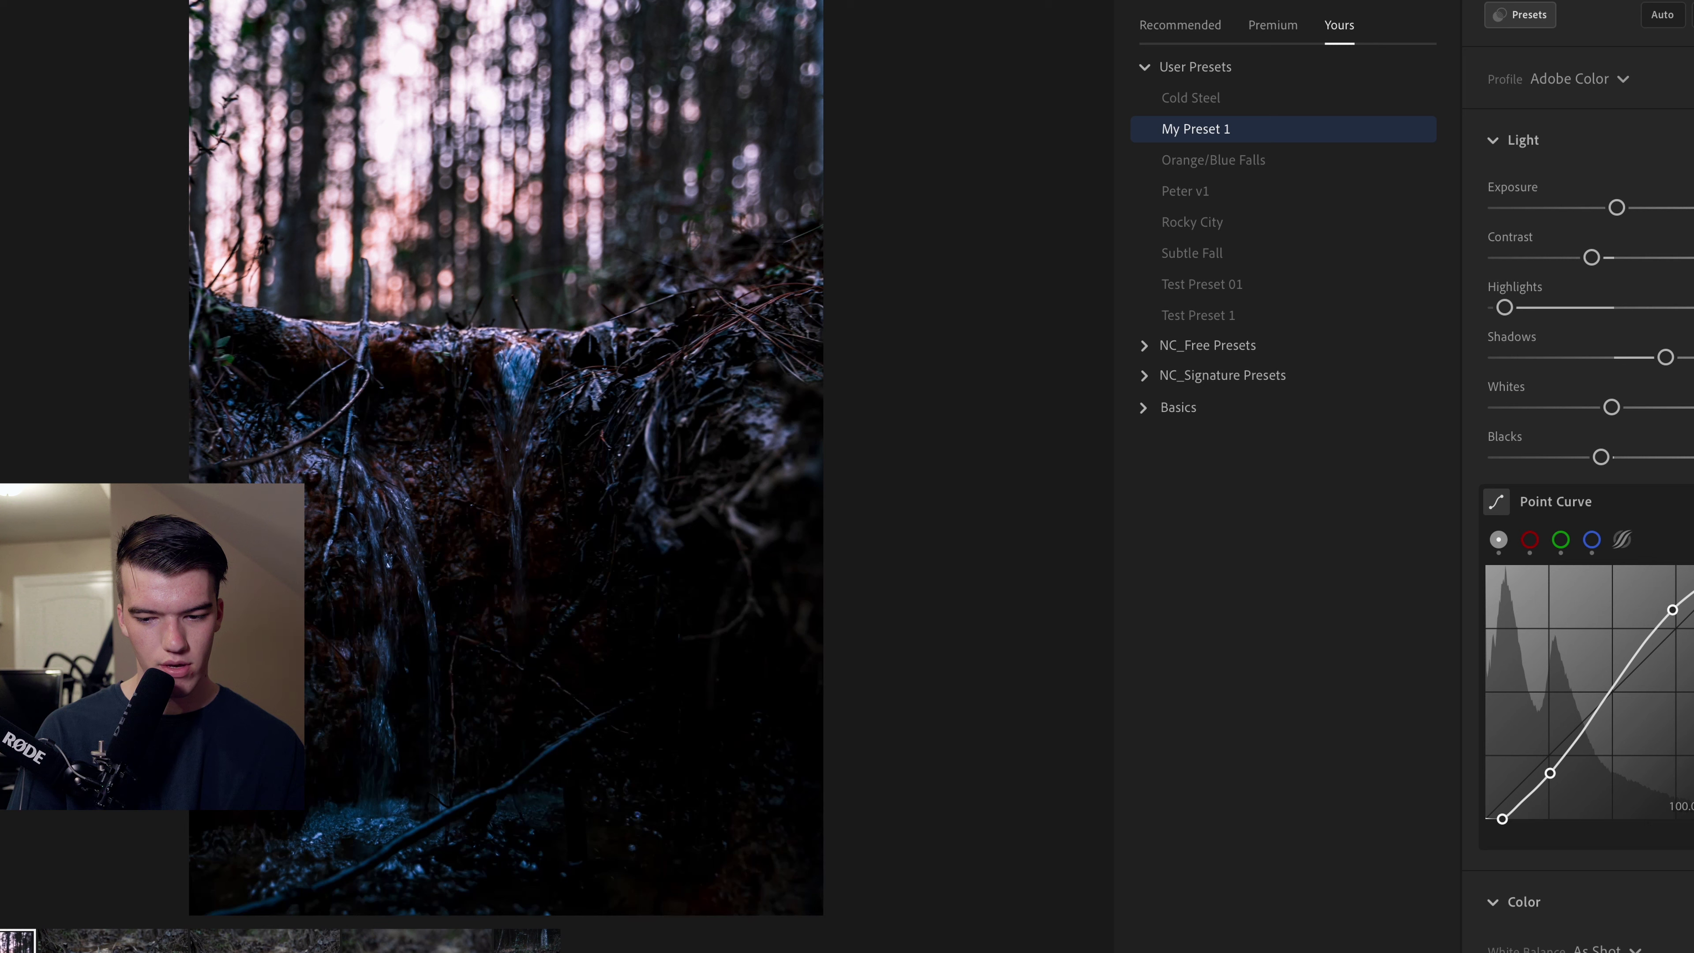
Apply My Preset 1 to the other unedited stream photos in the filmstrip, one after another
key(Right)
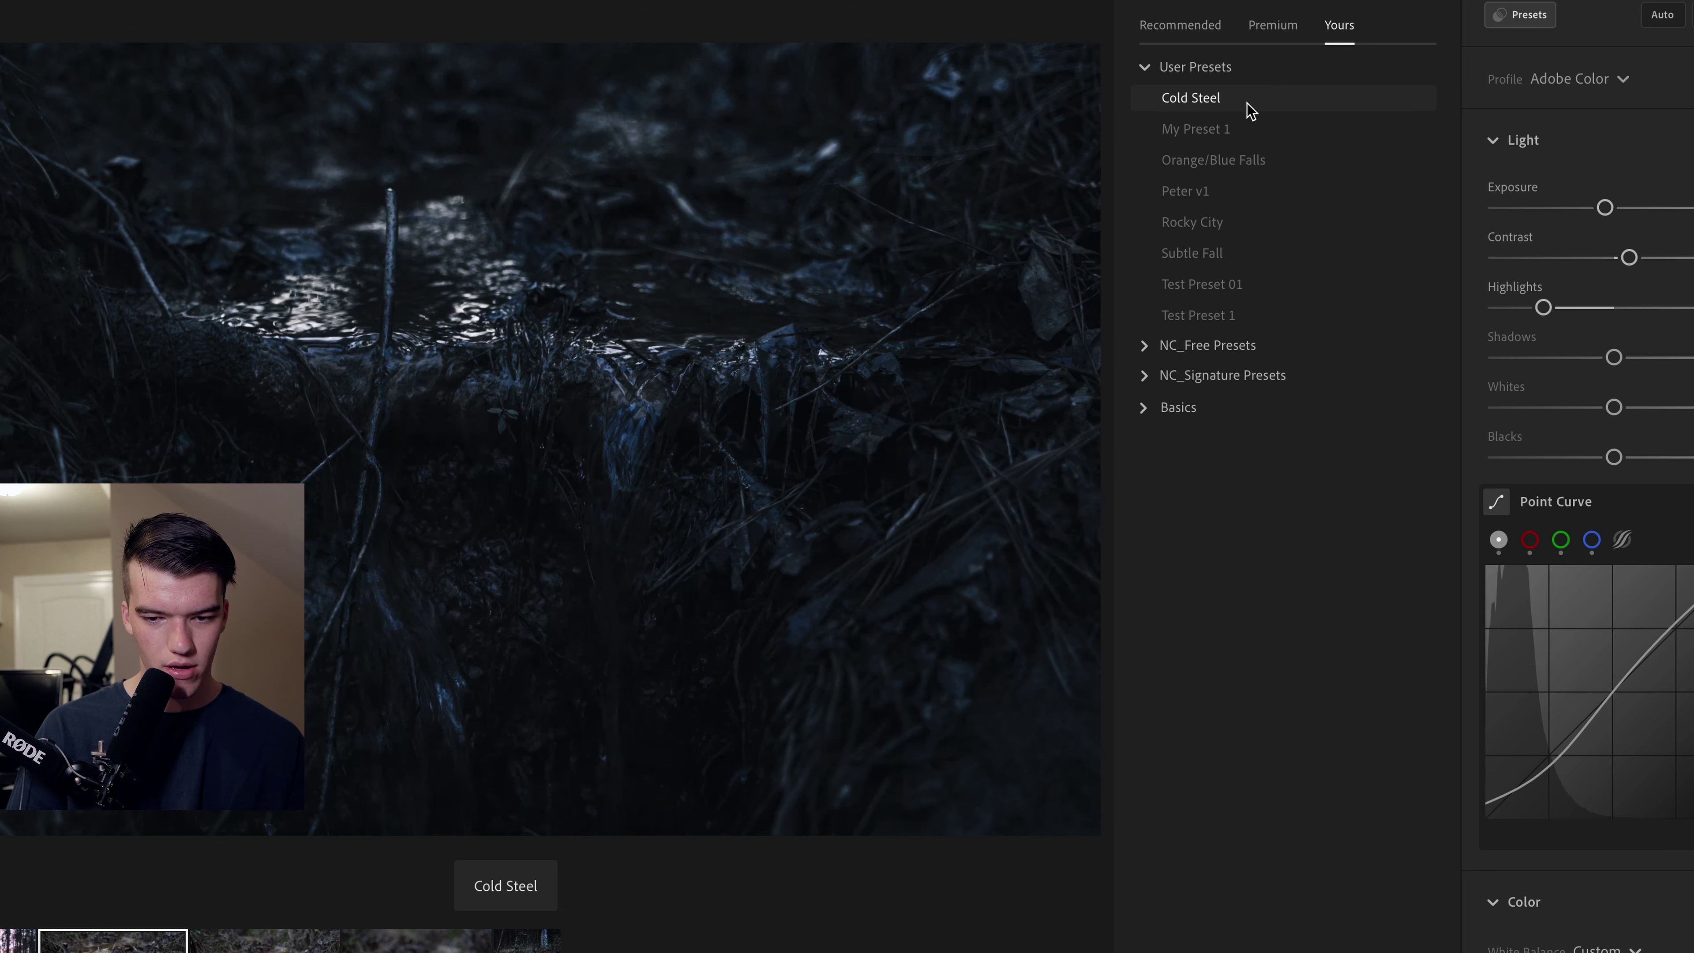
click(1238, 126)
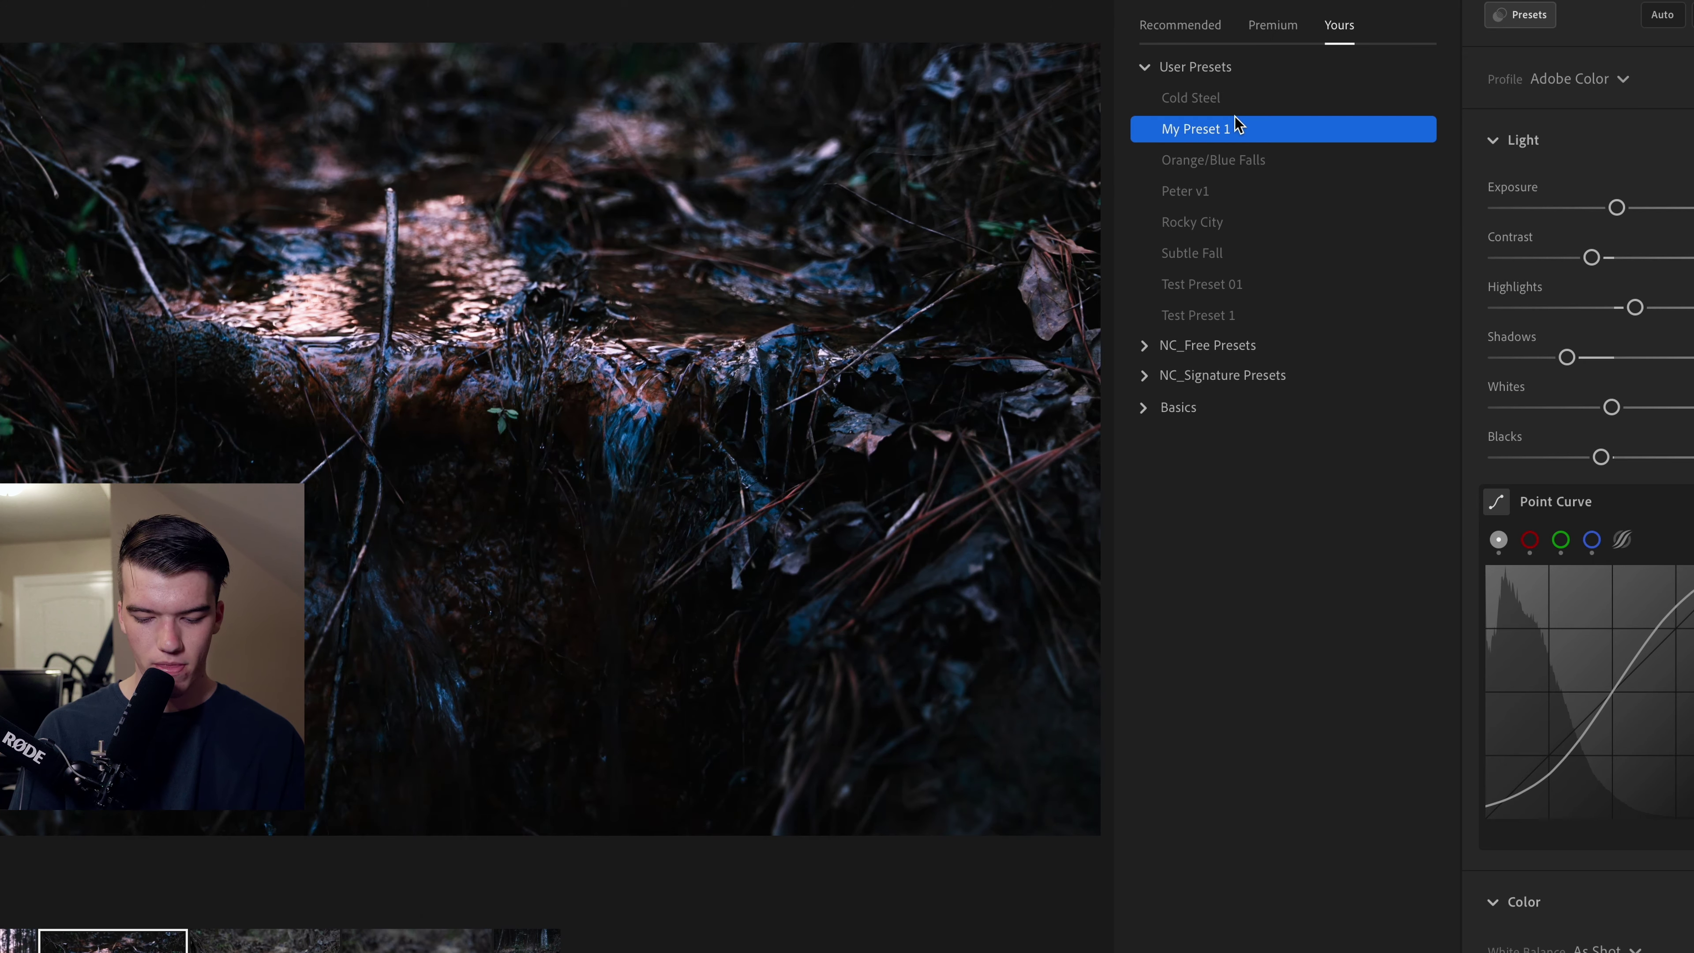
key(Right)
click(1237, 126)
key(Right)
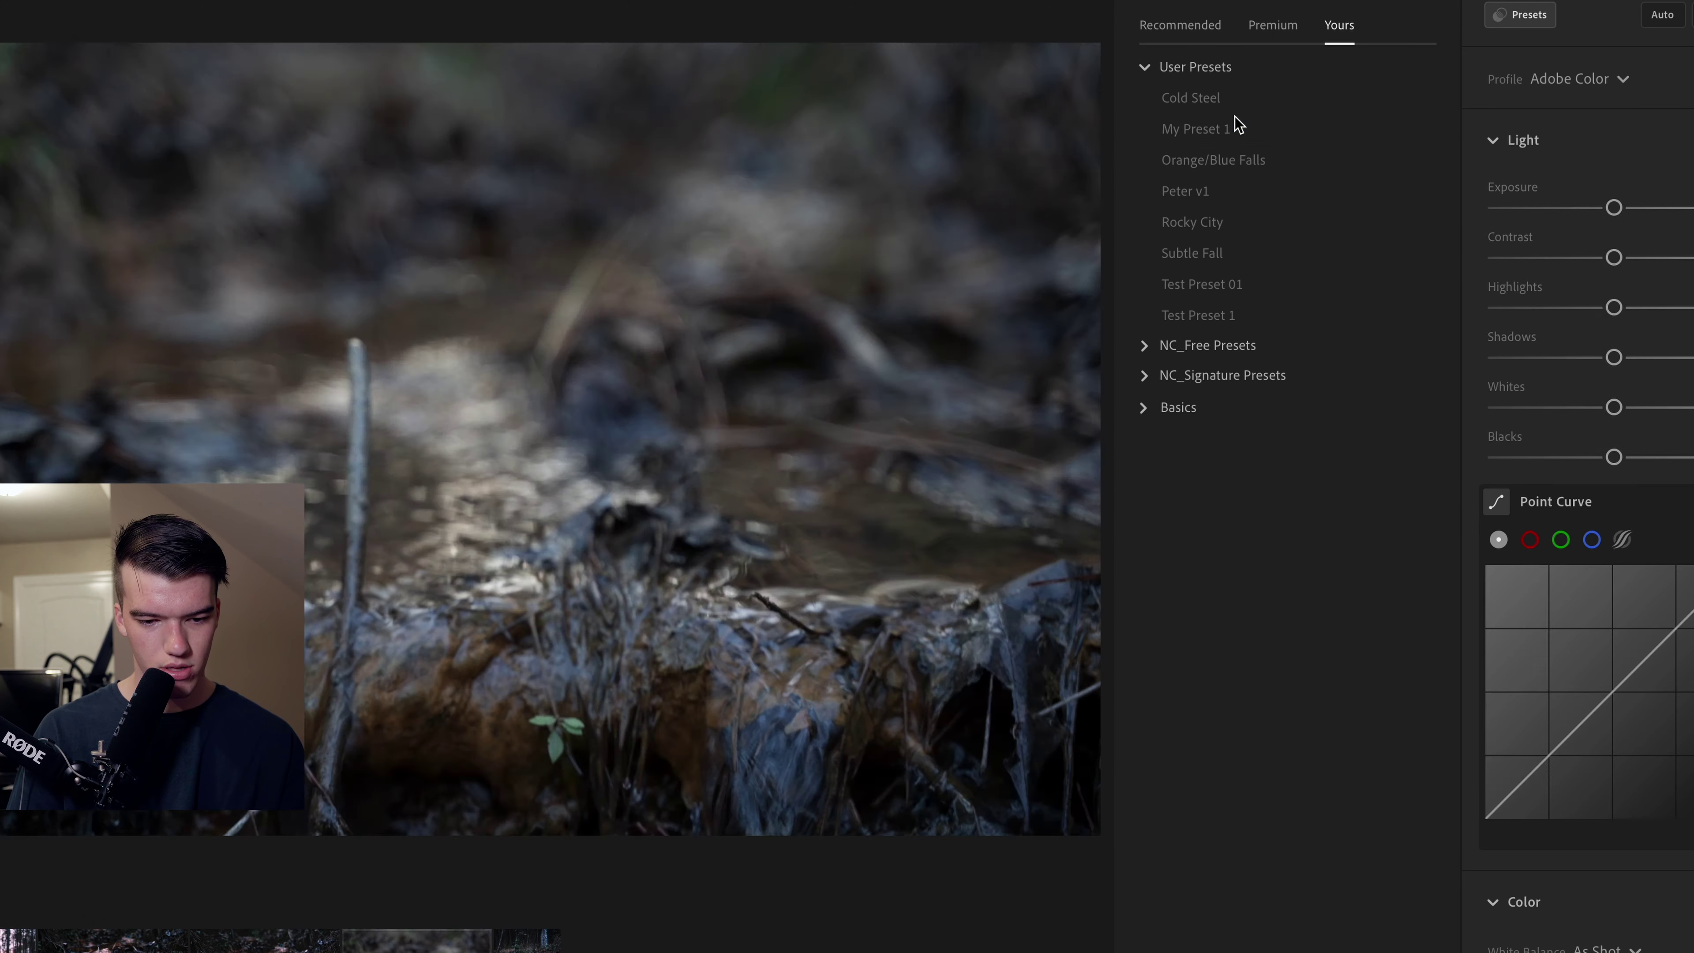
click(1237, 127)
key(Right)
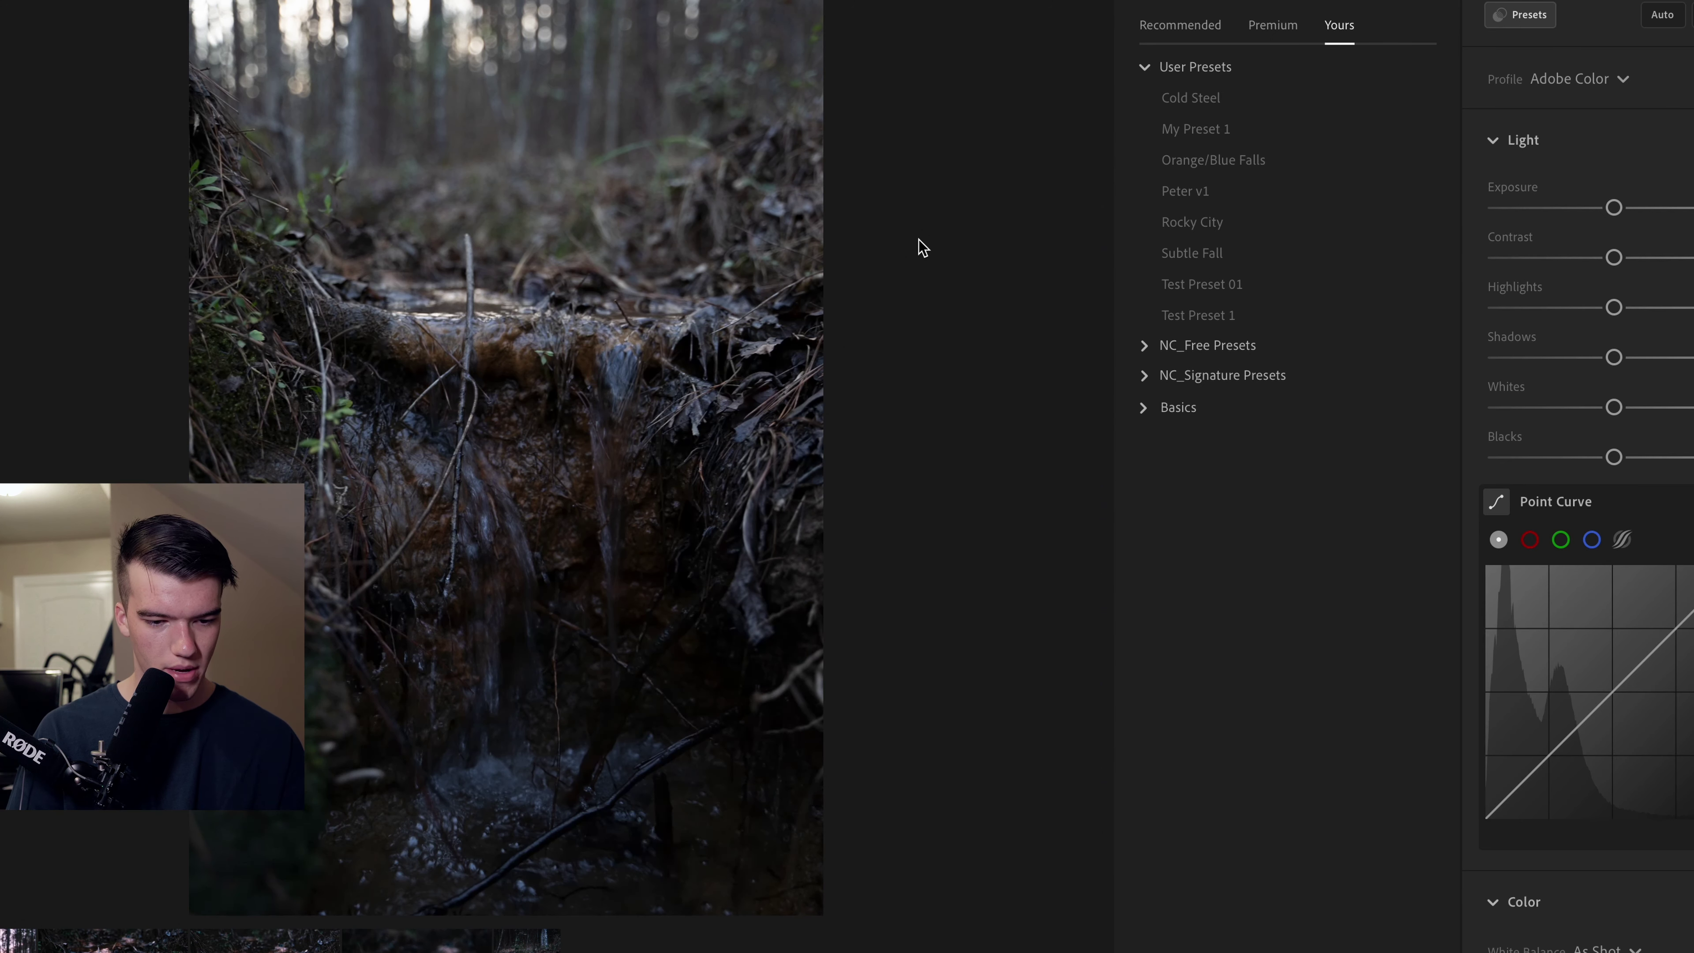
click(1205, 131)
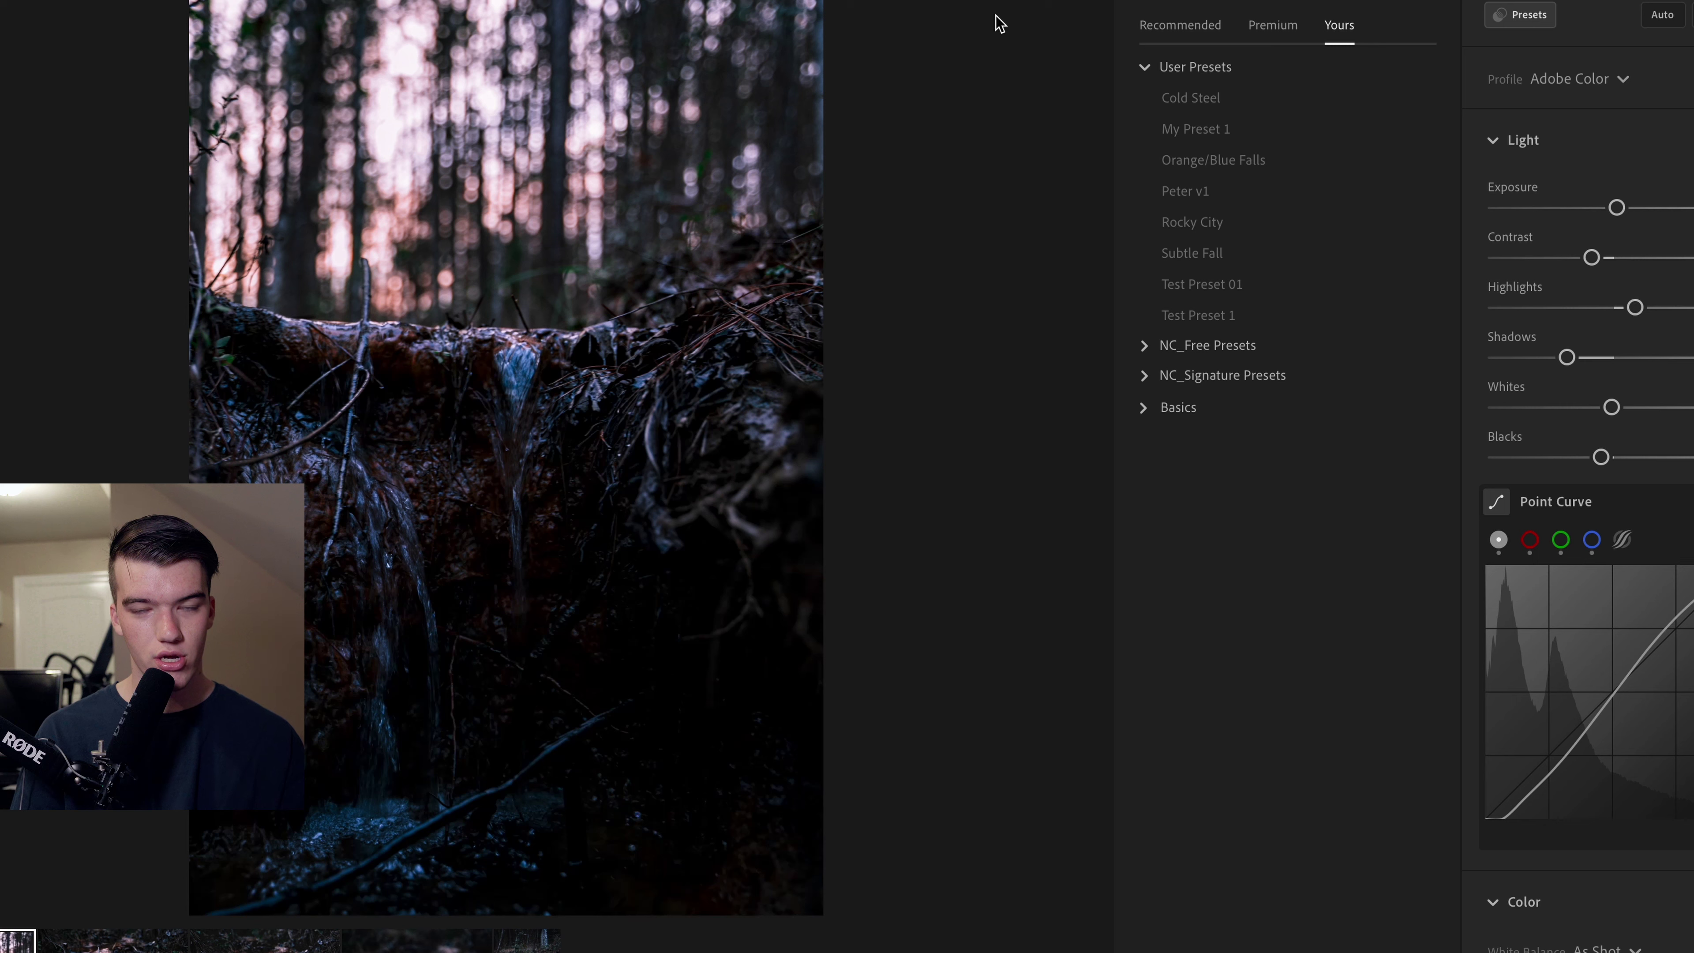
Preview Cold Steel and My Preset 1 on the vertical waterfall photos to compare the looks
click(1194, 107)
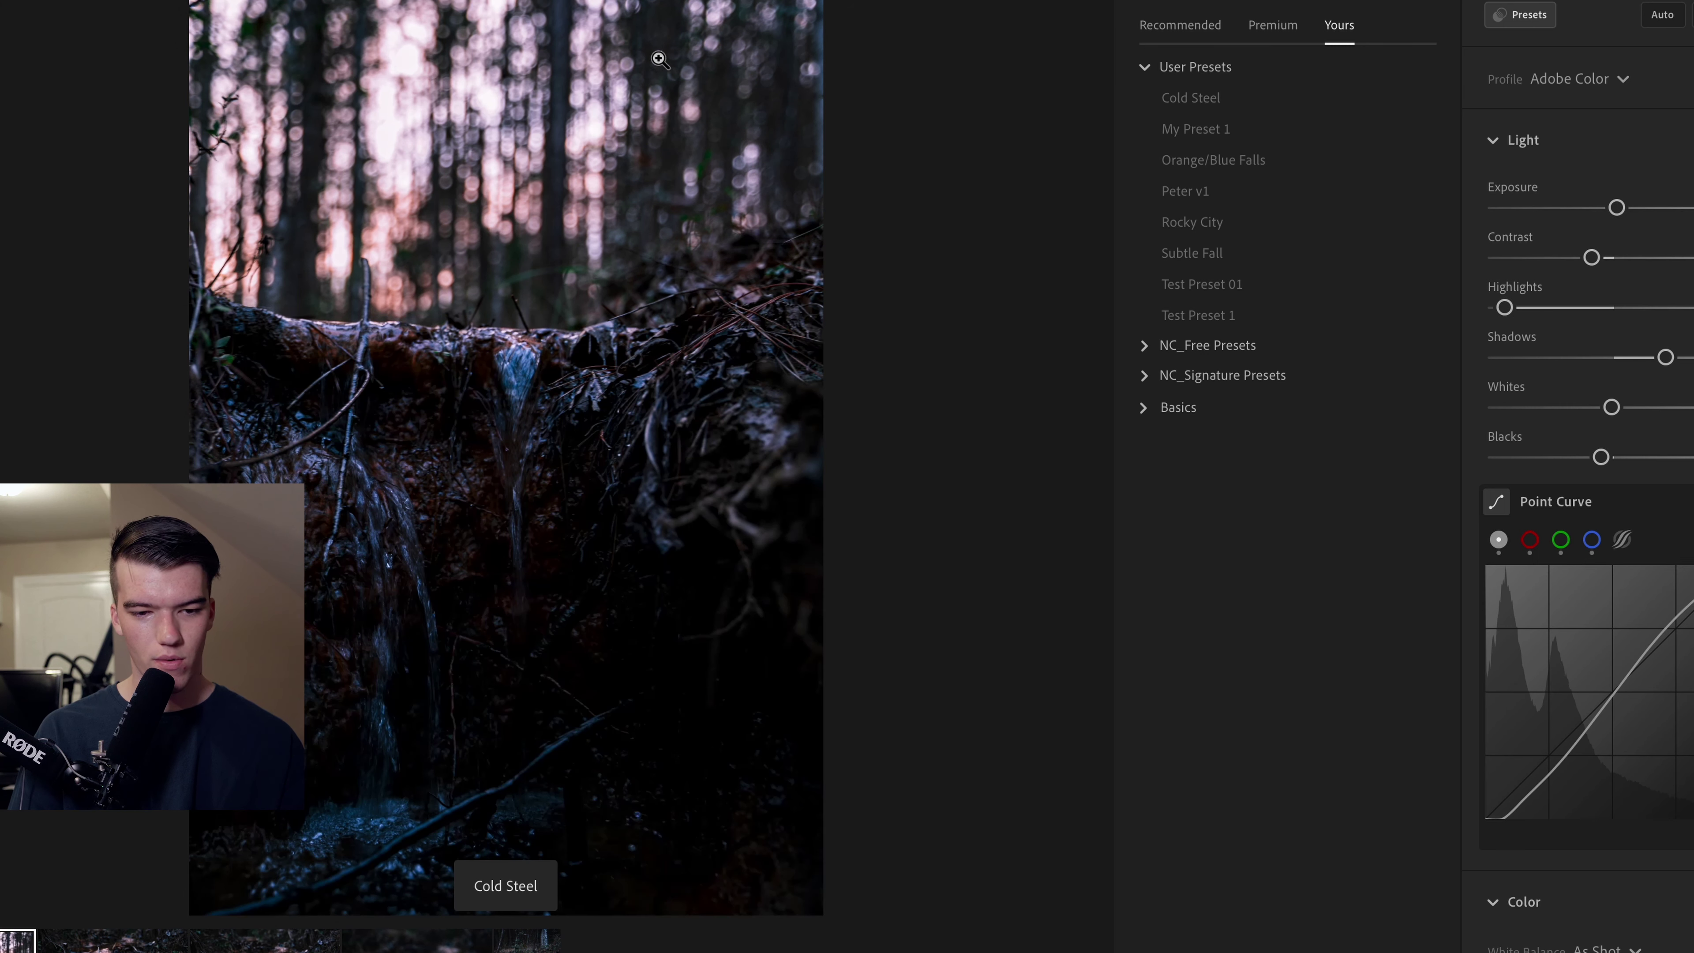
key(ctrl+z)
click(1247, 128)
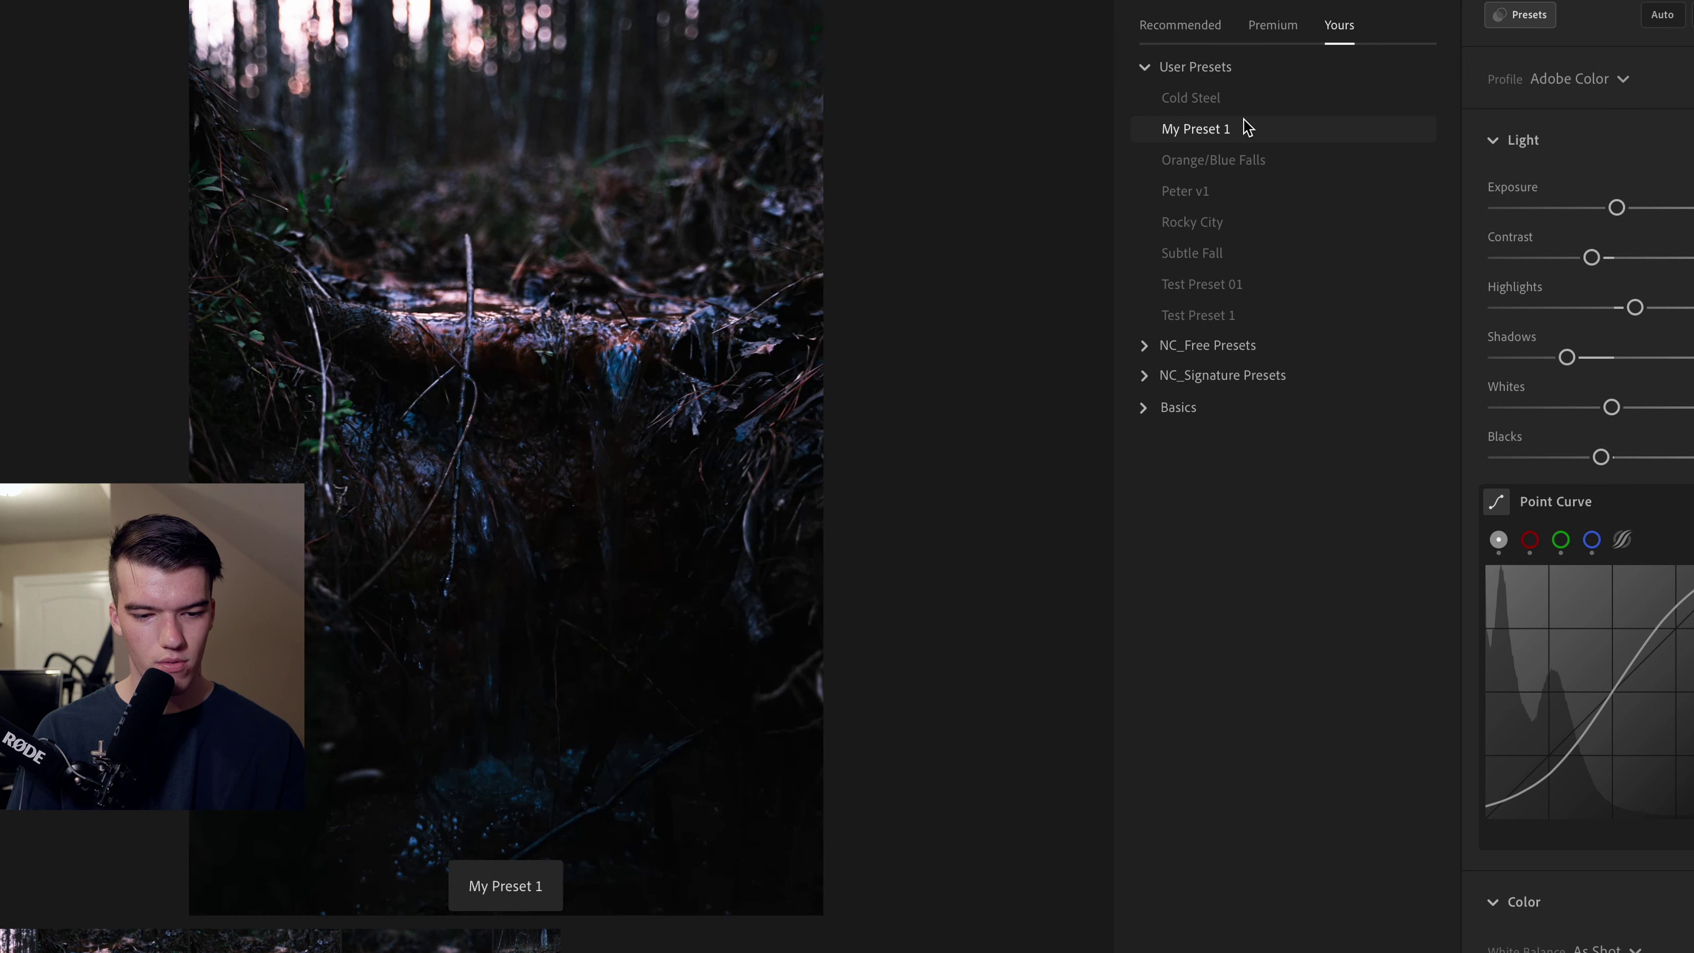
click(1221, 96)
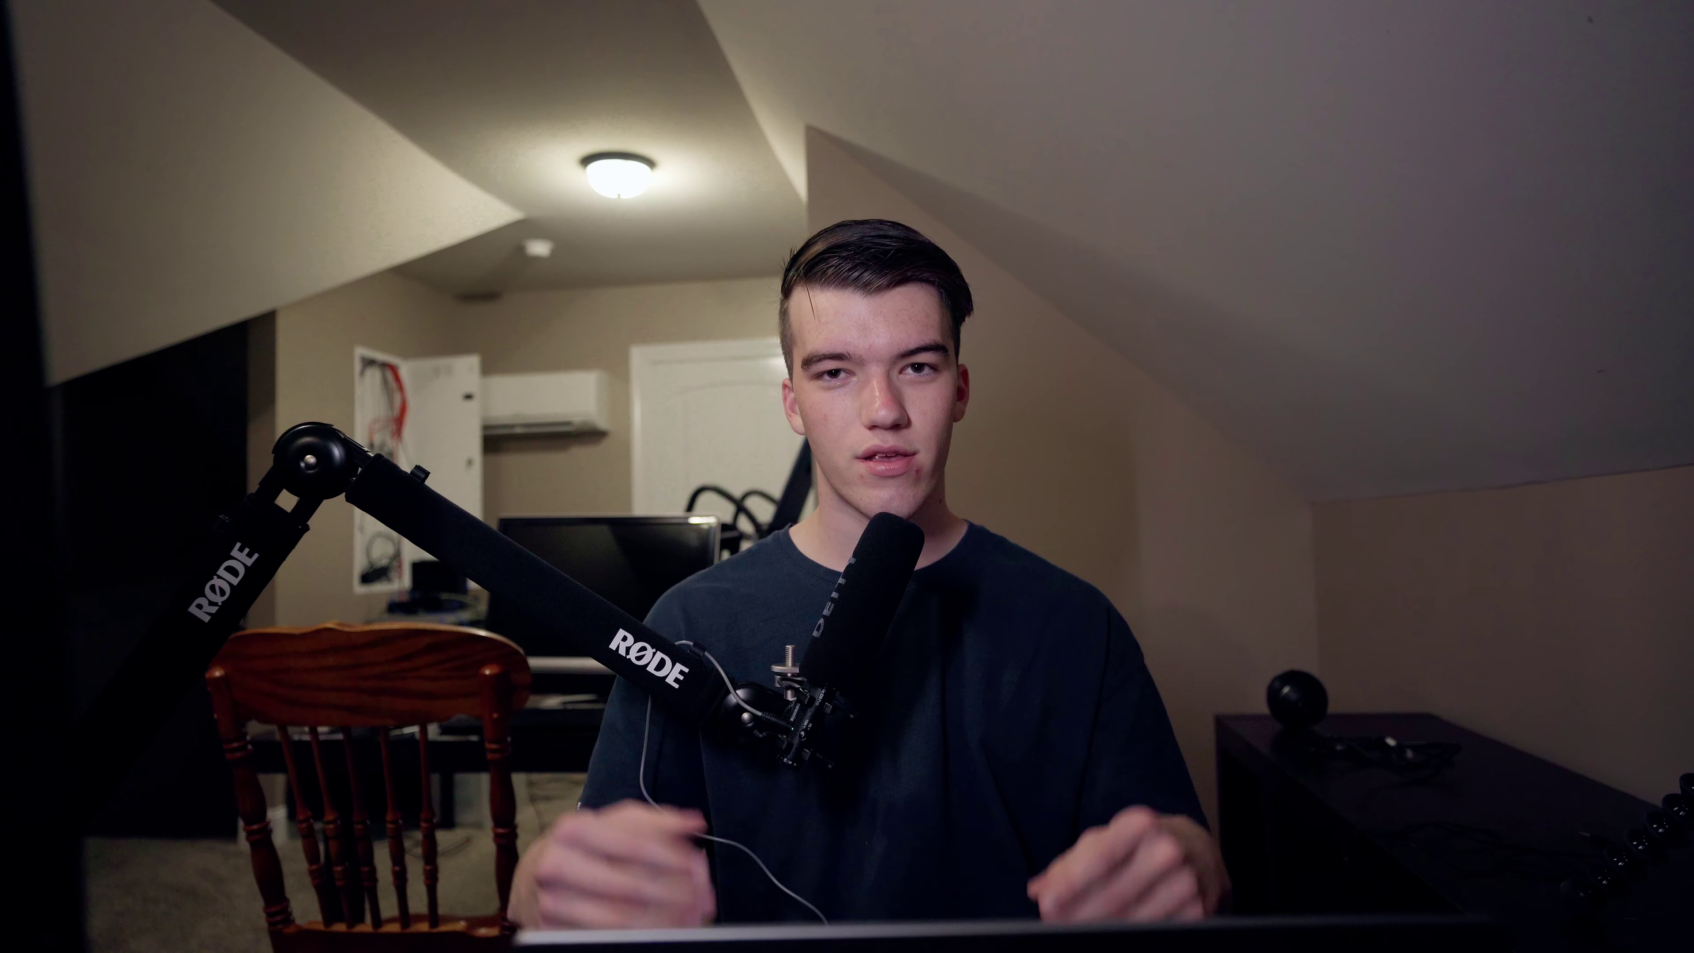